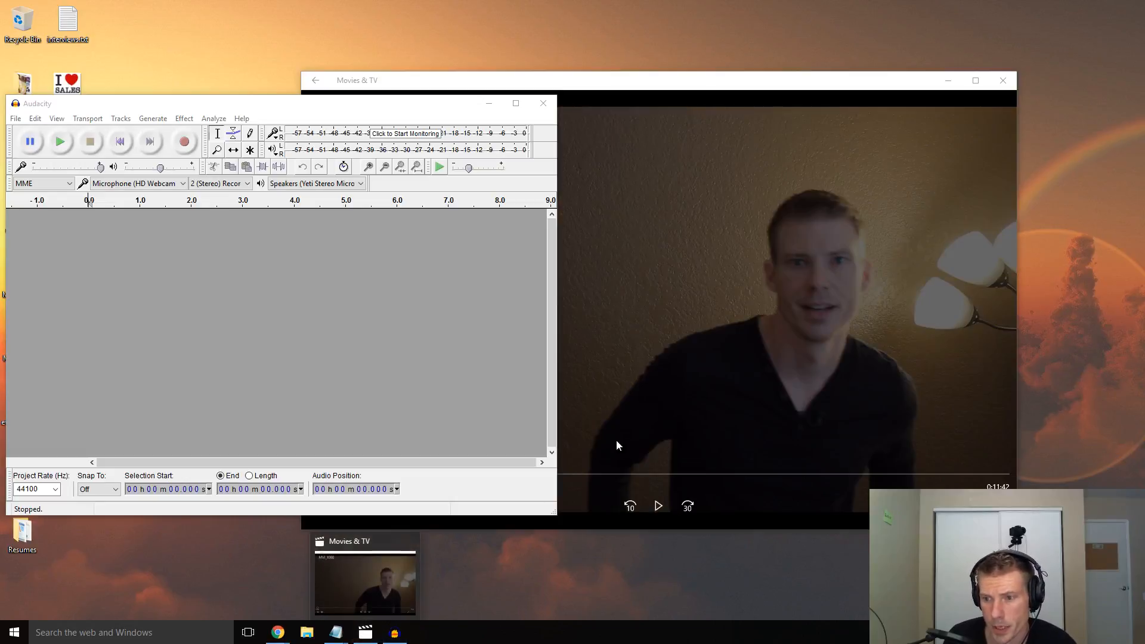
Switch to Movies & TV, play the MVI_1080 video from 0:00:06 and pause it at about 0:00:26
{"action": "left_click", "coordinate": [662, 85]}
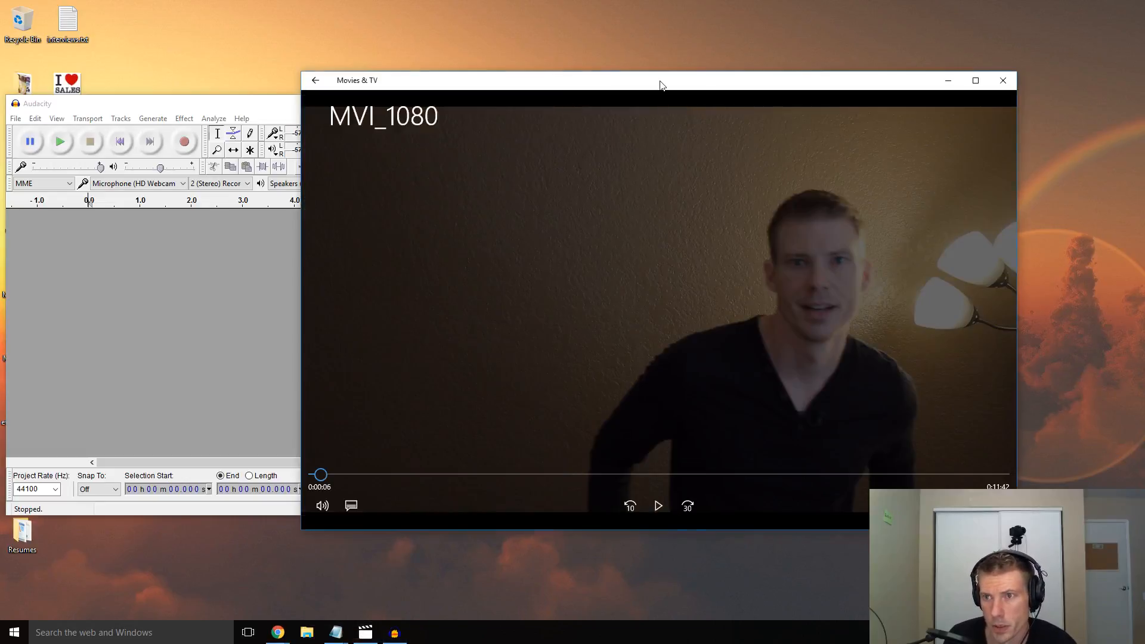
{"action": "left_click", "coordinate": [660, 506]}
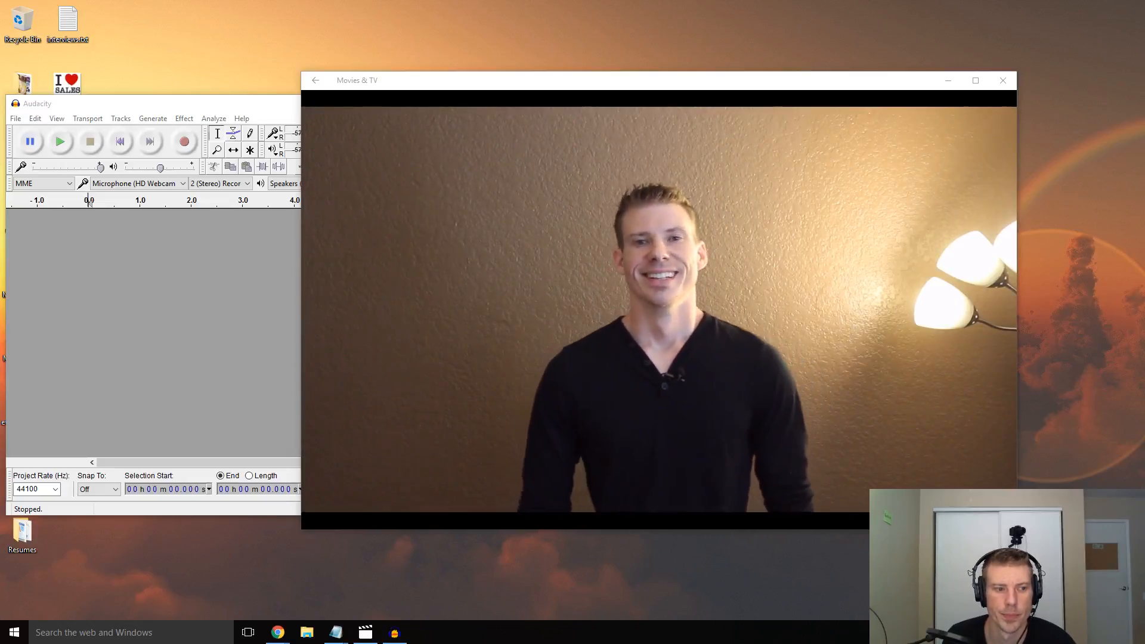
{"action": "mouse_move", "coordinate": [478, 330]}
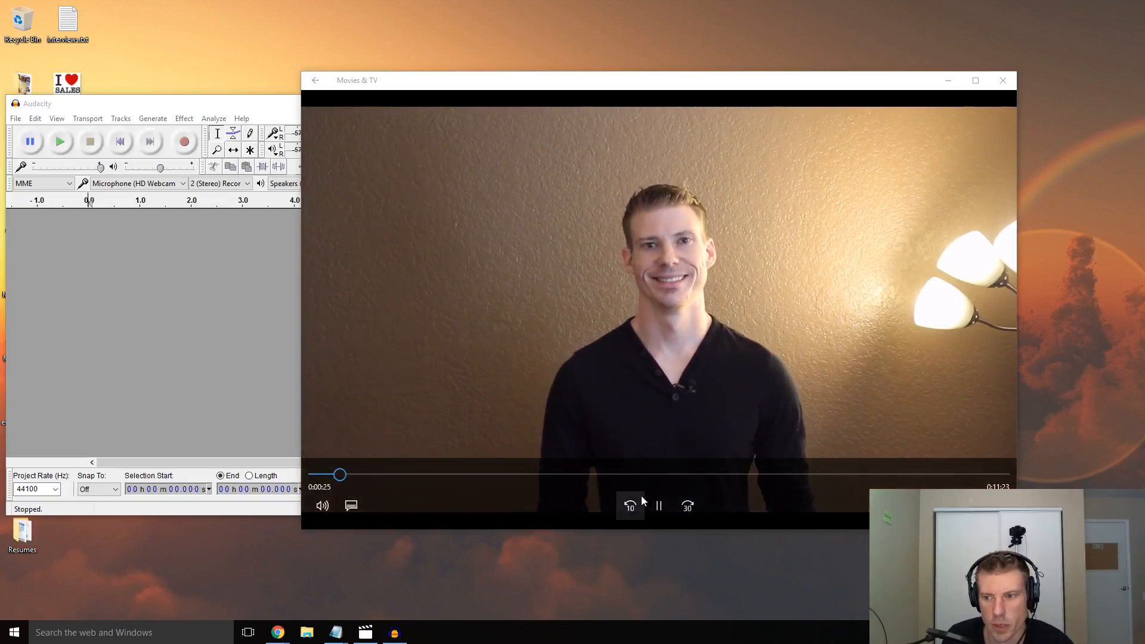
{"action": "left_click", "coordinate": [659, 505]}
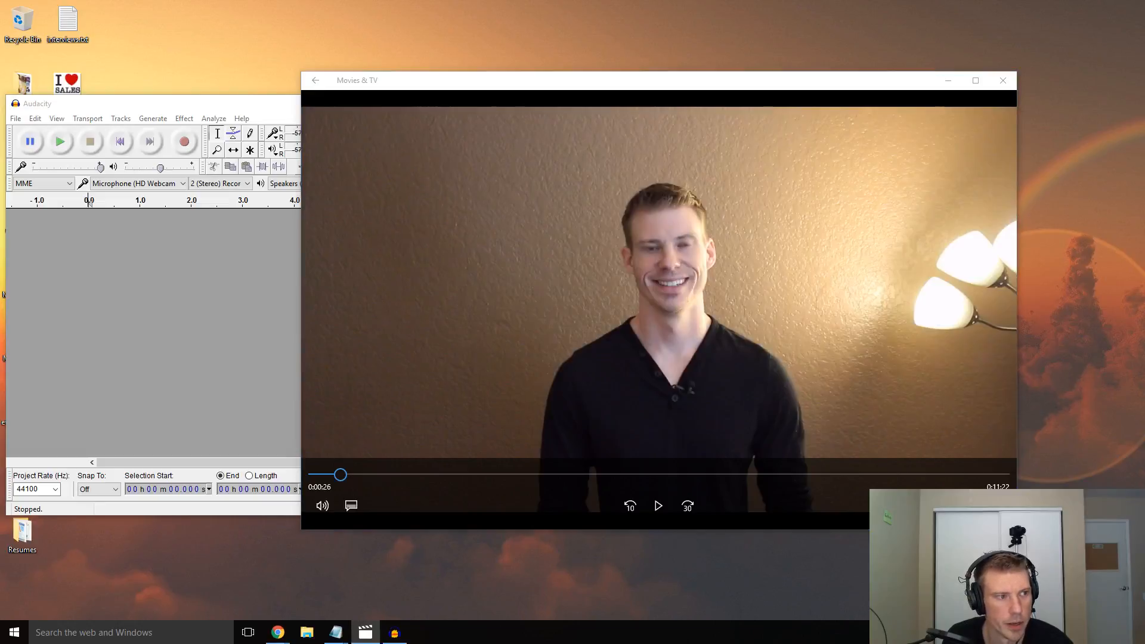
Import MVI_1080.MOV from the Novel Strategy folder in File Explorer into the empty Audacity project
{"action": "left_click_drag", "start_coordinate": [0, 181], "coordinate": [822, 182]}
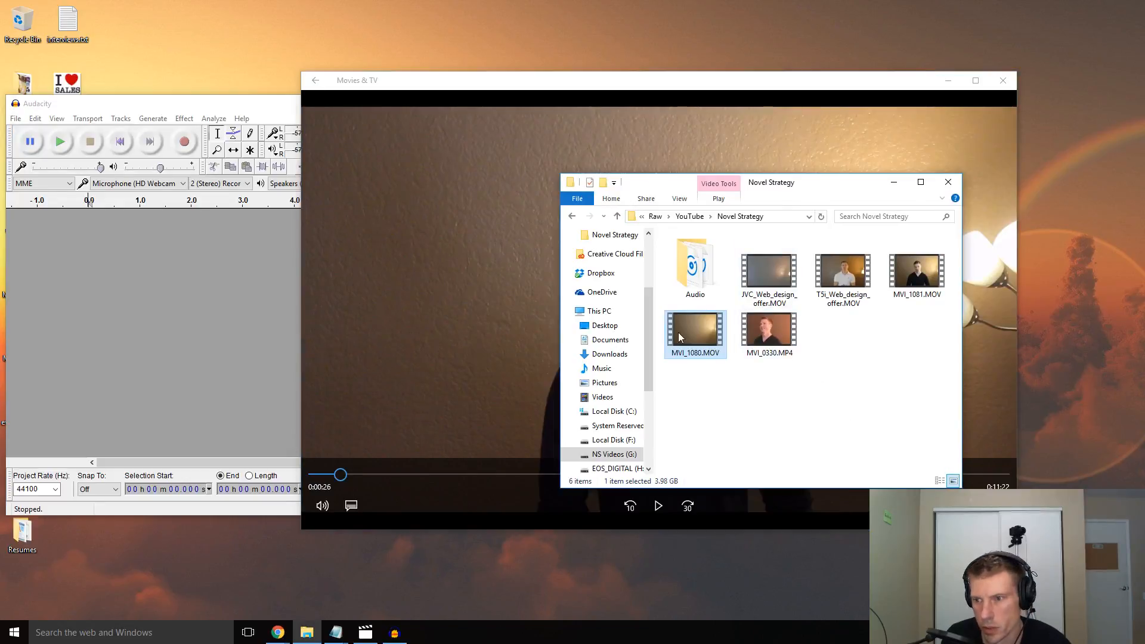
{"action": "left_click_drag", "start_coordinate": [685, 317], "coordinate": [156, 289]}
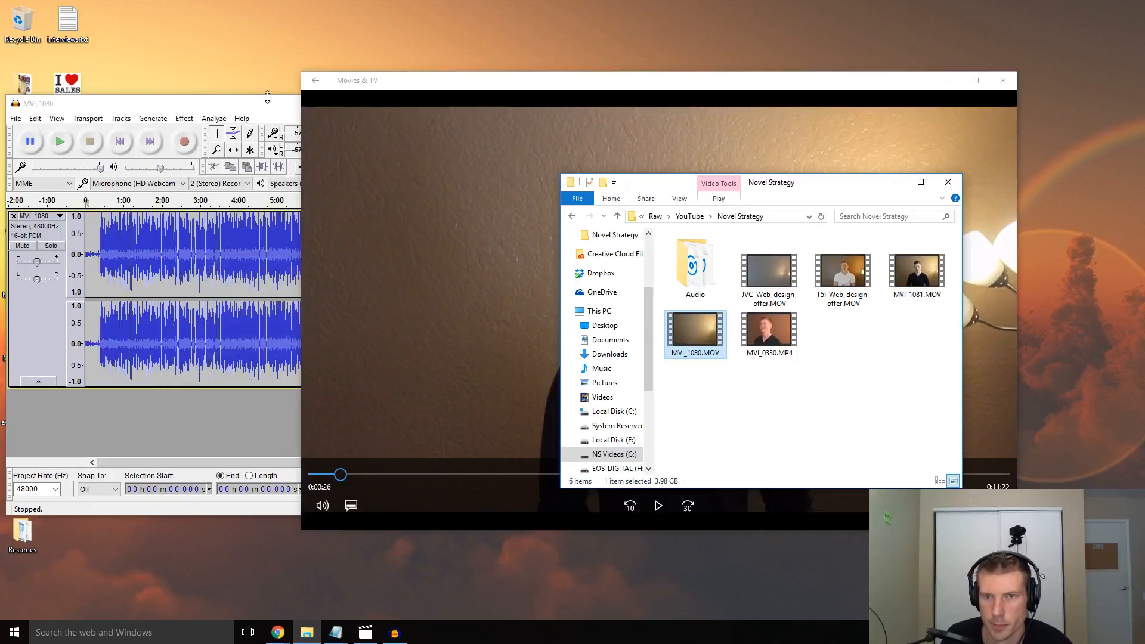
{"action": "left_click", "coordinate": [266, 109]}
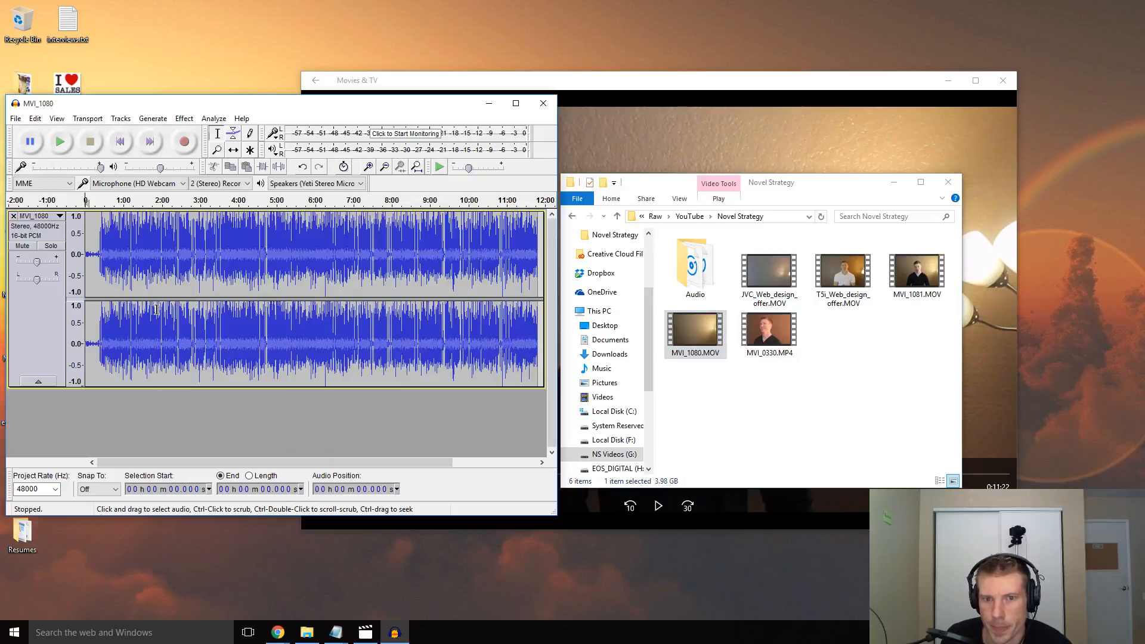
Play the track's quiet opening from about 11 seconds up to just before the speech to hear the background noise
{"action": "left_click", "coordinate": [51, 335]}
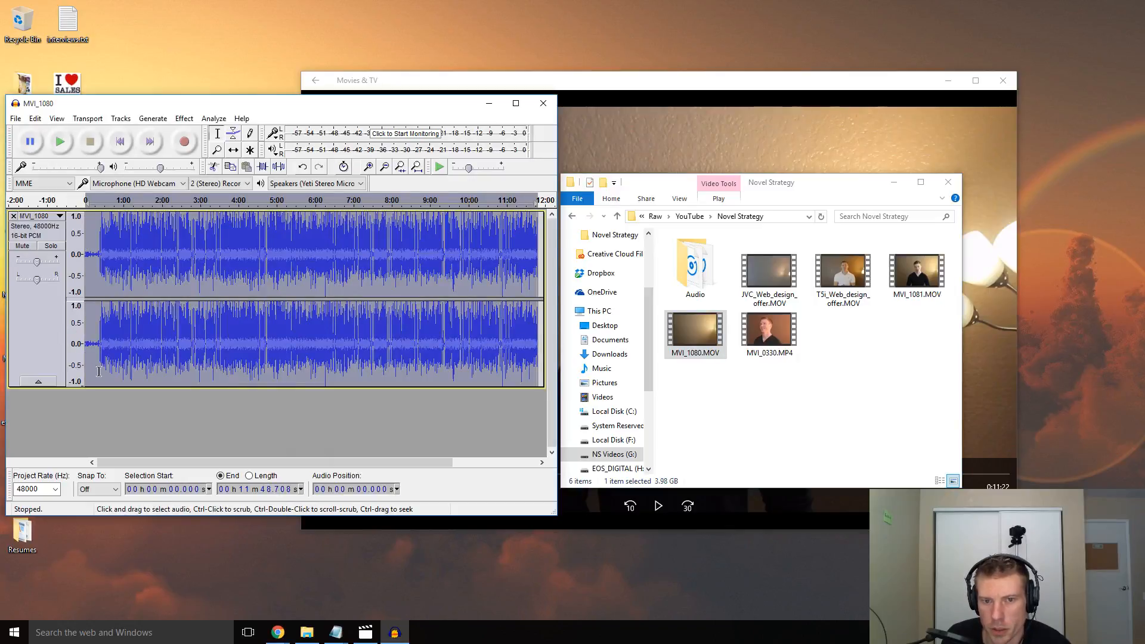
{"action": "left_click", "coordinate": [92, 333]}
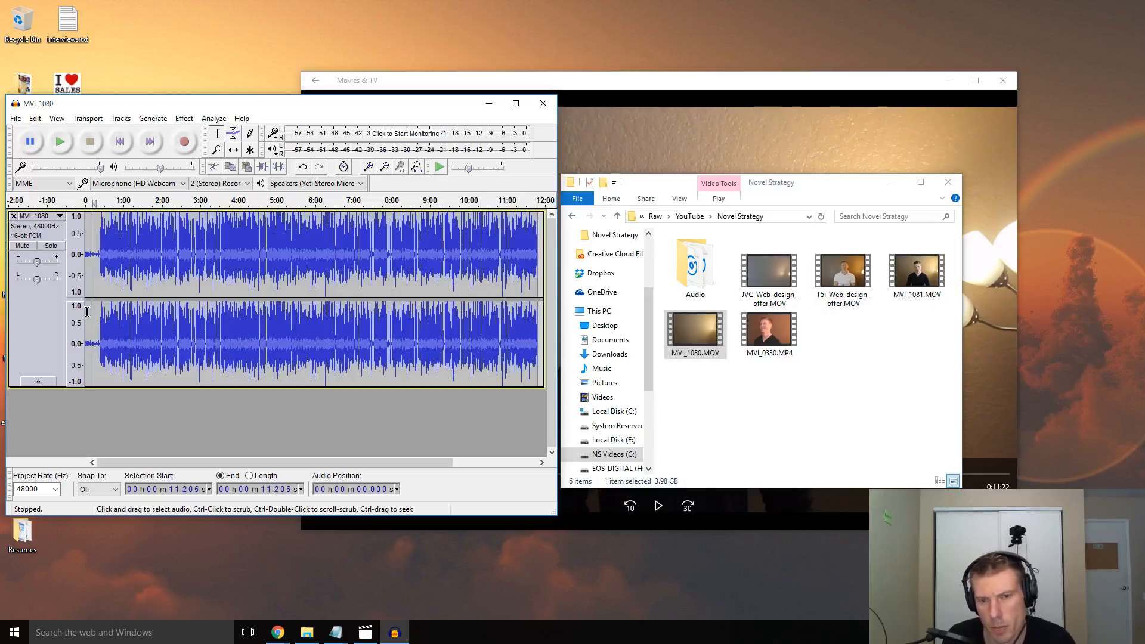
{"action": "key", "text": "space"}
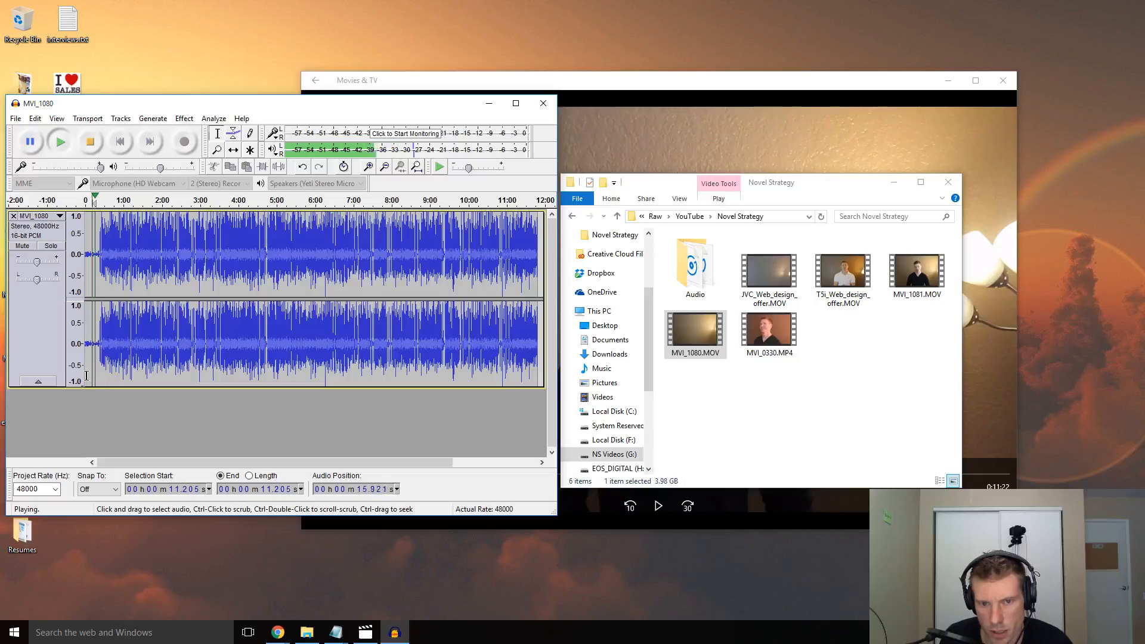
{"action": "scroll", "coordinate": [102, 358], "scroll_direction": "up", "scroll_amount": 3}
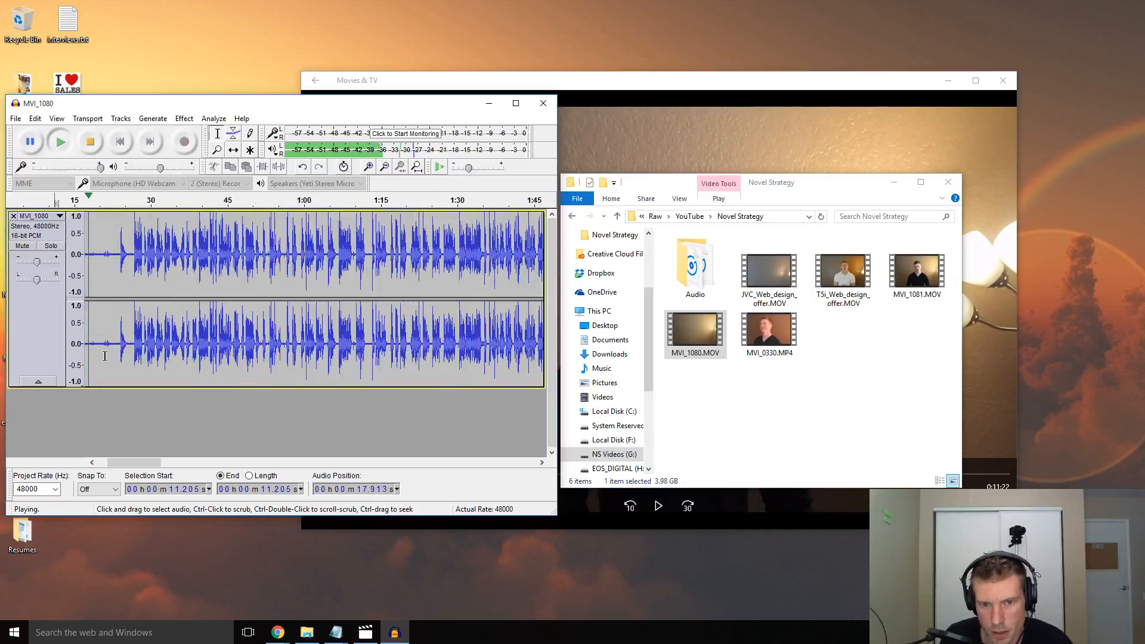
{"action": "scroll", "coordinate": [104, 356], "scroll_direction": "up", "scroll_amount": 2}
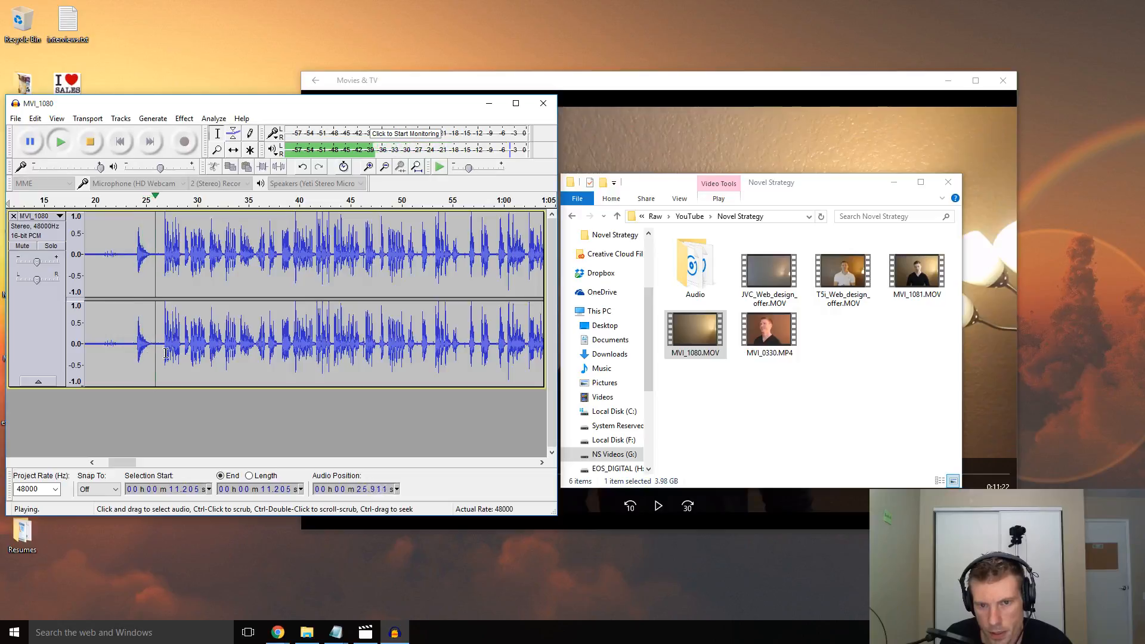
{"action": "key", "text": "space"}
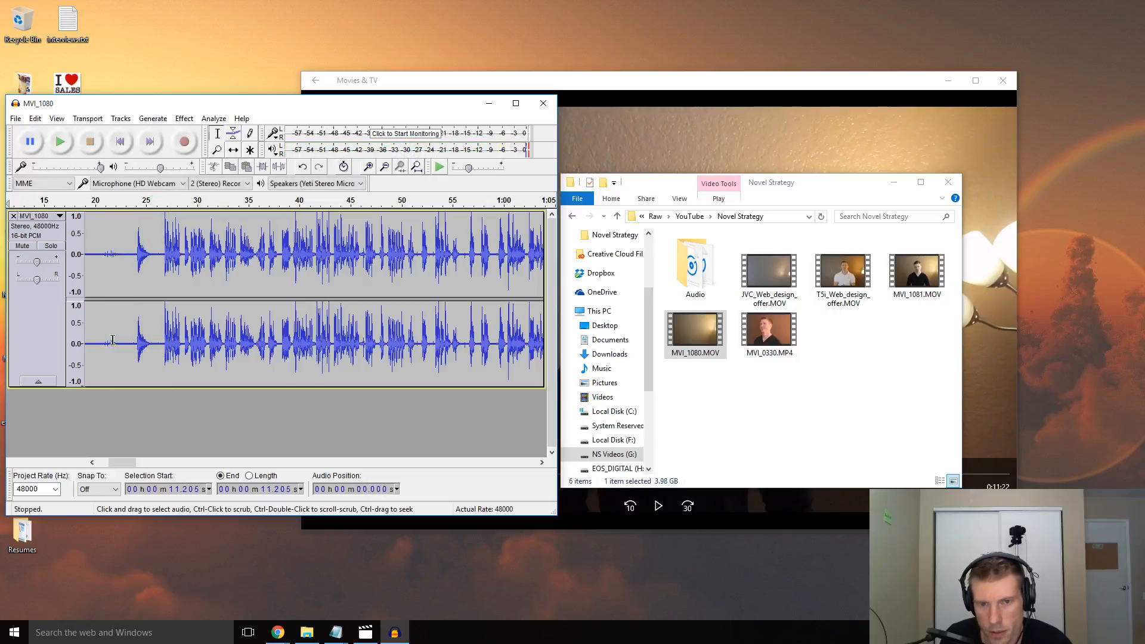
Play a short stretch of the quiet opening from about 3.4 seconds to check its background noise
{"action": "left_click", "coordinate": [87, 229]}
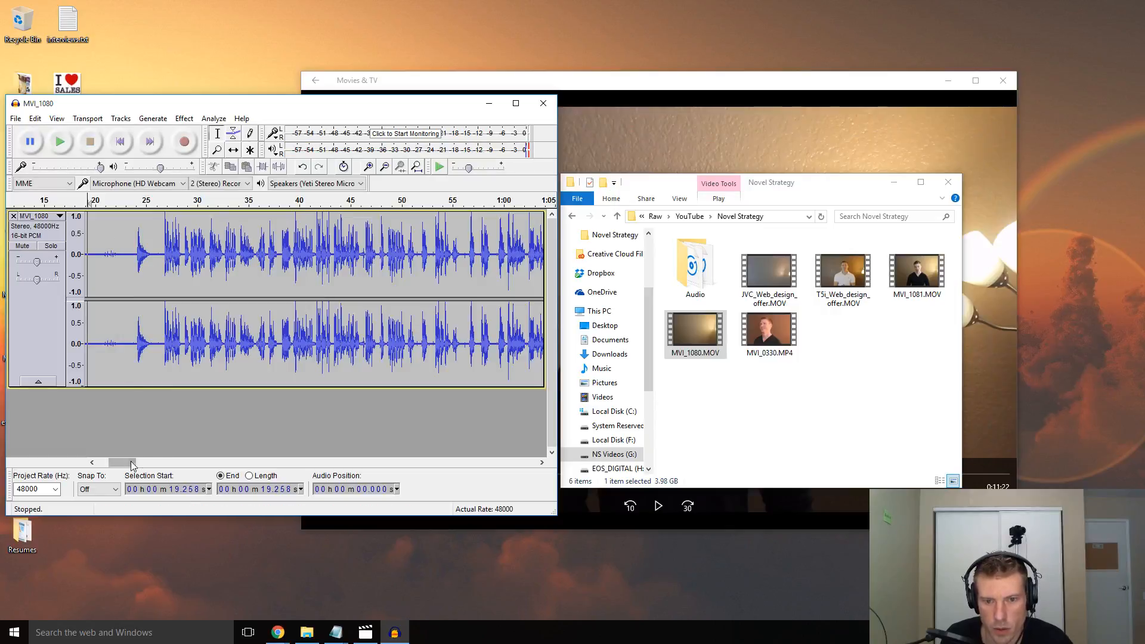
{"action": "left_click_drag", "start_coordinate": [130, 463], "coordinate": [119, 463]}
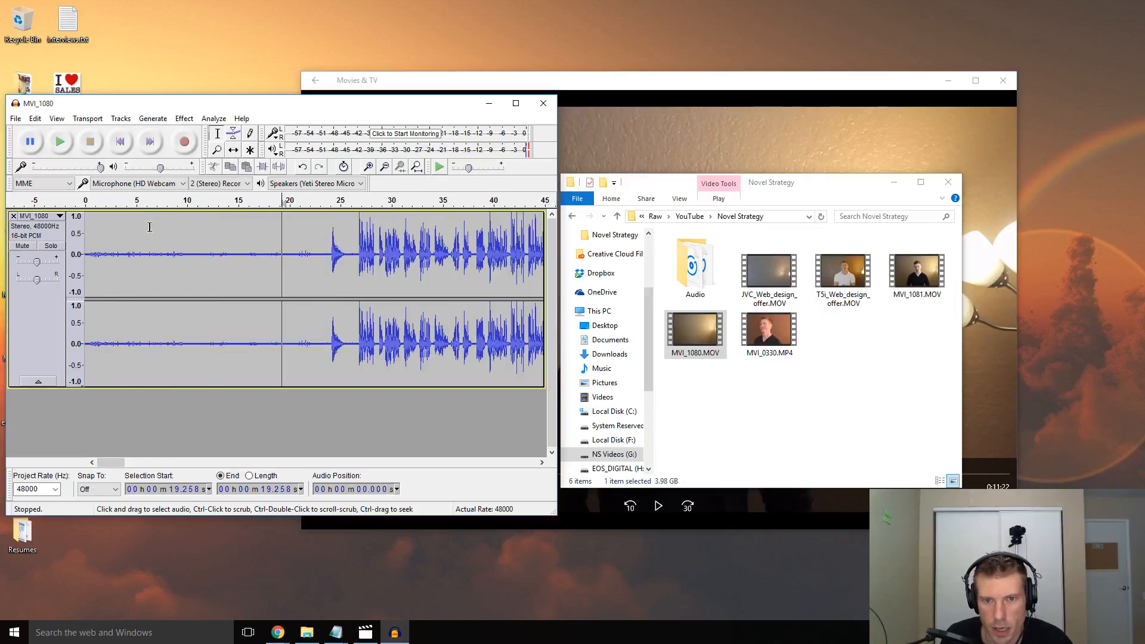
{"action": "left_click", "coordinate": [120, 227]}
{"action": "key", "text": "space"}
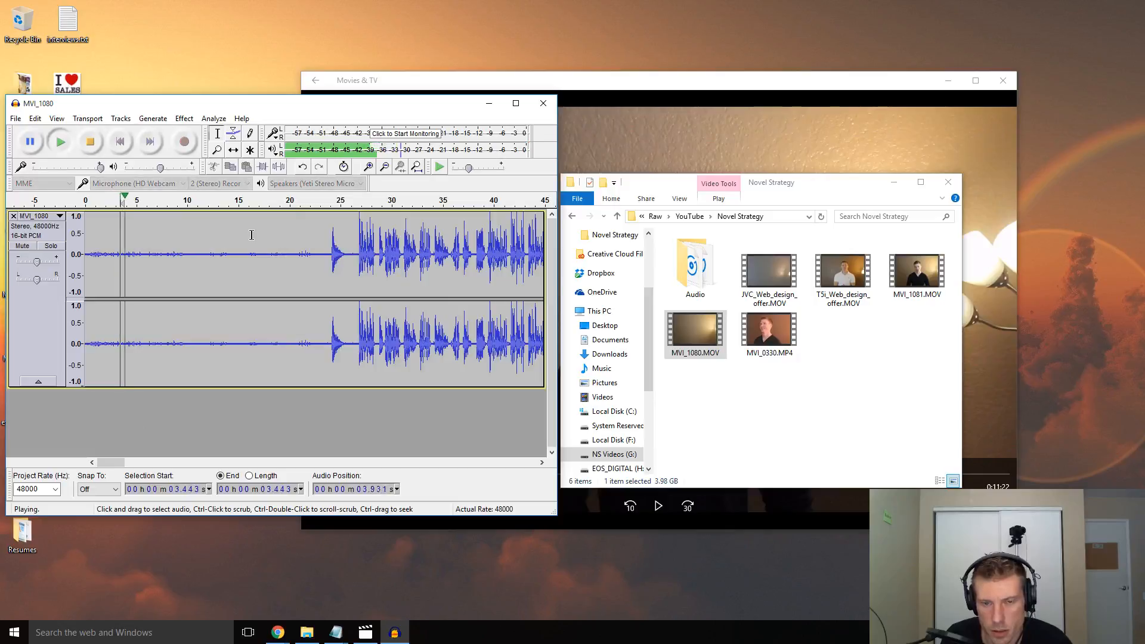
{"action": "key", "text": "space"}
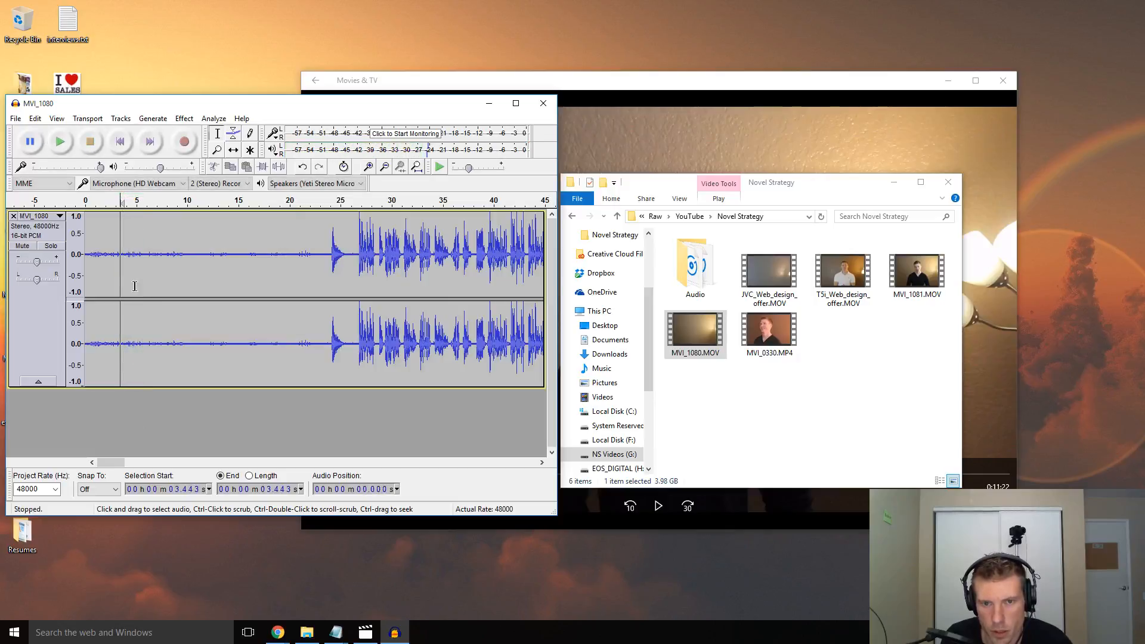
Select the noise-only section from about 3.6 to 22.6 seconds and capture it as the Noise Reduction profile
{"action": "left_click_drag", "start_coordinate": [122, 267], "coordinate": [315, 281]}
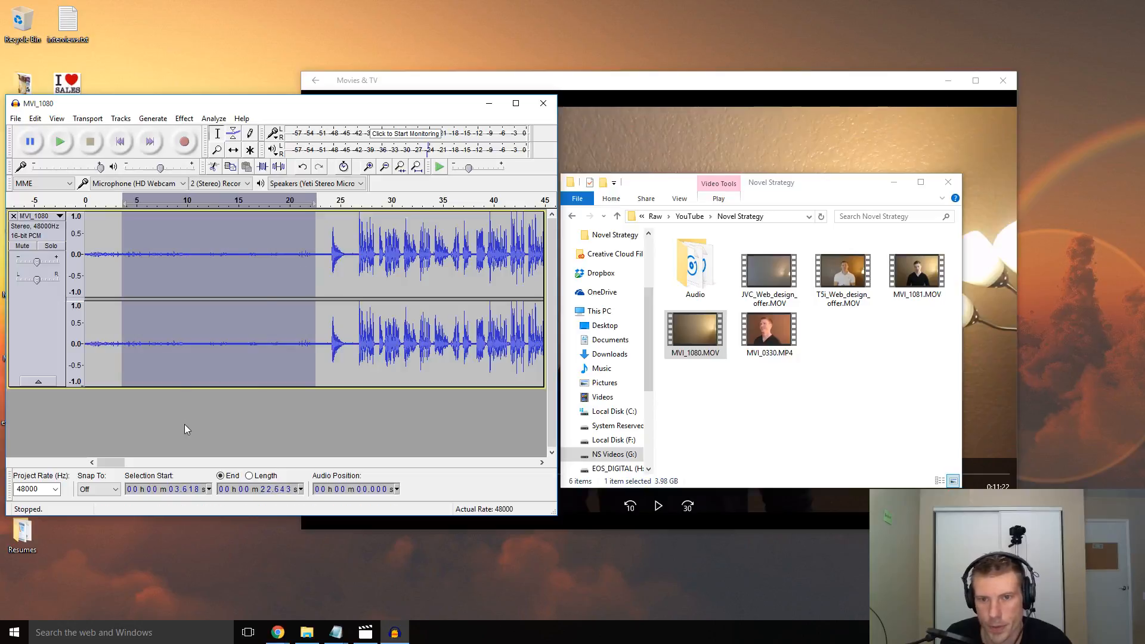
{"action": "left_click", "coordinate": [179, 118]}
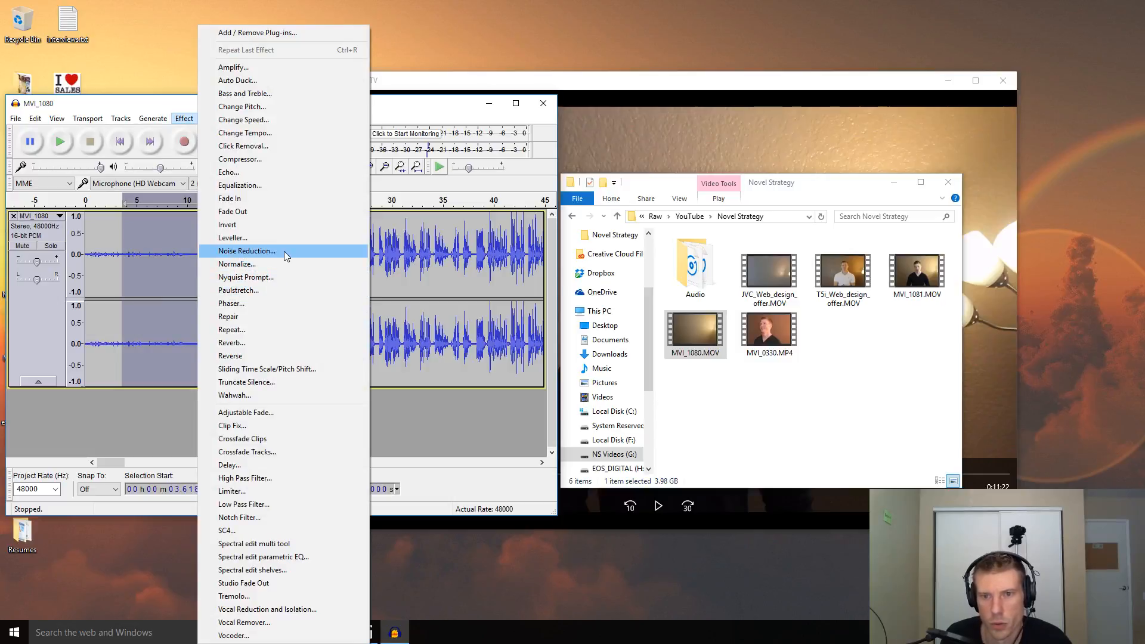
{"action": "left_click", "coordinate": [186, 119]}
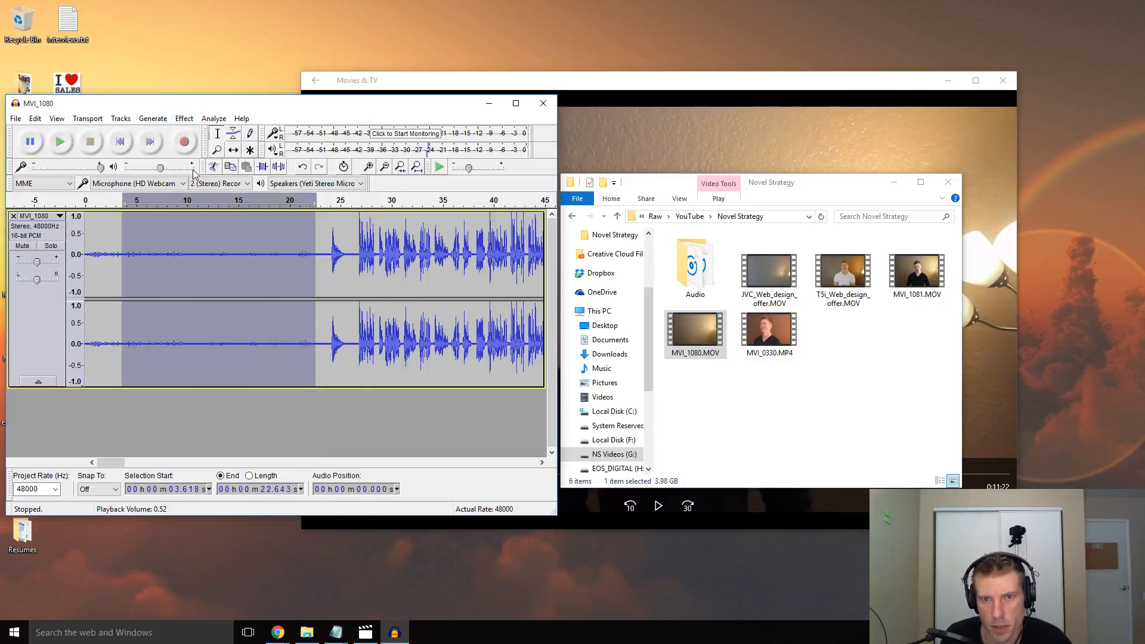
{"action": "left_click", "coordinate": [187, 119]}
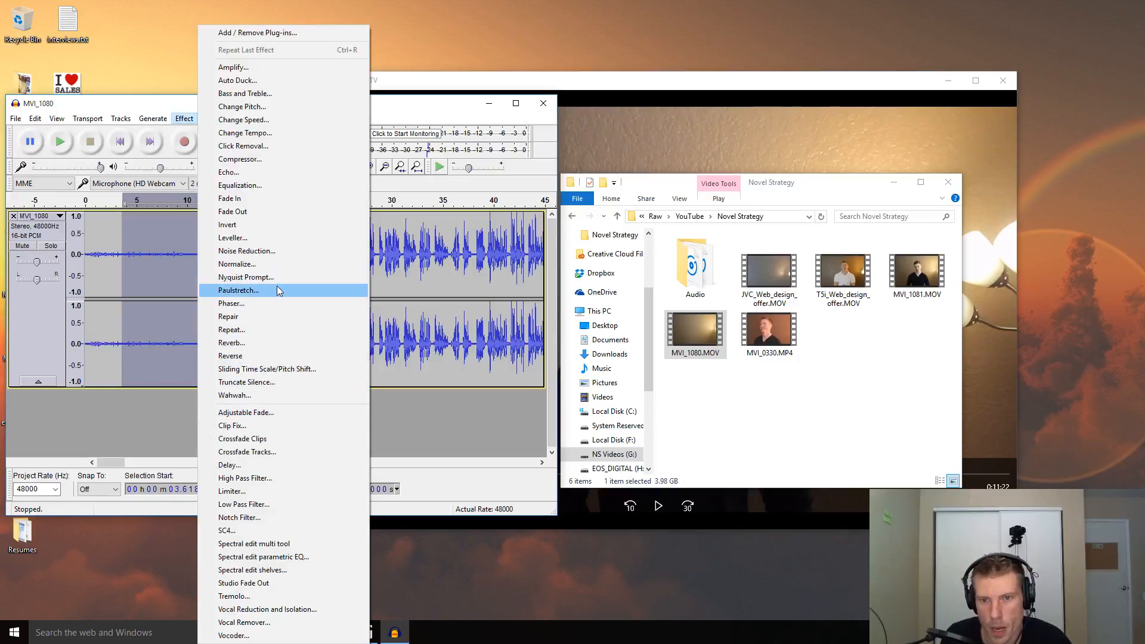
{"action": "left_click", "coordinate": [277, 253]}
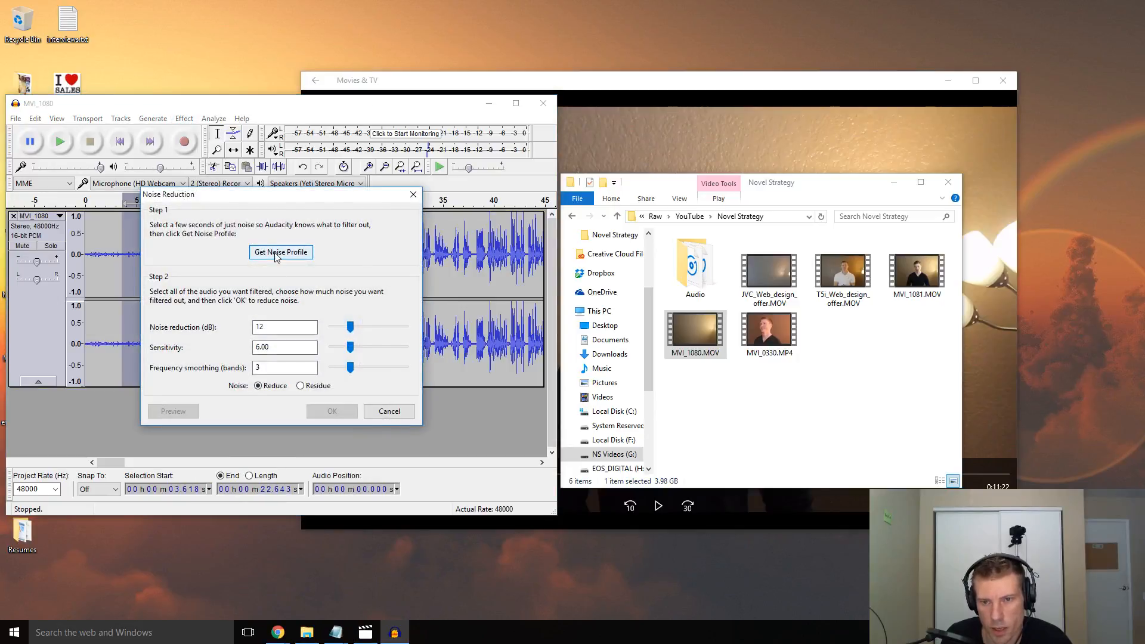
{"action": "left_click", "coordinate": [275, 253]}
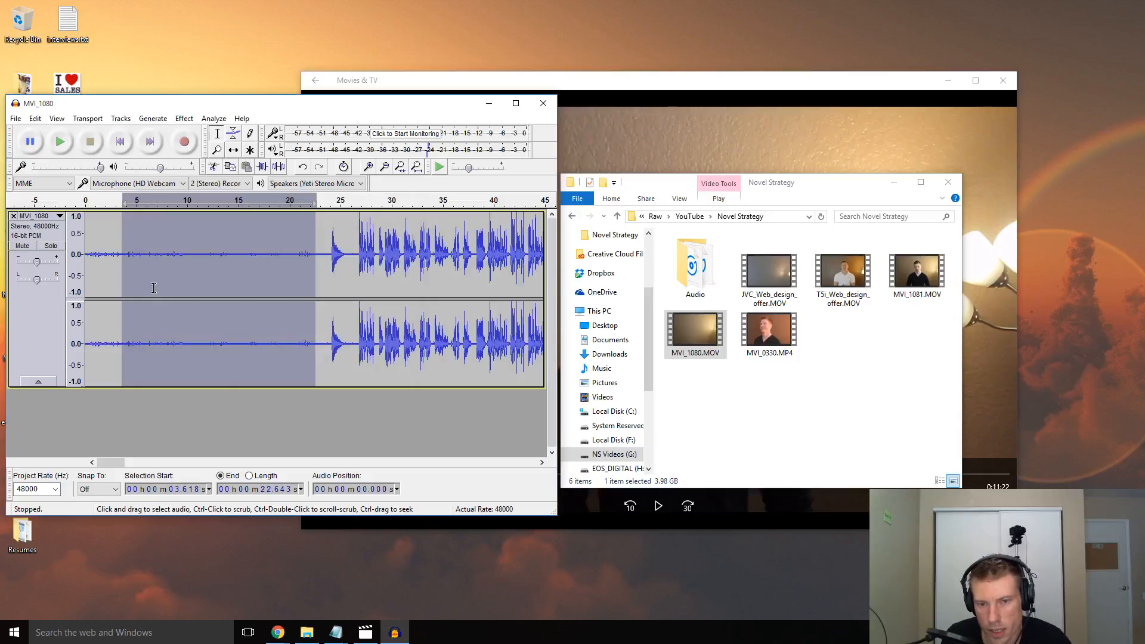
Select the whole track and repeat Noise Reduction on it with the captured noise profile
{"action": "left_click", "coordinate": [41, 332]}
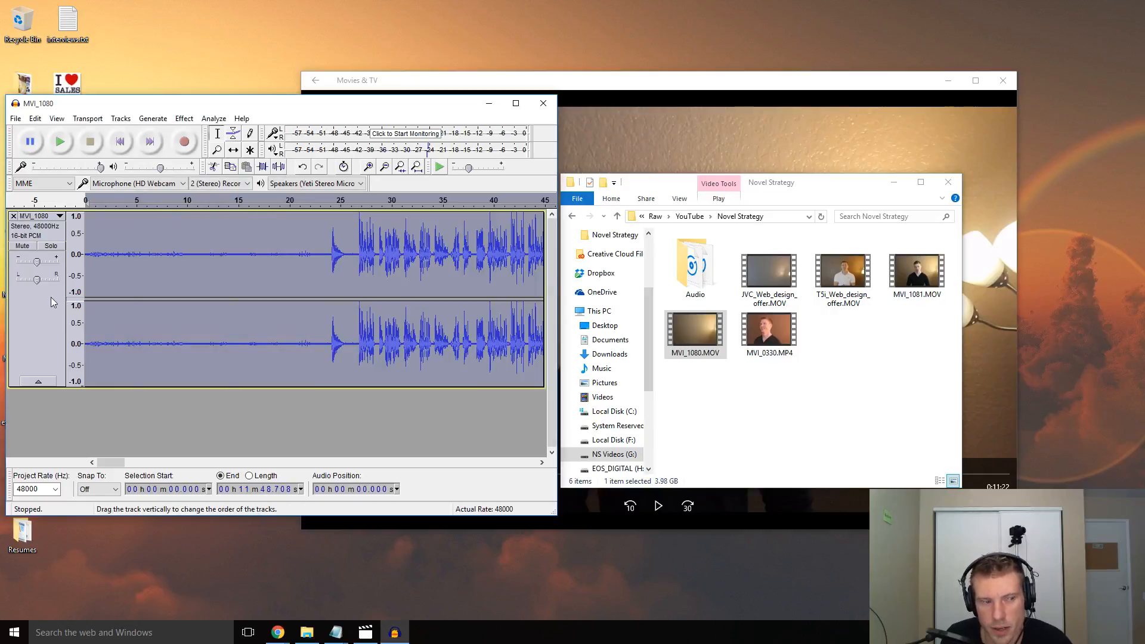
{"action": "left_click", "coordinate": [184, 118]}
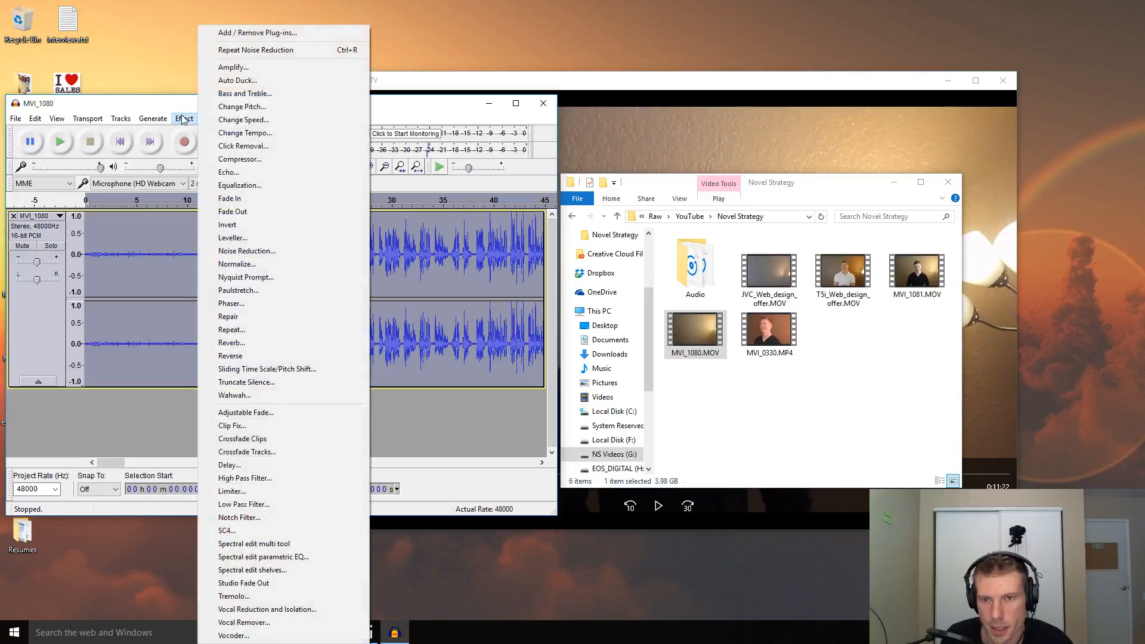
{"action": "left_click", "coordinate": [309, 251]}
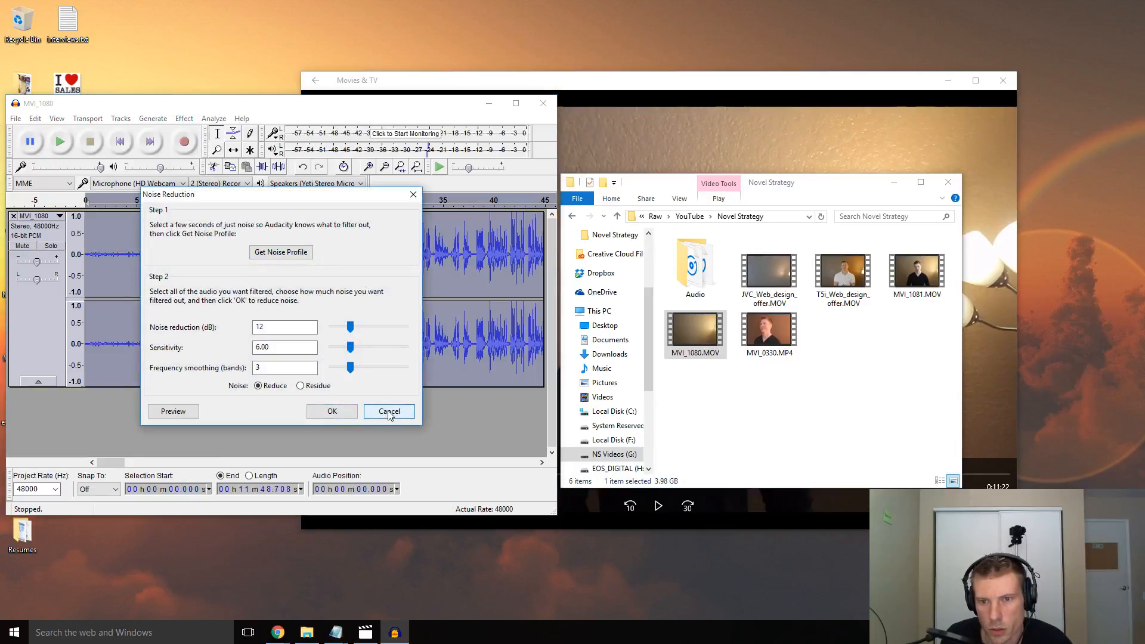
{"action": "left_click", "coordinate": [389, 411]}
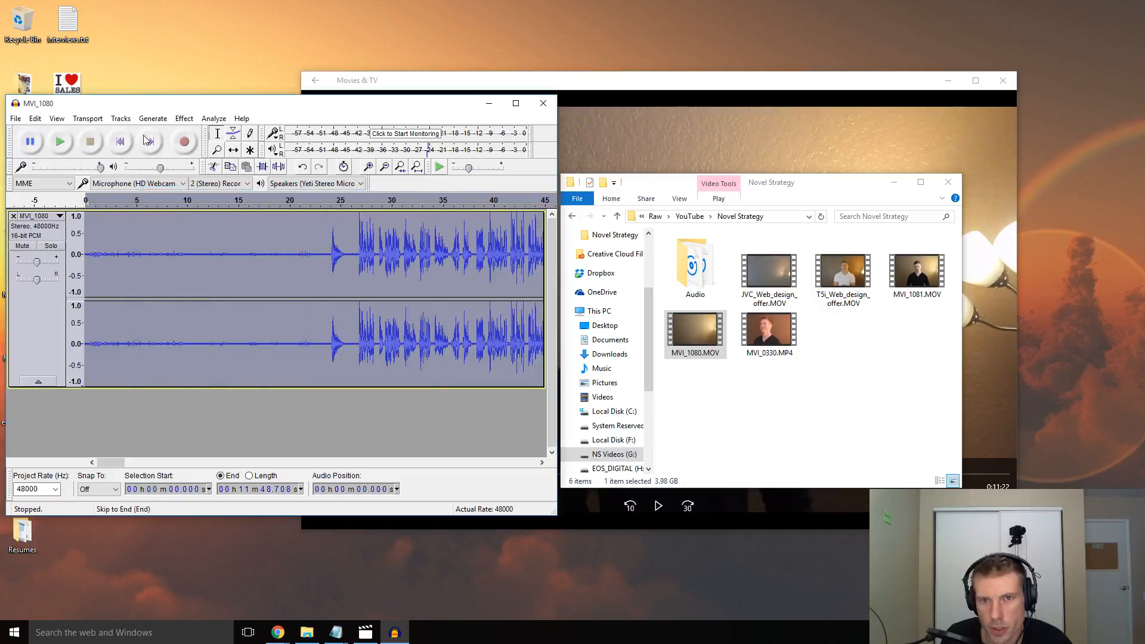
{"action": "left_click", "coordinate": [184, 119]}
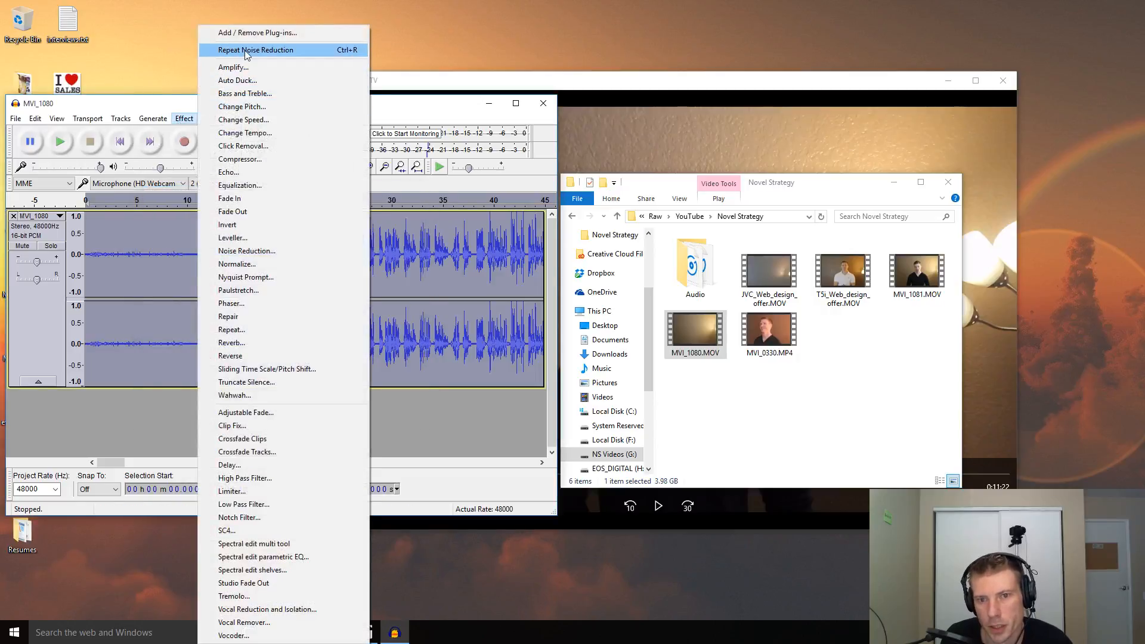
{"action": "left_click", "coordinate": [245, 50]}
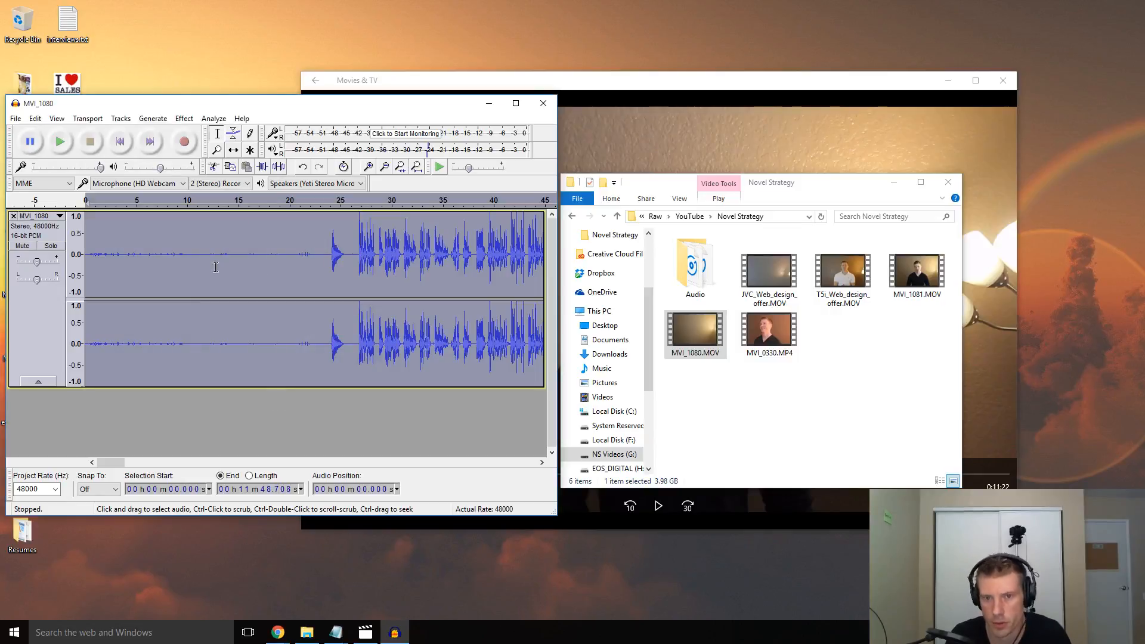
Listen to the noise-reduced track, playing the quiet part from about 9.9 seconds and the speech from about 27 seconds
{"action": "left_click", "coordinate": [190, 233]}
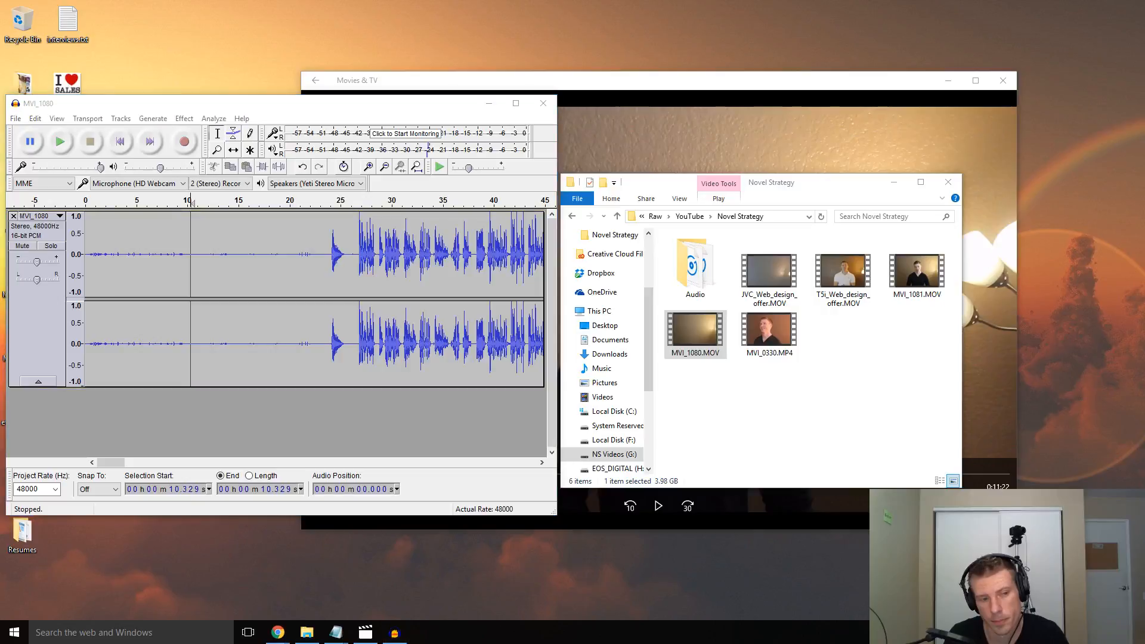
{"action": "left_click", "coordinate": [186, 273]}
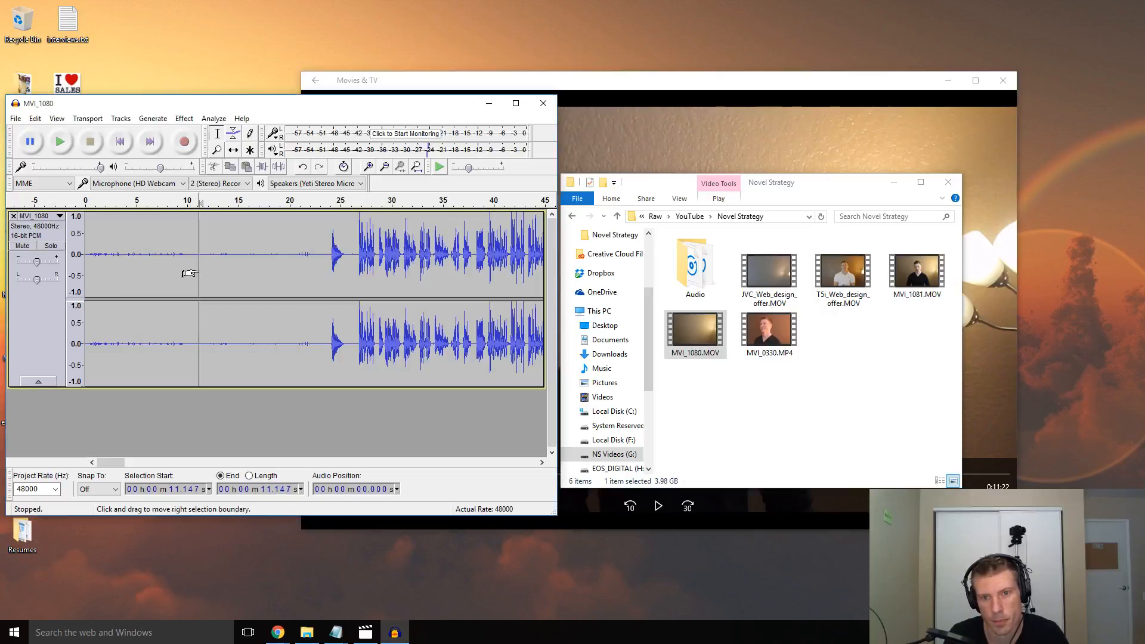
{"action": "key", "text": "space"}
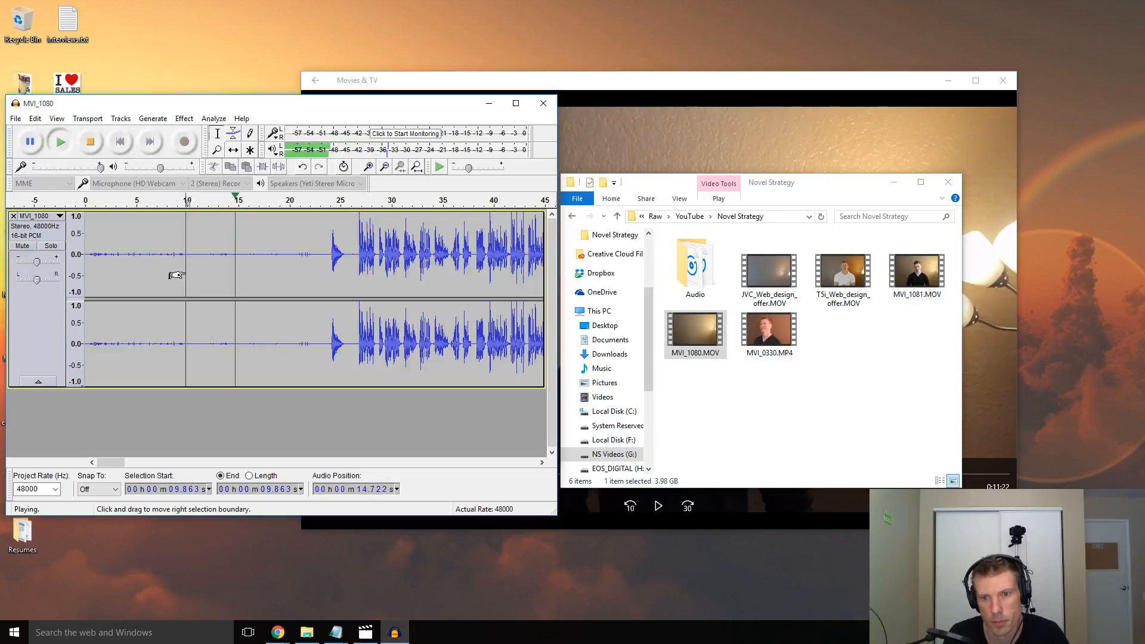
{"action": "key", "text": "space"}
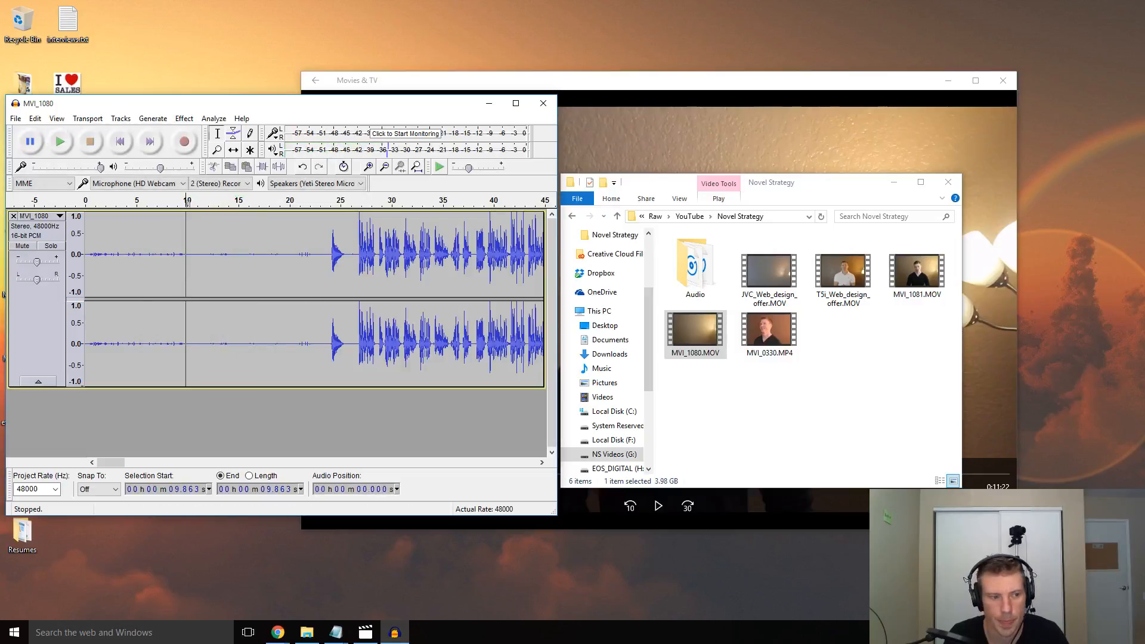
{"action": "left_click", "coordinate": [363, 245]}
{"action": "key", "text": "space"}
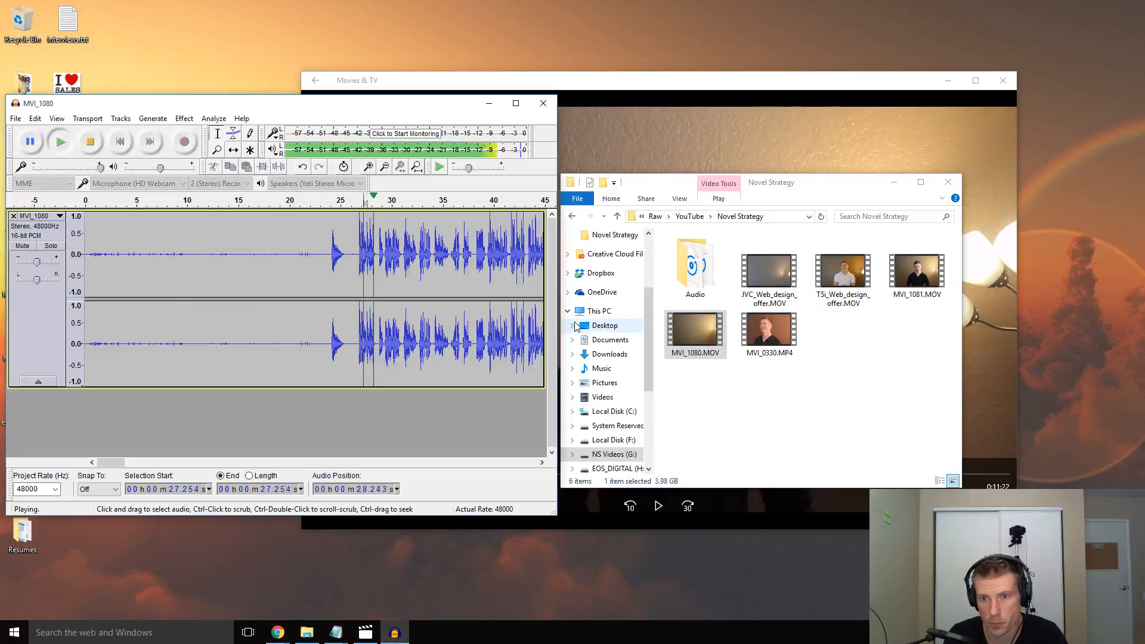
{"action": "key", "text": "space"}
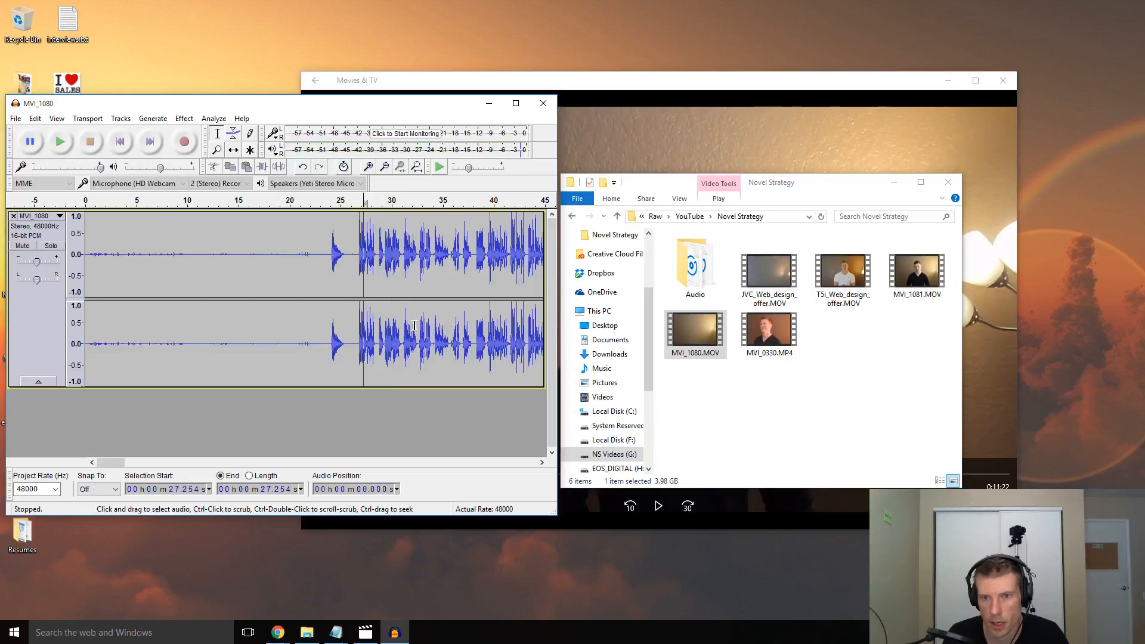
Play the noise-reduced speech from about 27.3 seconds, stop it, and place the cursor at about 26.8 seconds
{"action": "key", "text": "space"}
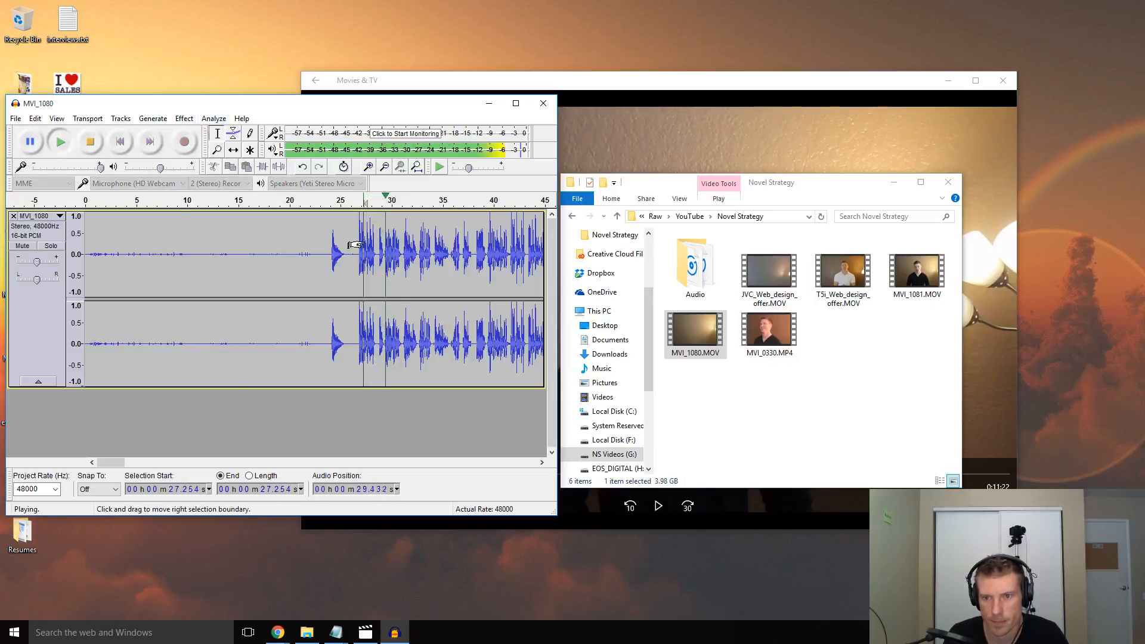
{"action": "key", "text": "space"}
{"action": "left_click_drag", "start_coordinate": [352, 248], "coordinate": [348, 259]}
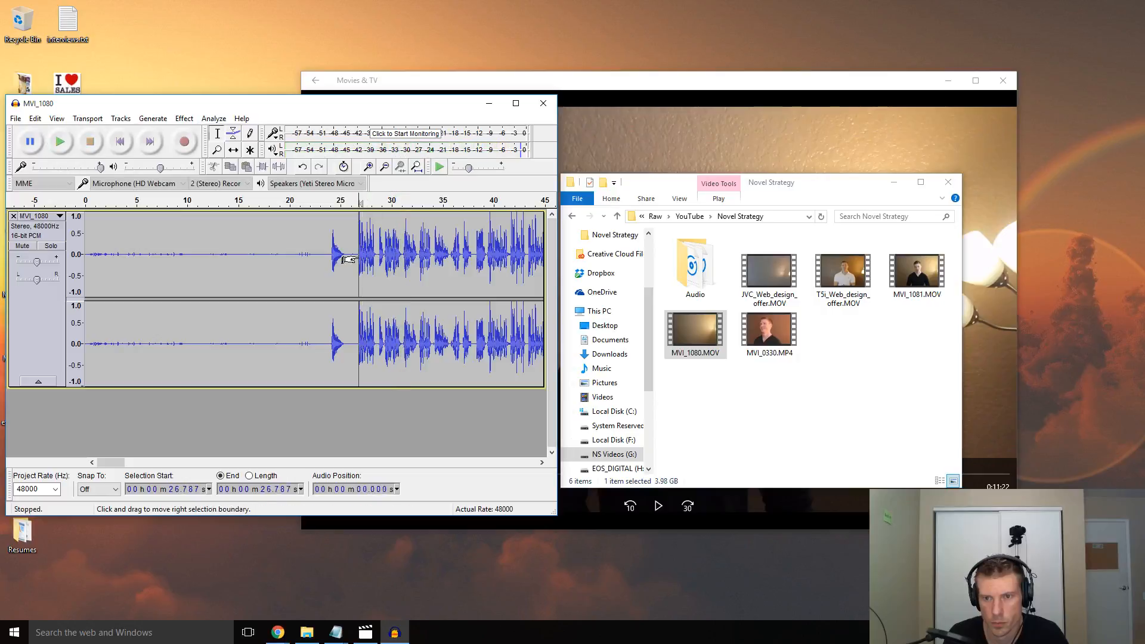
Select the whole track and apply Equalization to it with the Treble Boost curve
{"action": "left_click", "coordinate": [184, 118]}
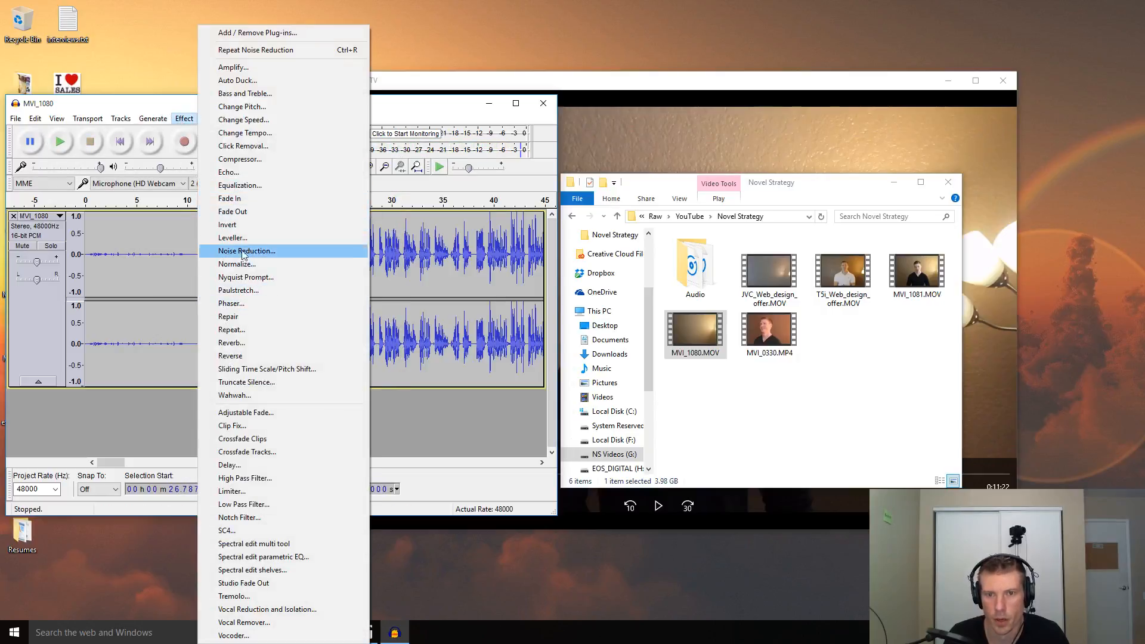
{"action": "left_click", "coordinate": [20, 320]}
{"action": "left_click", "coordinate": [184, 118]}
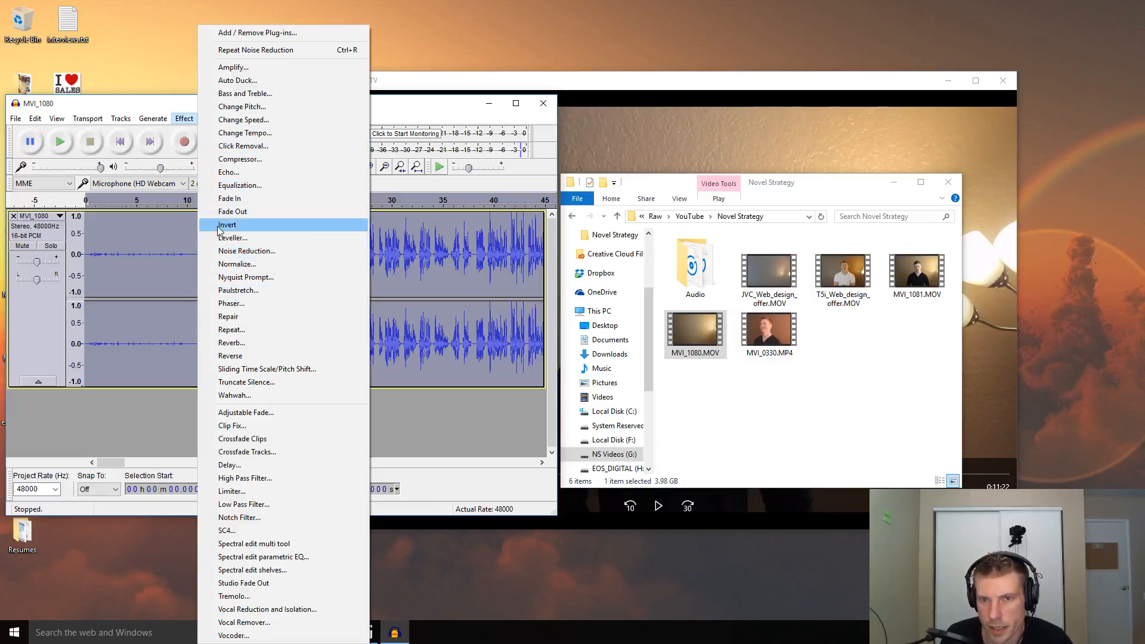
{"action": "left_click", "coordinate": [227, 185]}
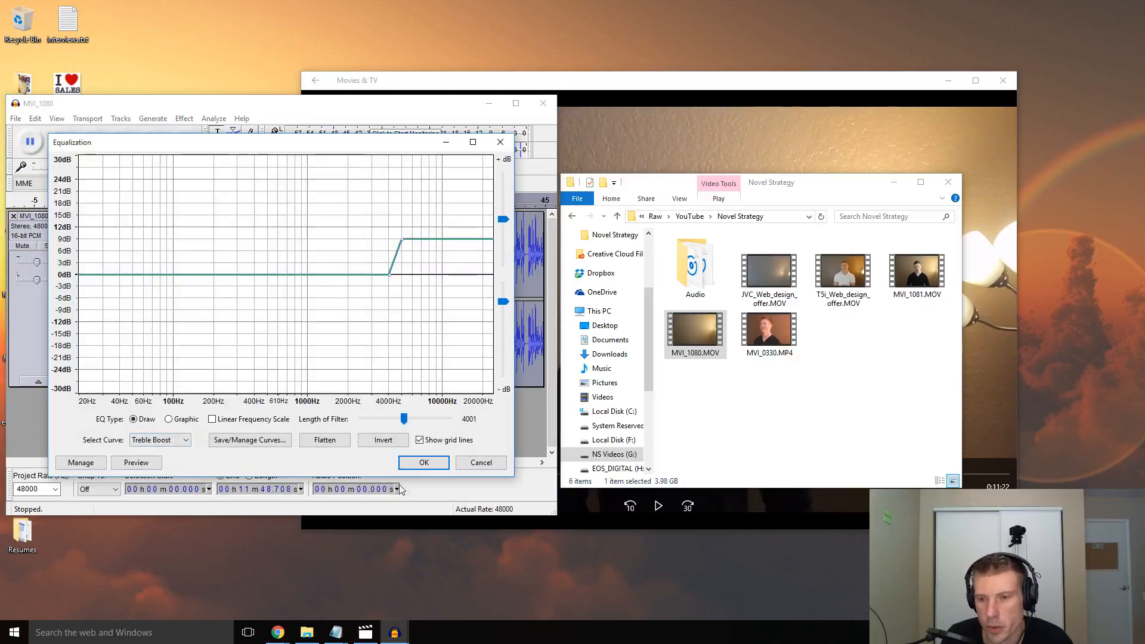
{"action": "left_click", "coordinate": [420, 464]}
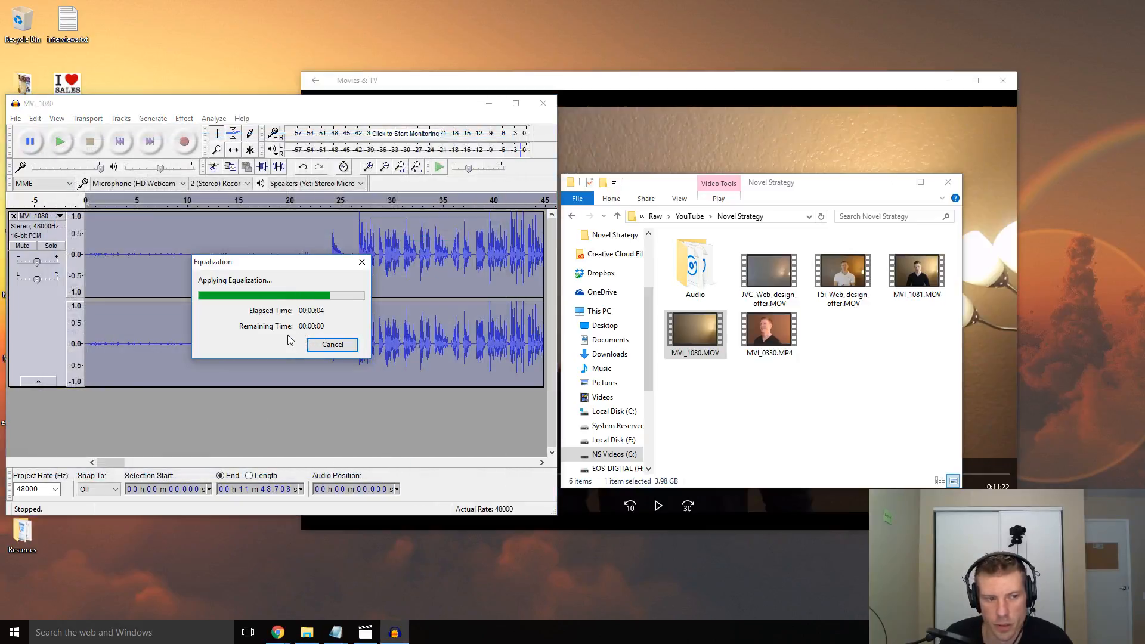
{"action": "left_click", "coordinate": [182, 120]}
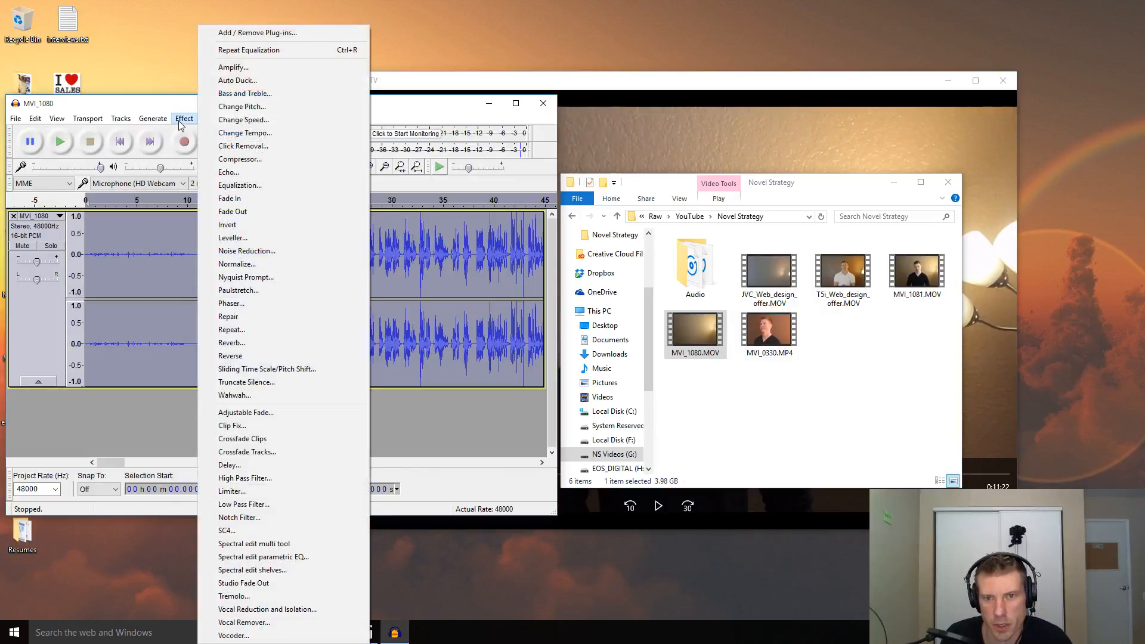
{"action": "left_click", "coordinate": [282, 161]}
{"action": "left_click", "coordinate": [375, 439]}
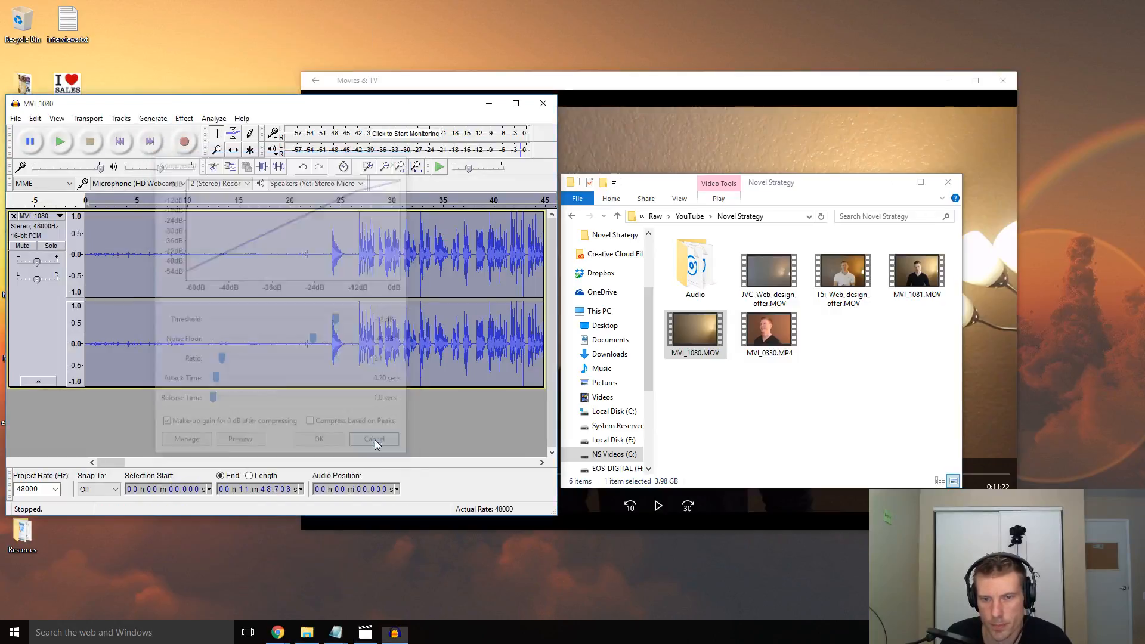
Apply Equalization to the whole track again with the Bass Boost curve
{"action": "left_click", "coordinate": [184, 118]}
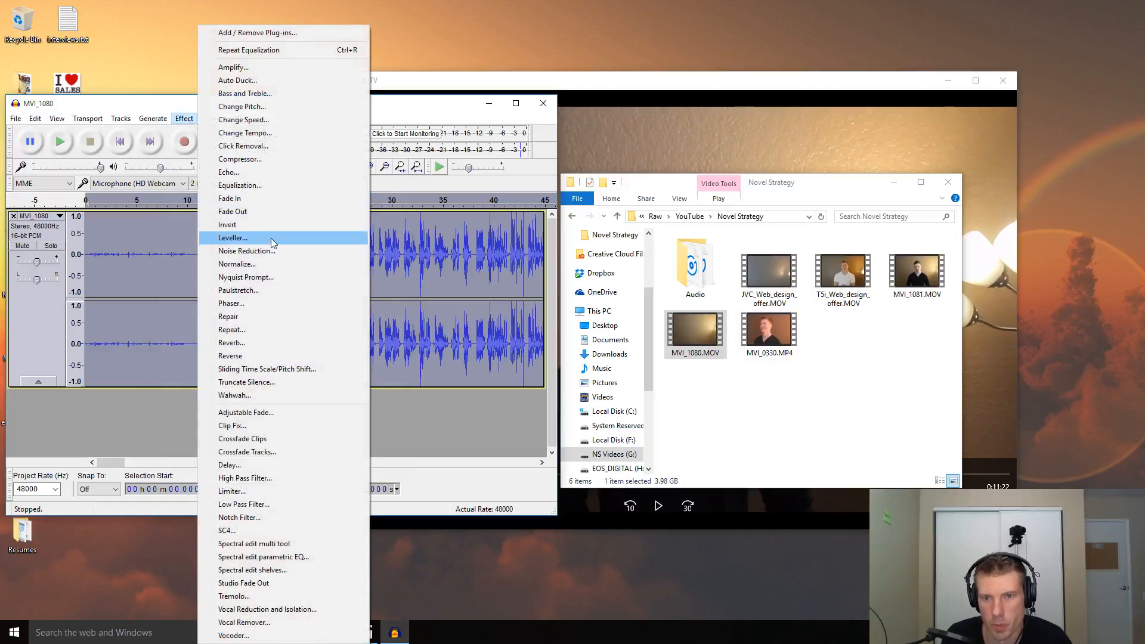
{"action": "left_click", "coordinate": [262, 185]}
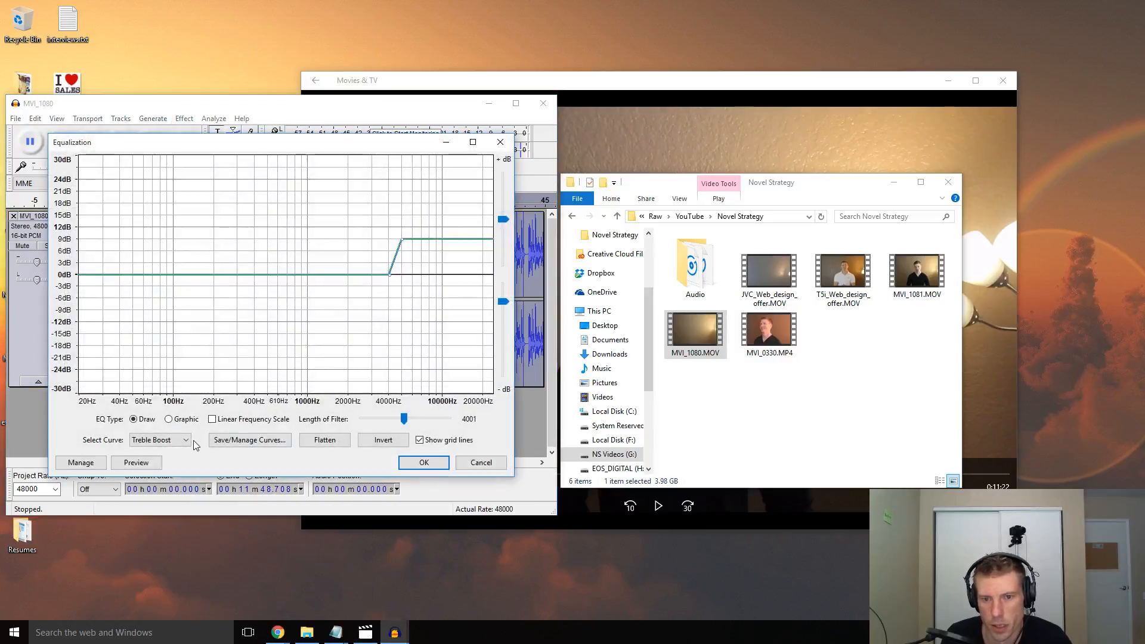
{"action": "left_click", "coordinate": [187, 440]}
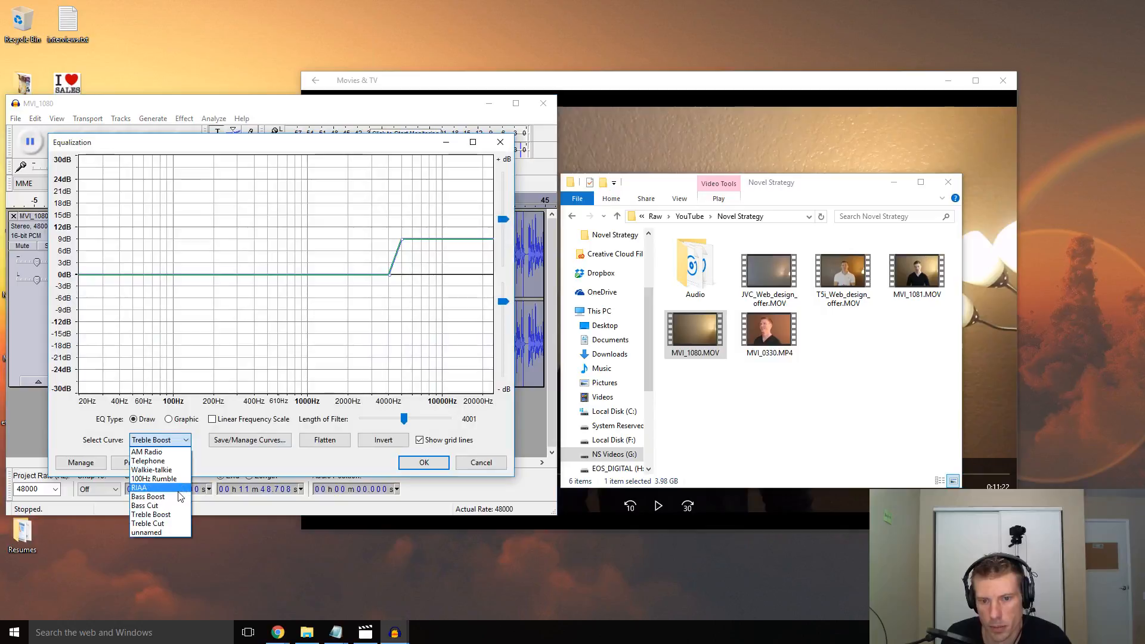
{"action": "left_click", "coordinate": [179, 498]}
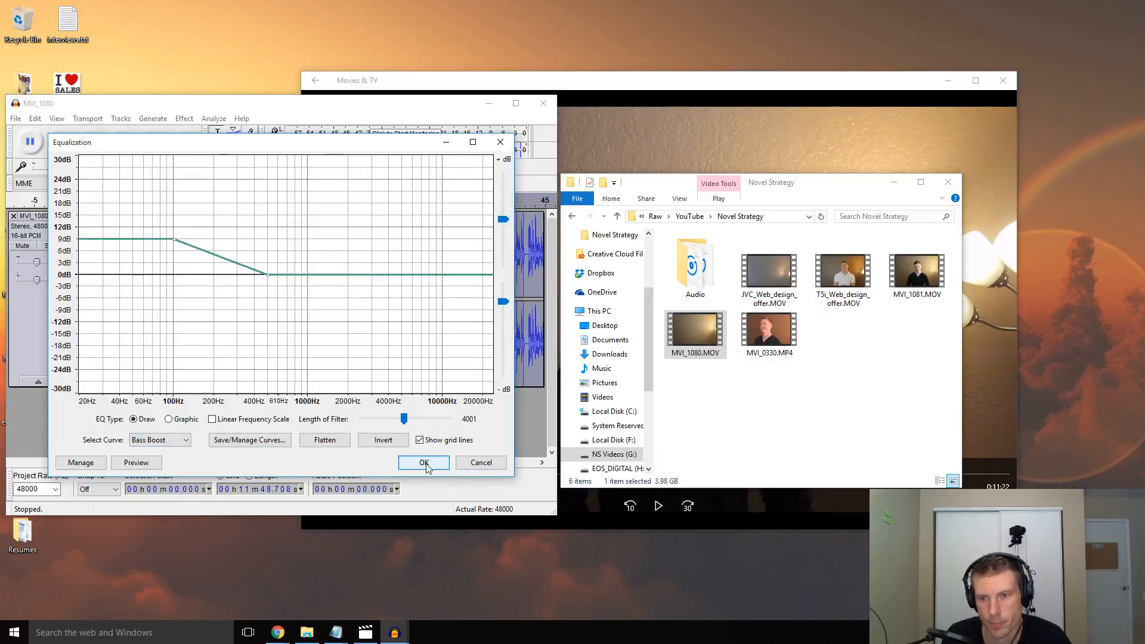
{"action": "left_click", "coordinate": [424, 463]}
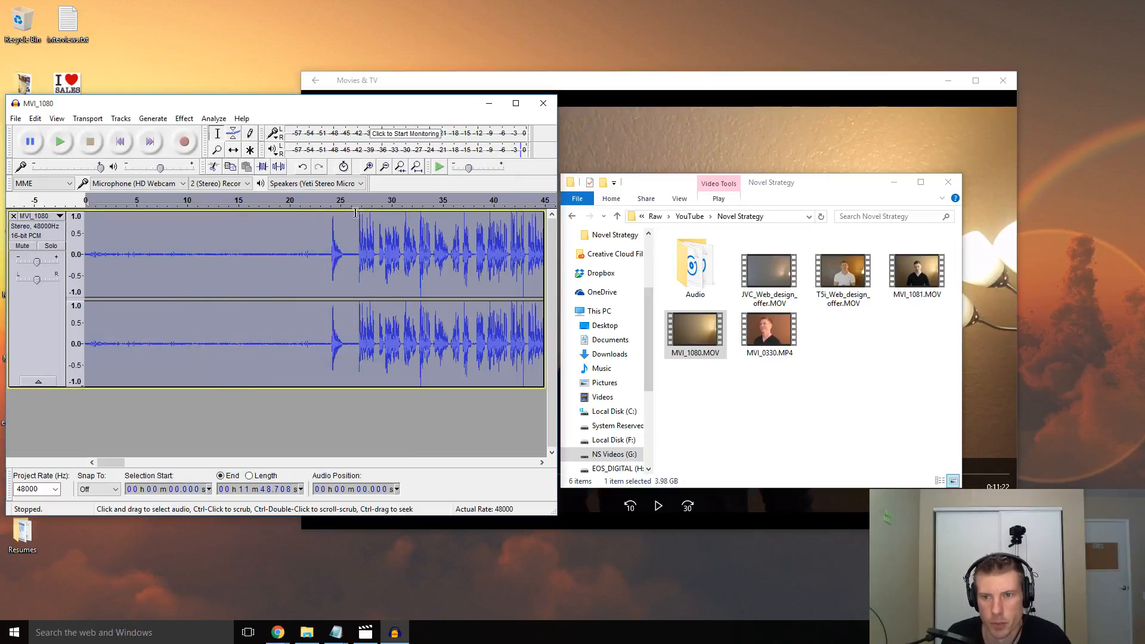
Listen to the equalized speech, playing it from about 27.2 seconds and again from about 26.9 seconds
{"action": "left_click", "coordinate": [363, 239]}
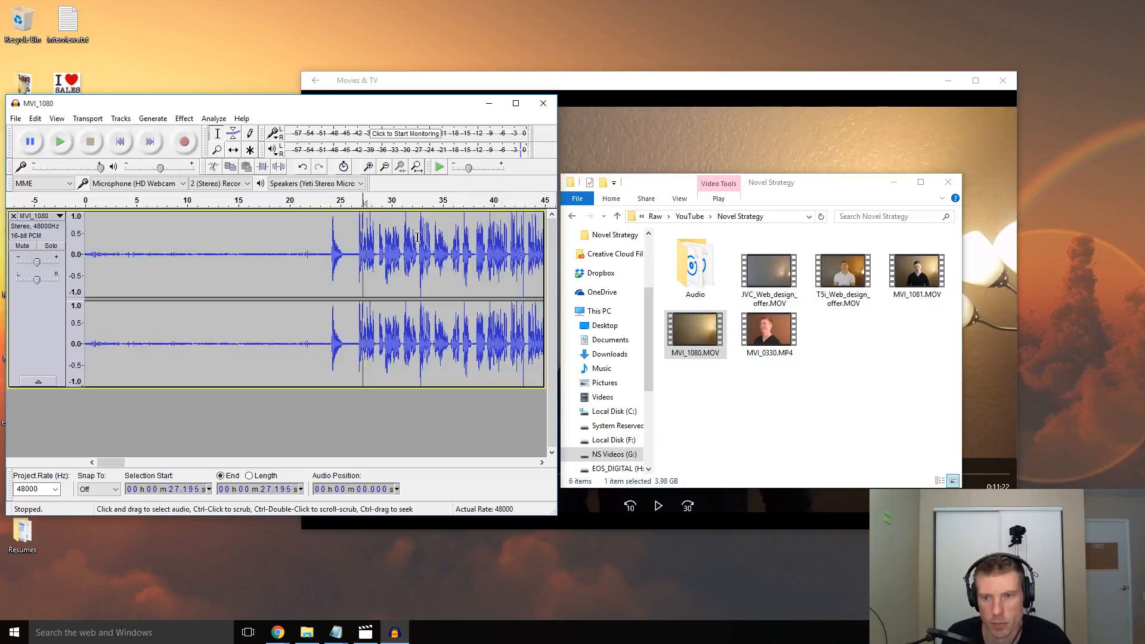
{"action": "key", "text": "space"}
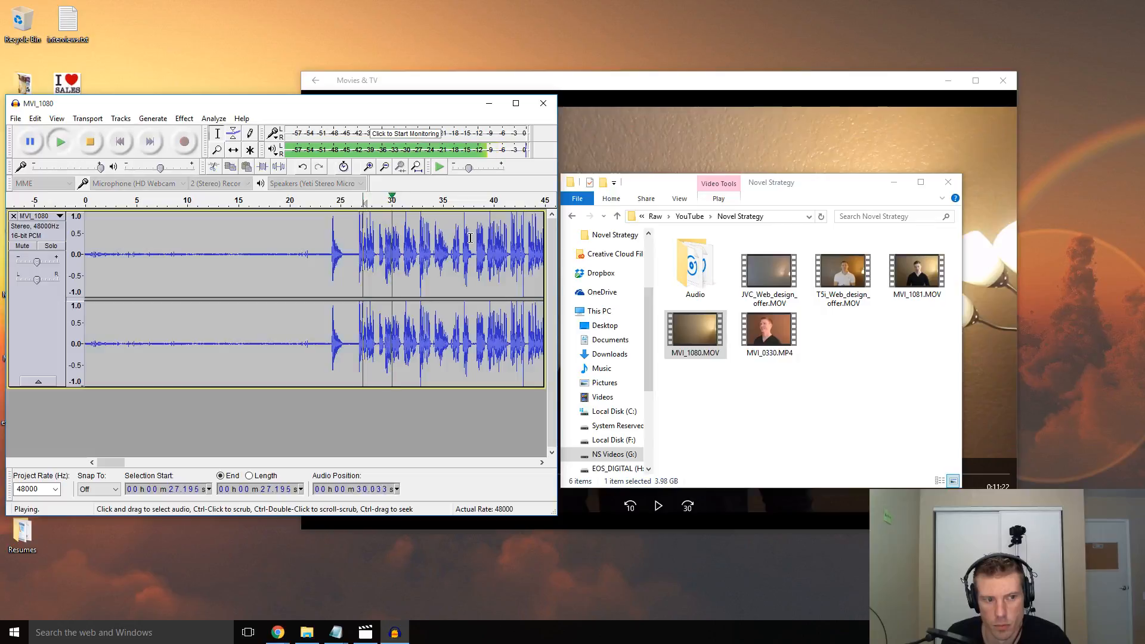
{"action": "key", "text": "space"}
{"action": "left_click", "coordinate": [360, 255]}
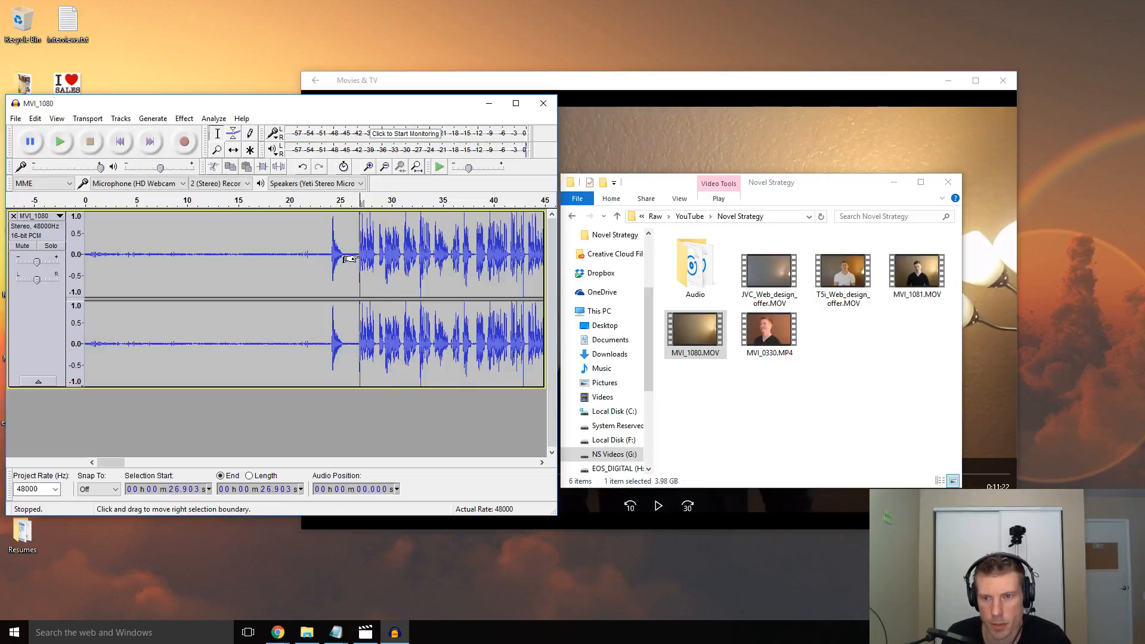
{"action": "key", "text": "space"}
{"action": "key", "text": "space"}
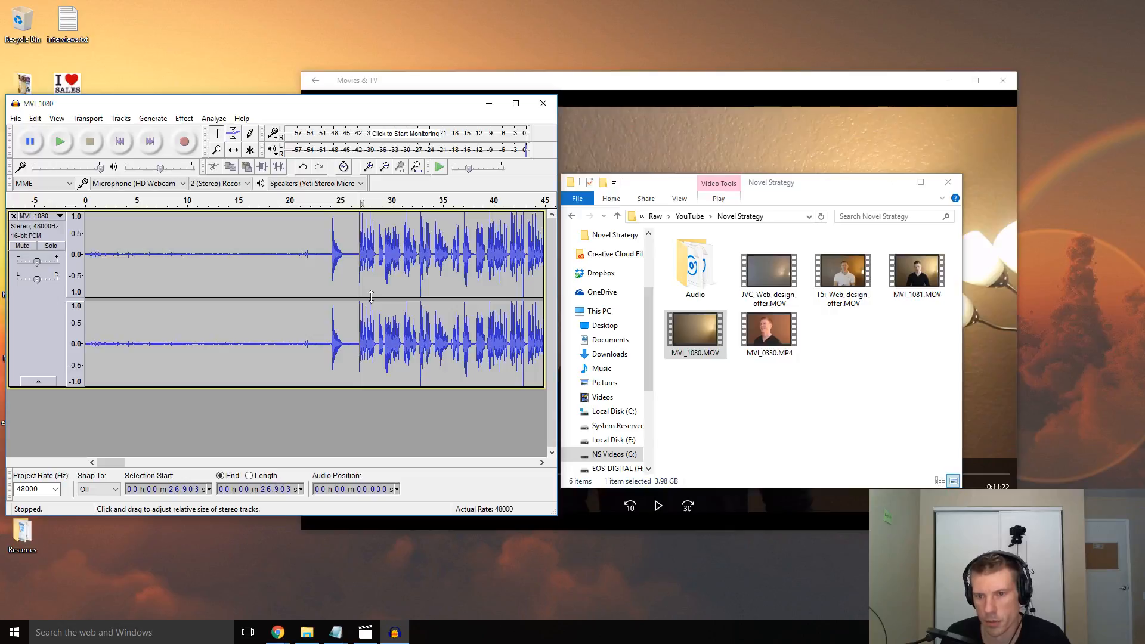
{"action": "key", "text": "space"}
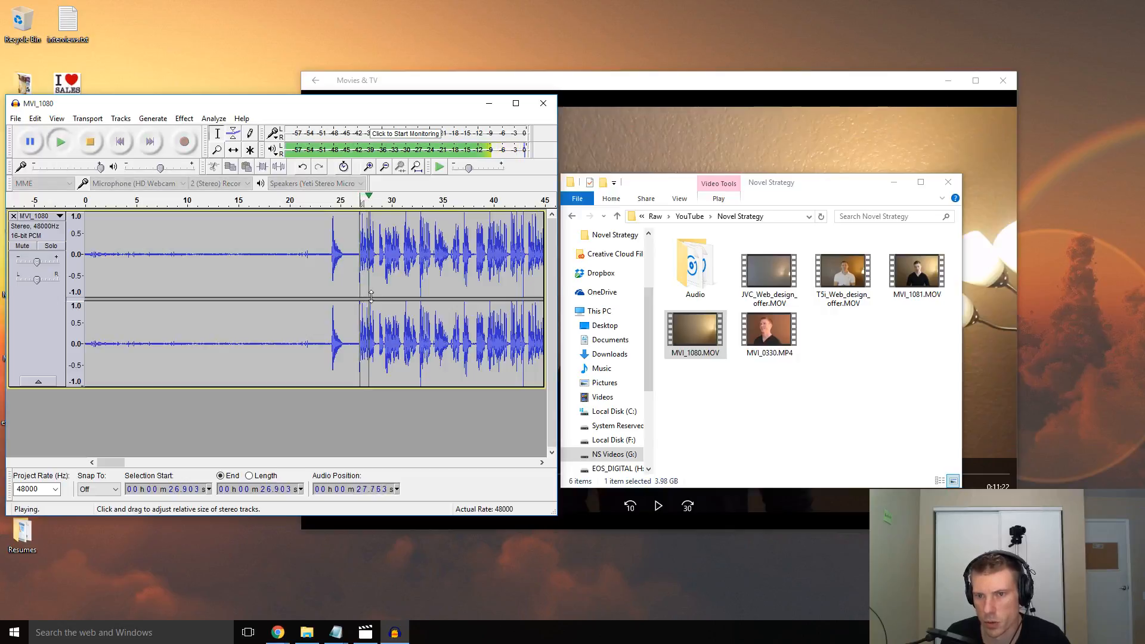
{"action": "key", "text": "space"}
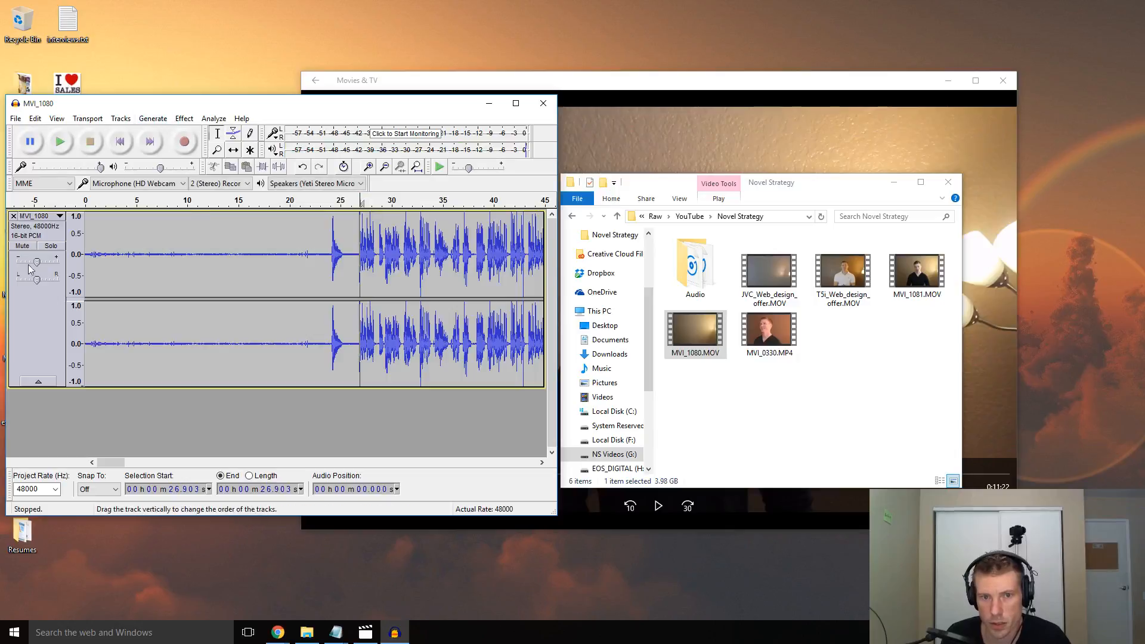
Select the whole track and normalize its maximum amplitude to -1.0 dB with DC offset removal
{"action": "left_click", "coordinate": [25, 317]}
{"action": "left_click", "coordinate": [184, 119]}
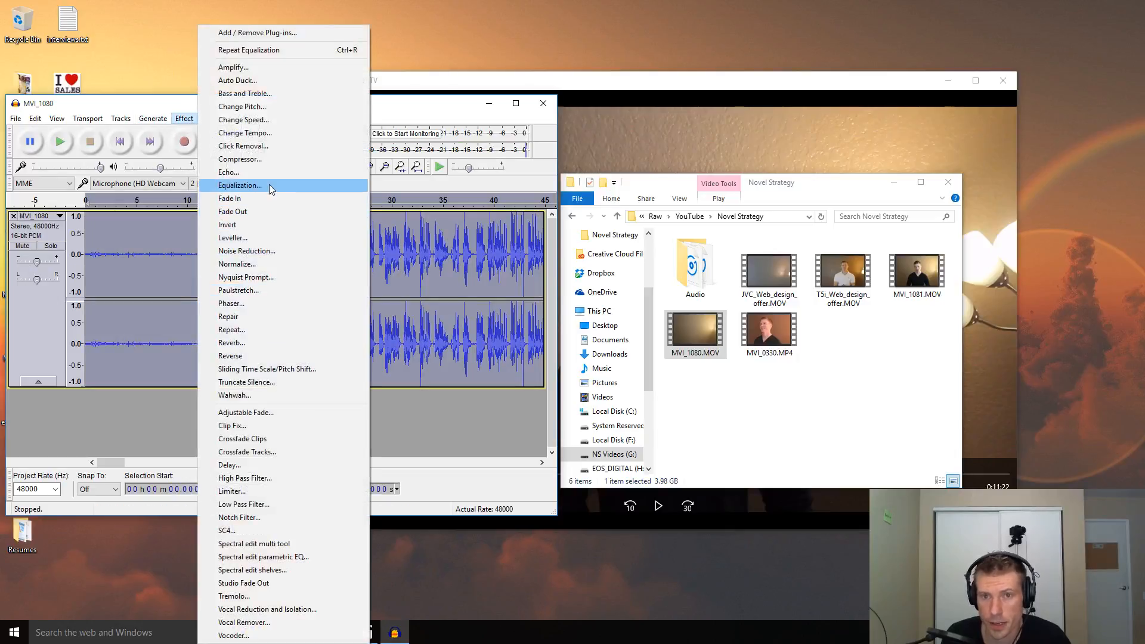
{"action": "left_click", "coordinate": [248, 266]}
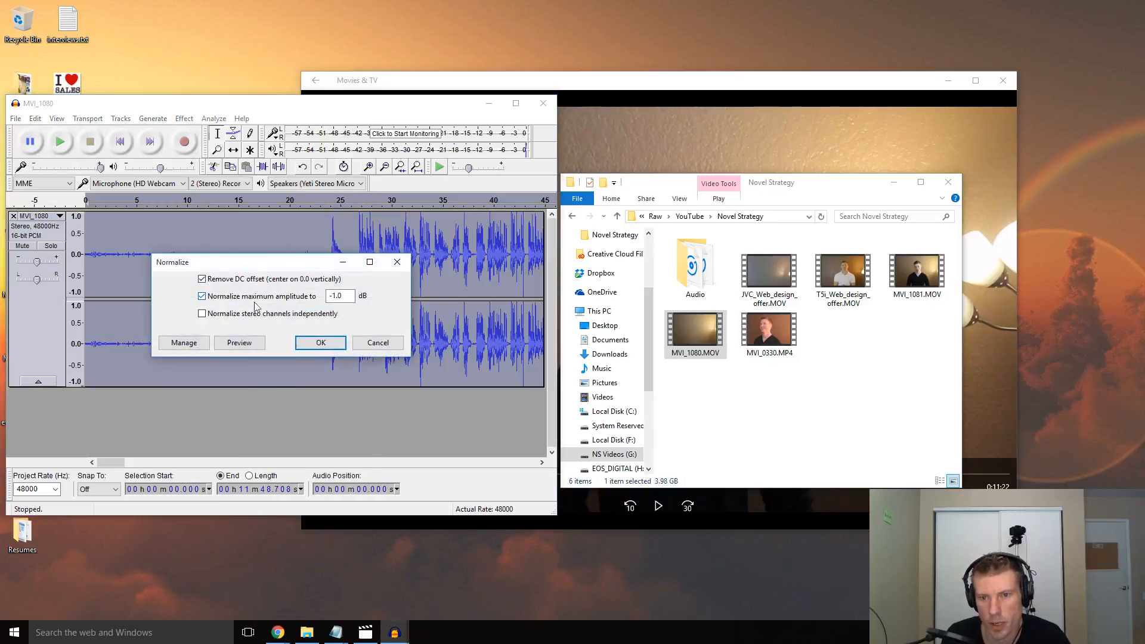
{"action": "left_click", "coordinate": [321, 343]}
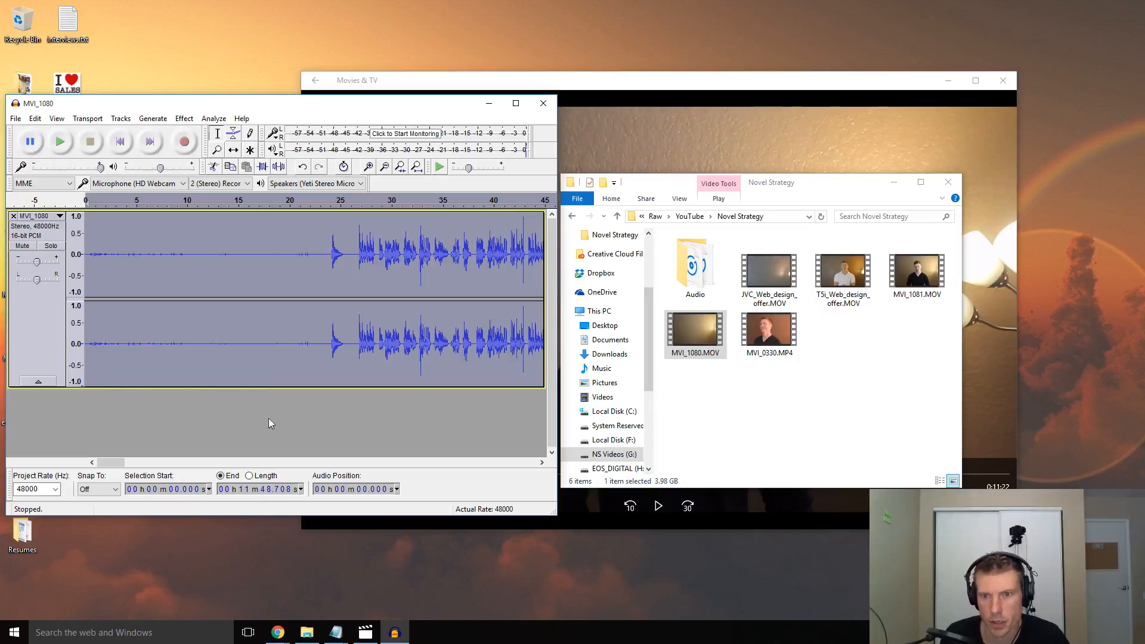
Listen to the normalized speech, playing it from about 26.7 seconds and again from about 27.5 seconds
{"action": "left_click", "coordinate": [358, 247]}
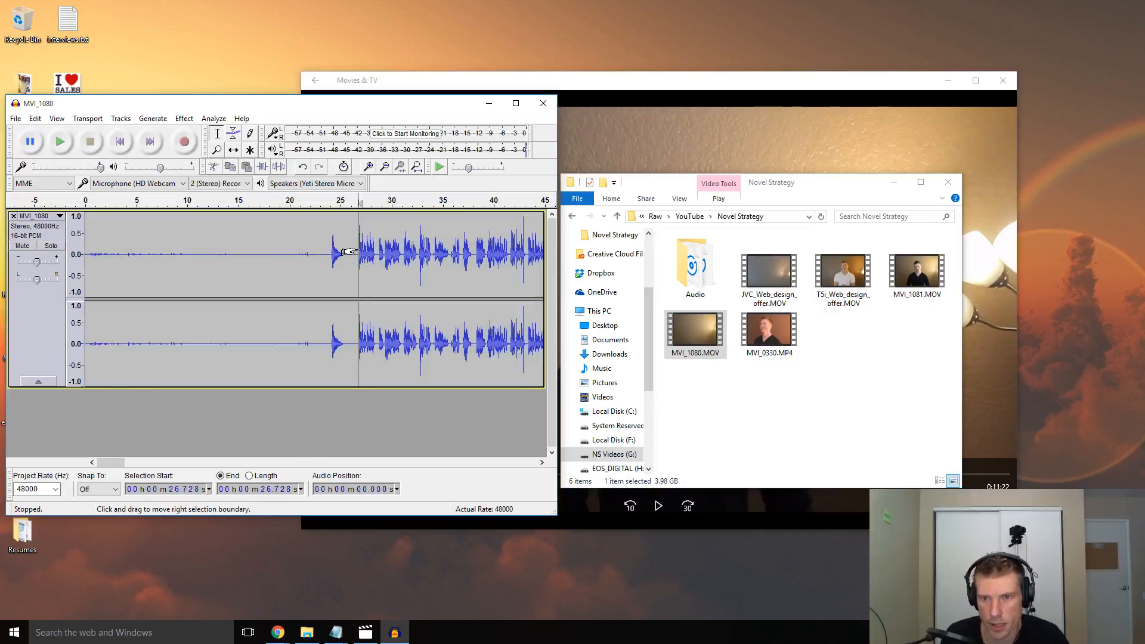
{"action": "key", "text": "space"}
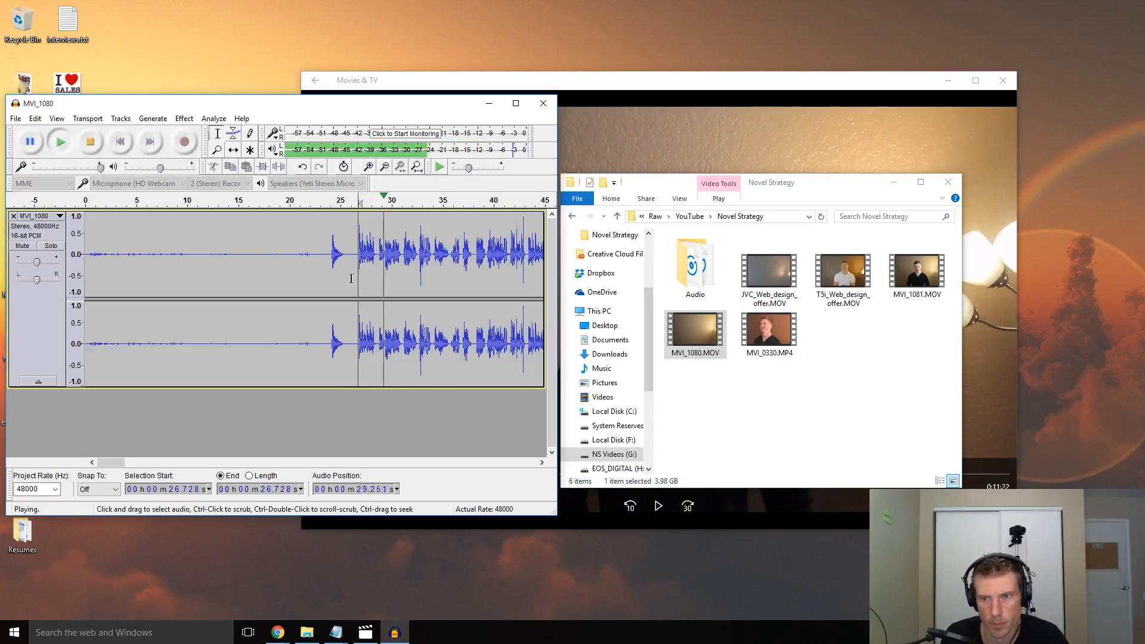
{"action": "key", "text": "space"}
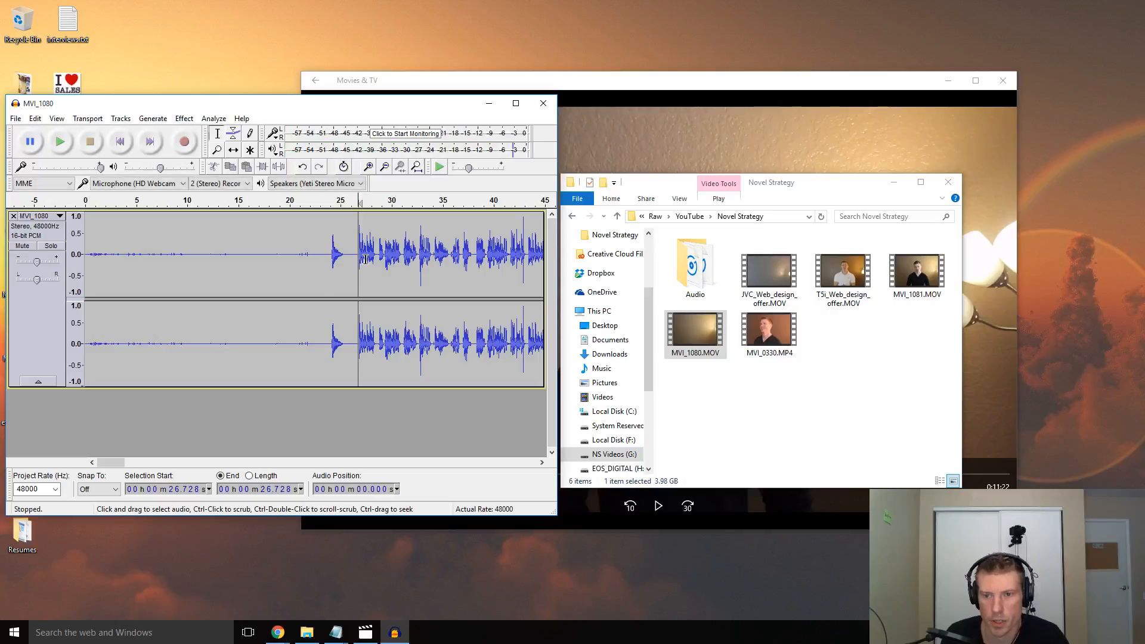
{"action": "left_click", "coordinate": [366, 255]}
{"action": "key", "text": "space"}
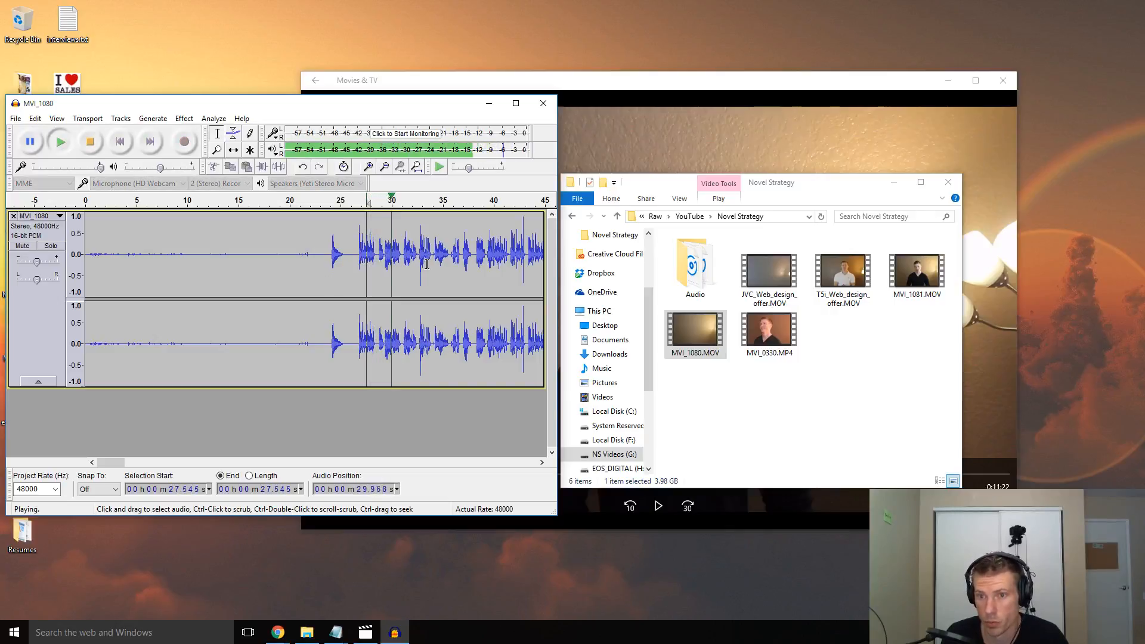
{"action": "key", "text": "space"}
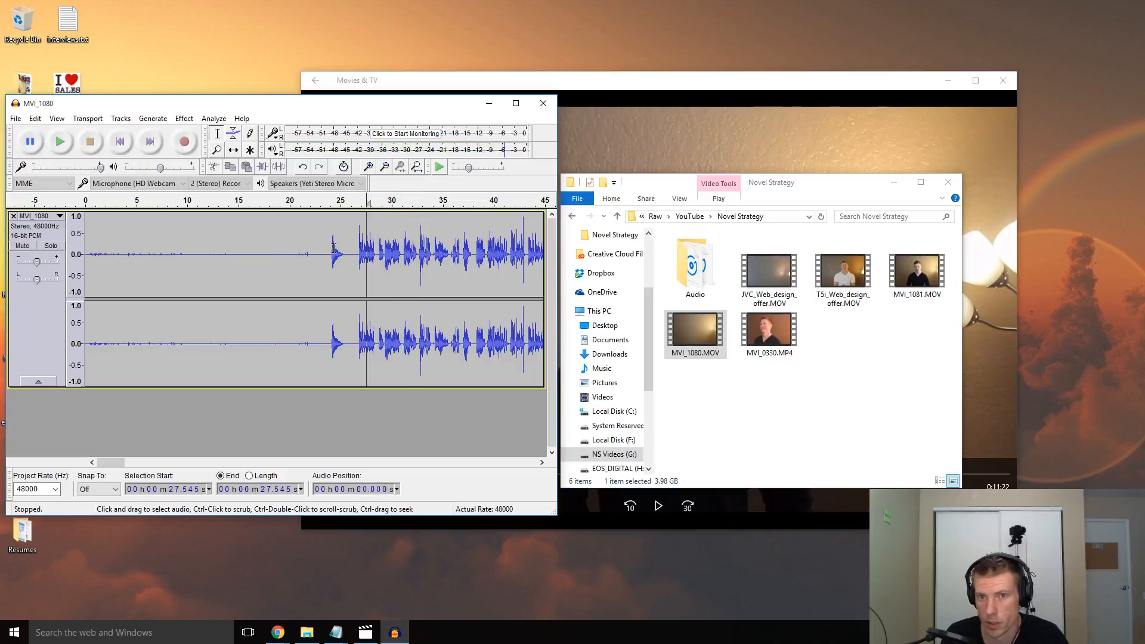
Compress the whole track with threshold -12 dB, noise floor -40 dB, ratio 2:1, attack 0.20 secs, release 1.0 secs and make-up gain for 0 dB
{"action": "left_click", "coordinate": [36, 338]}
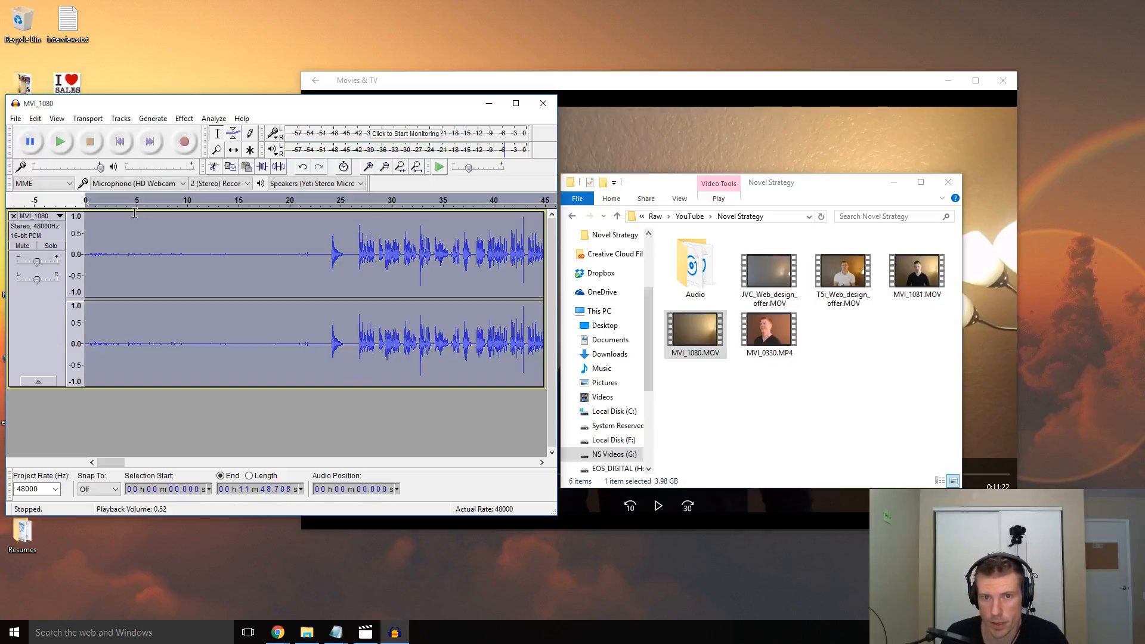
{"action": "left_click", "coordinate": [184, 118]}
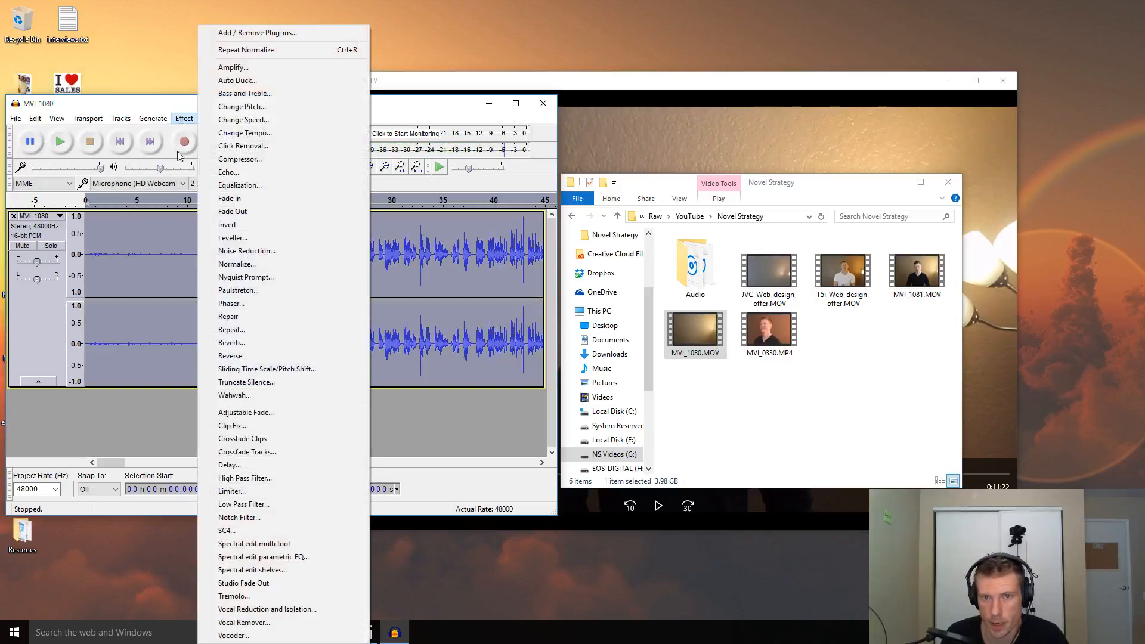
{"action": "left_click", "coordinate": [246, 159]}
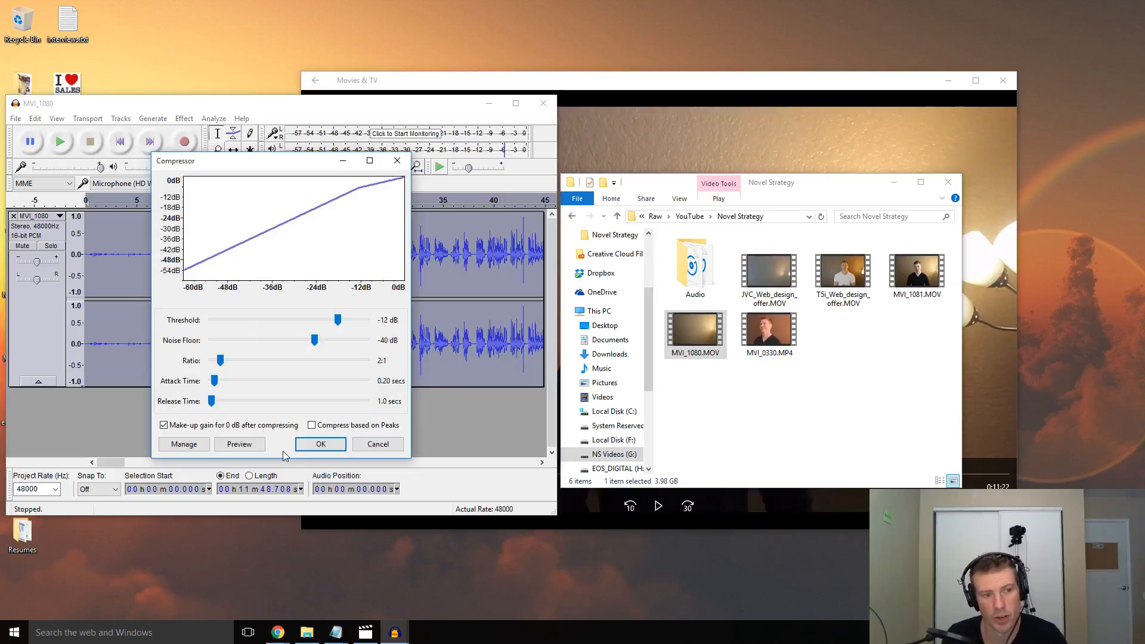
{"action": "left_click", "coordinate": [315, 445]}
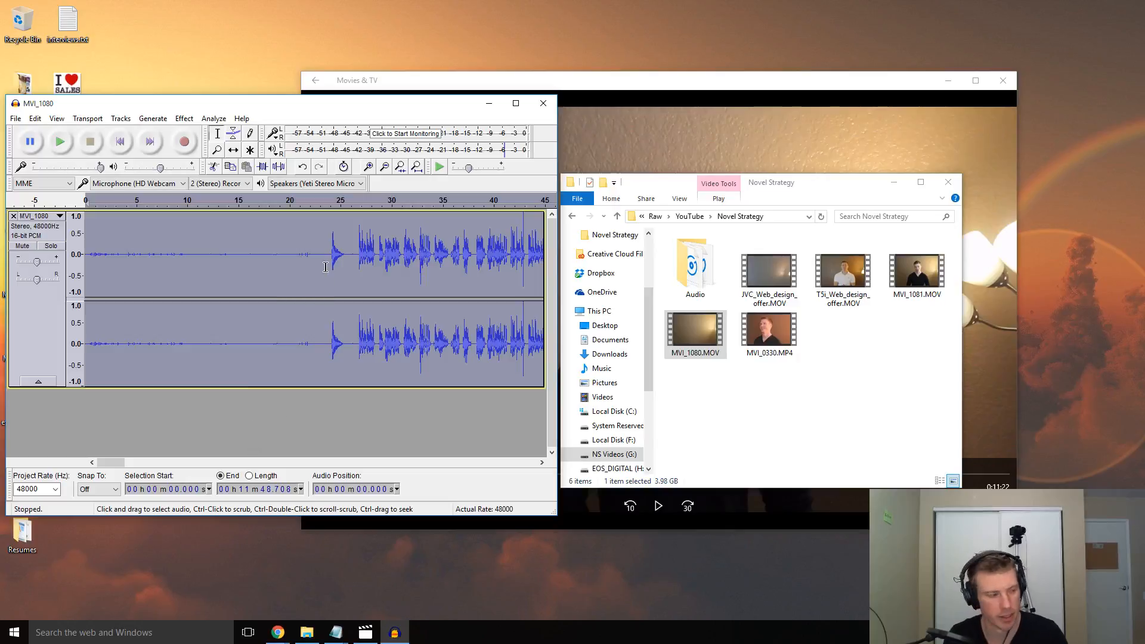
Play the compressed speech from about 26.9 seconds to check how it sounds
{"action": "left_click", "coordinate": [326, 226]}
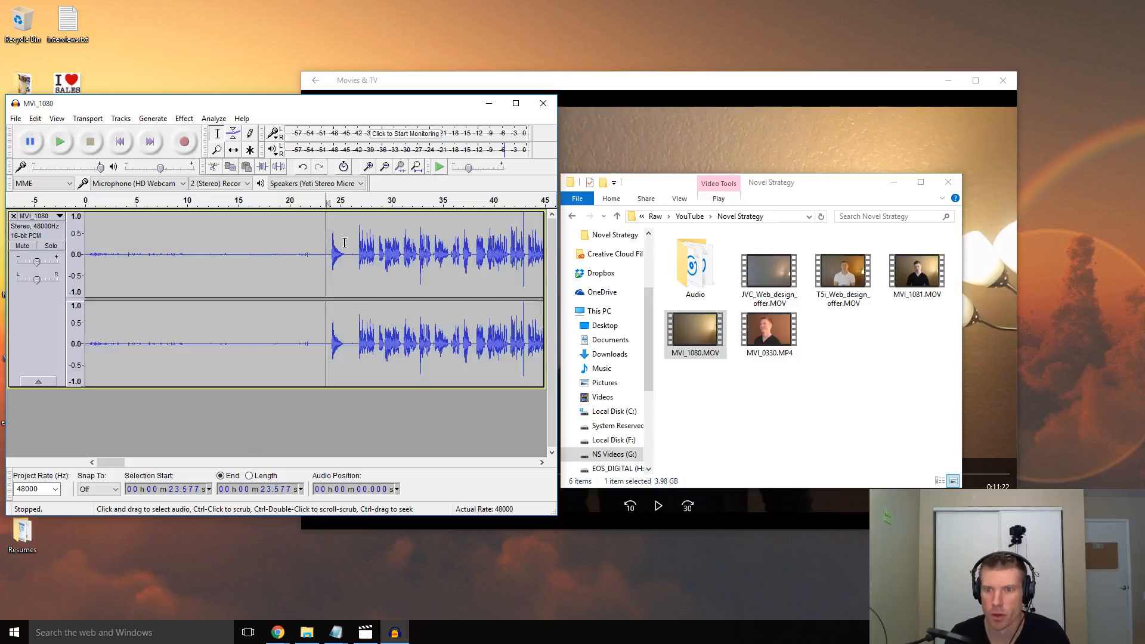
{"action": "left_click", "coordinate": [360, 241]}
{"action": "key", "text": "space"}
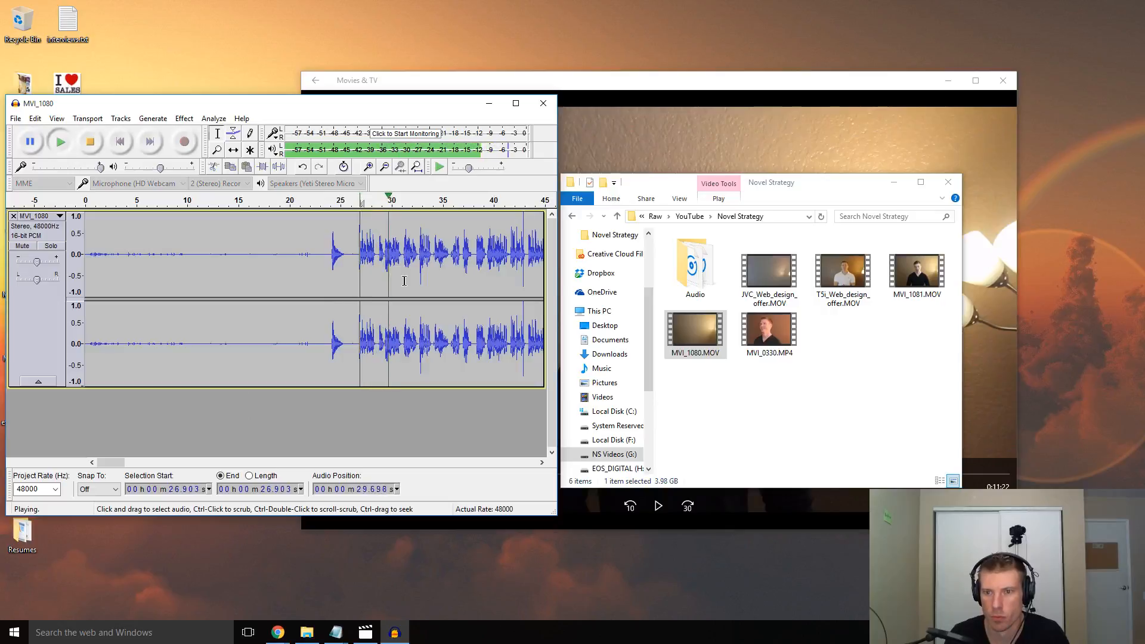
{"action": "key", "text": "space"}
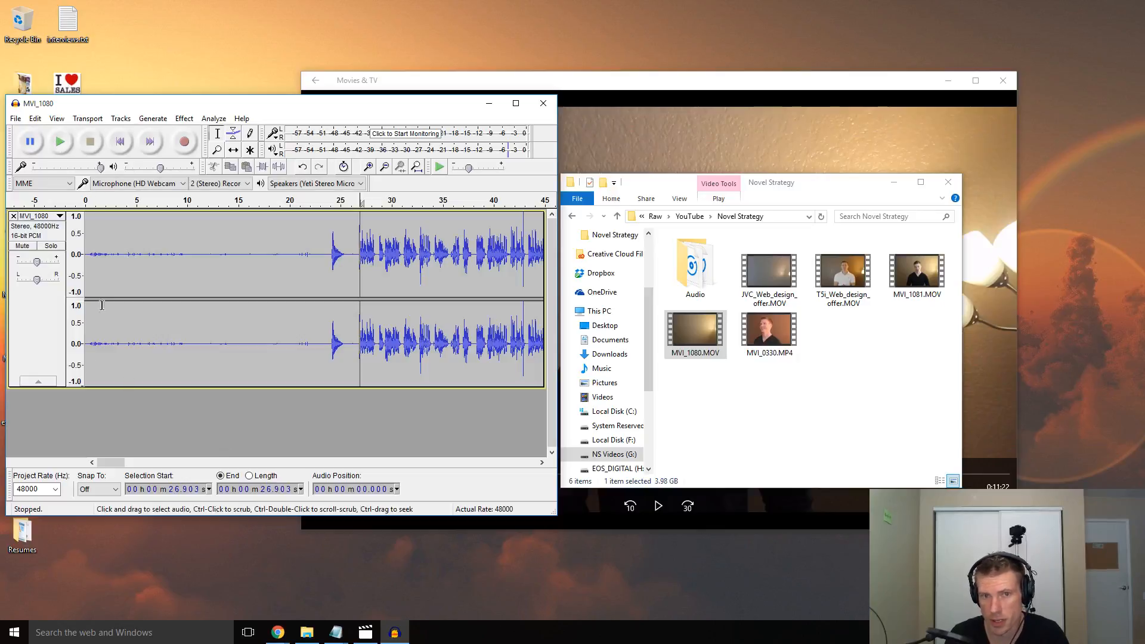
Export the audio to the Audio folder as MVI_1080.wav in WAV (Microsoft) signed 16-bit PCM, filling in the artist's name in the metadata
{"action": "left_click", "coordinate": [16, 119]}
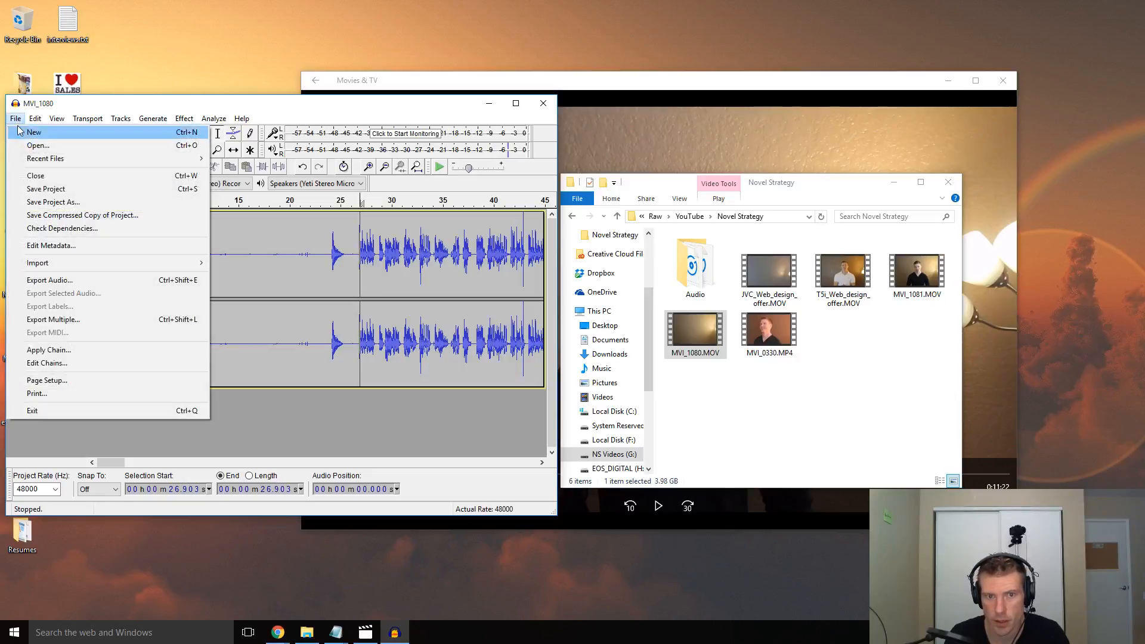
{"action": "left_click", "coordinate": [86, 279]}
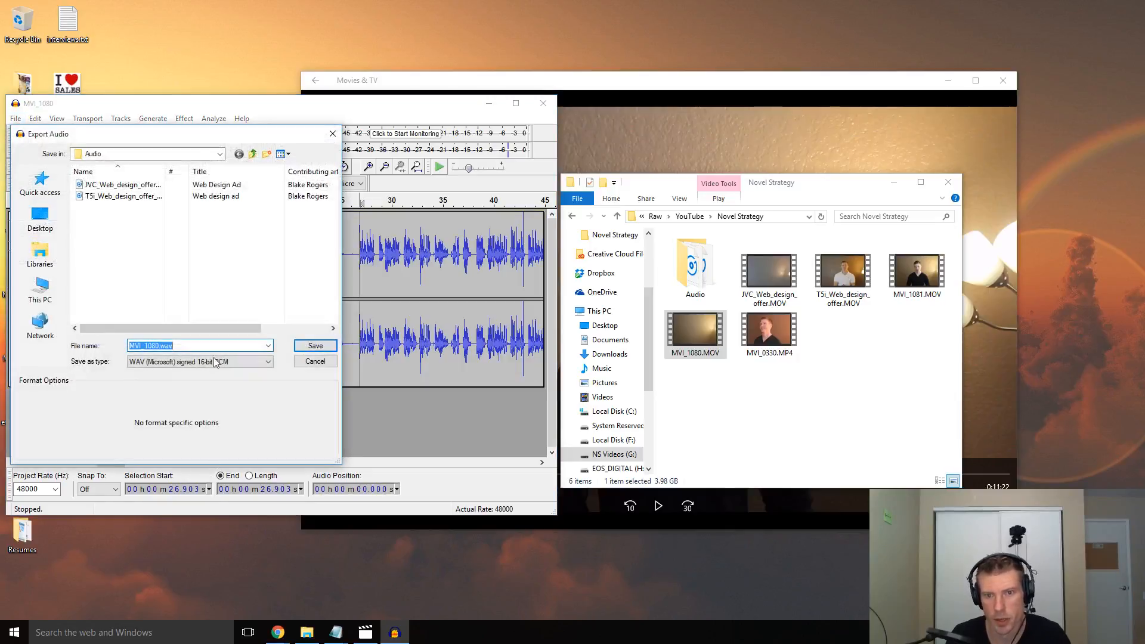
{"action": "left_click", "coordinate": [178, 345]}
{"action": "left_click", "coordinate": [245, 364]}
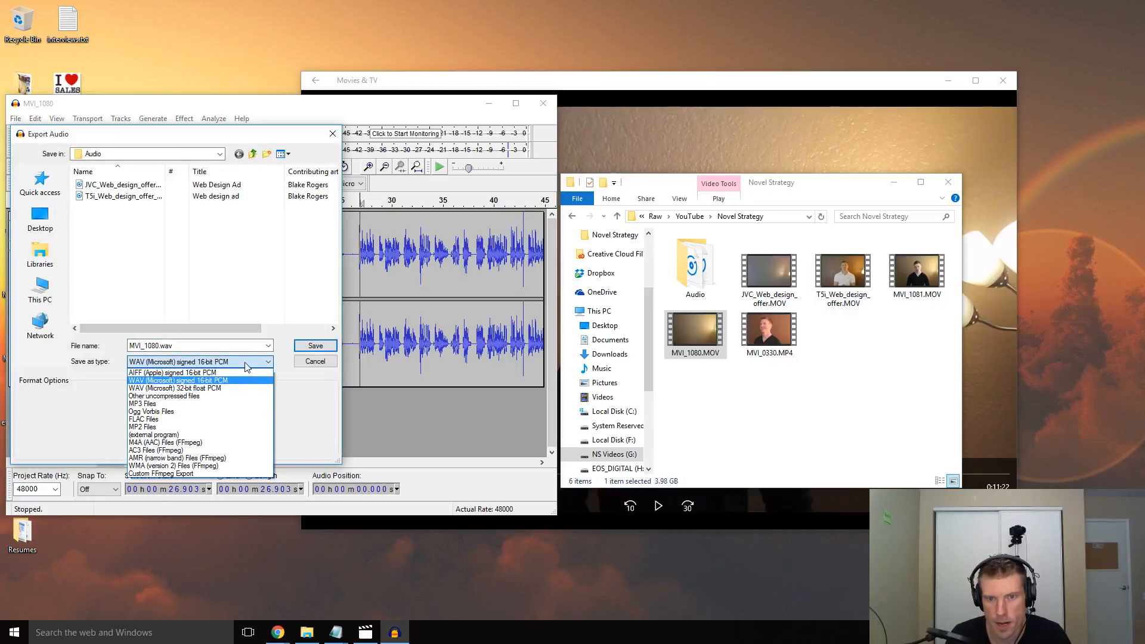
{"action": "left_click", "coordinate": [245, 363]}
{"action": "left_click", "coordinate": [315, 346]}
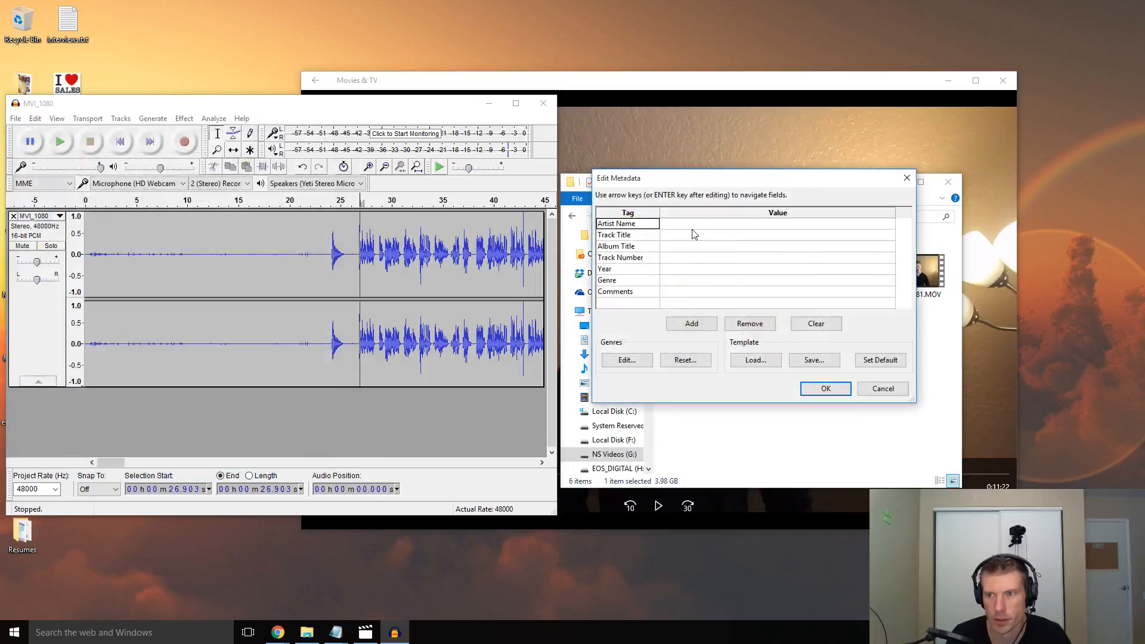
{"action": "left_click", "coordinate": [694, 226]}
{"action": "type", "text": "Blake Rogers"}
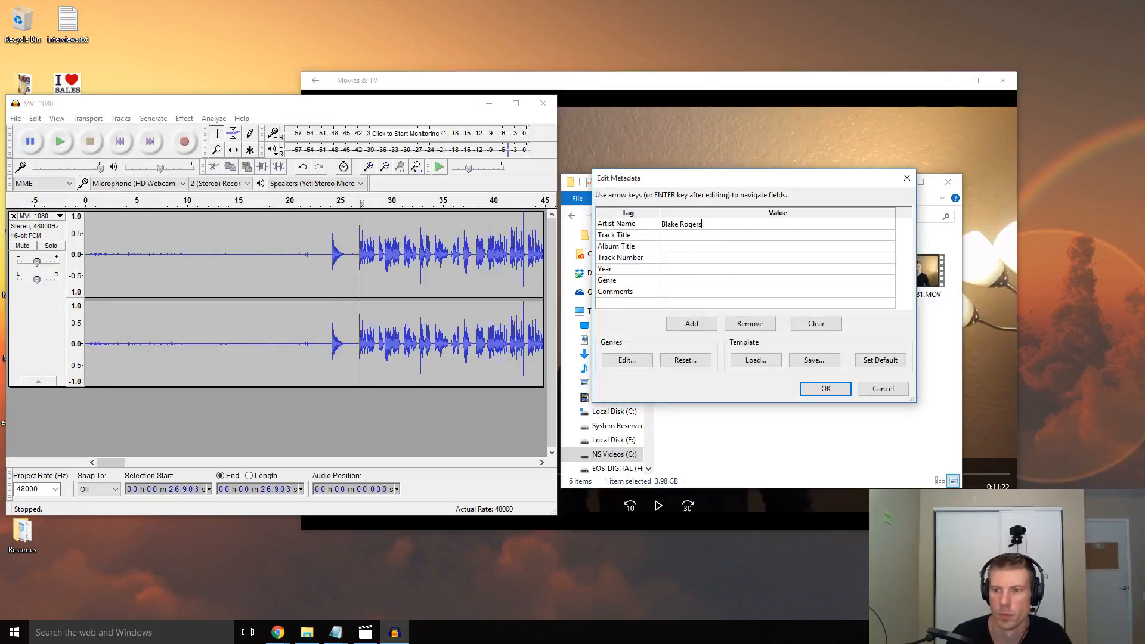
{"action": "left_click", "coordinate": [820, 392]}
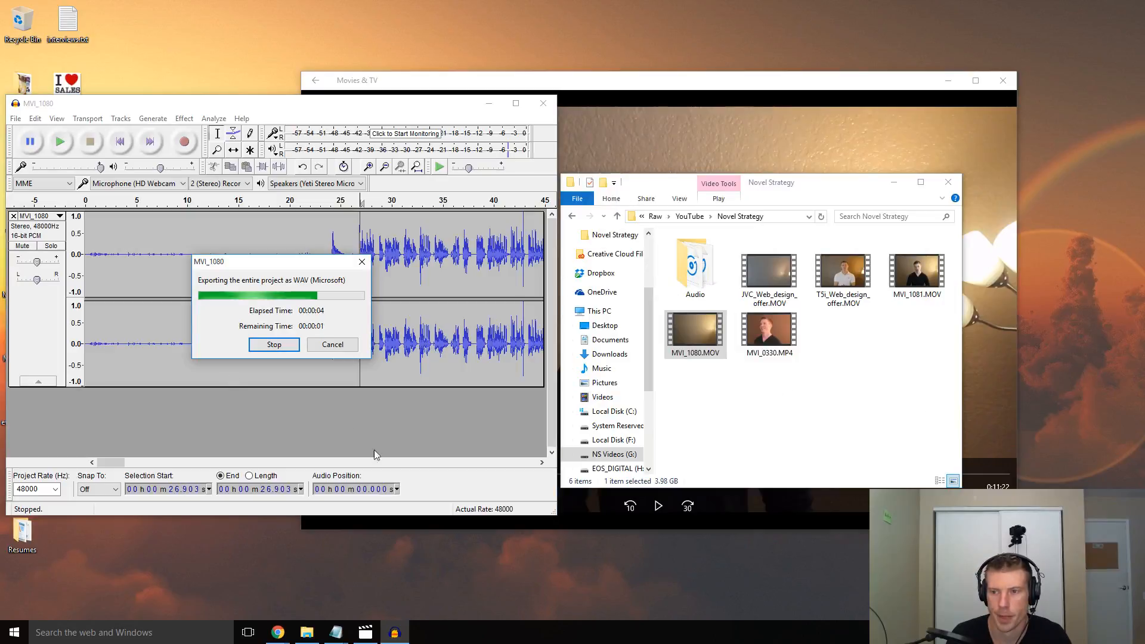
In File Explorer, locate the exported MVI_1080.wav in the Audio folder and return to the Novel Strategy folder
{"action": "left_click", "coordinate": [698, 355]}
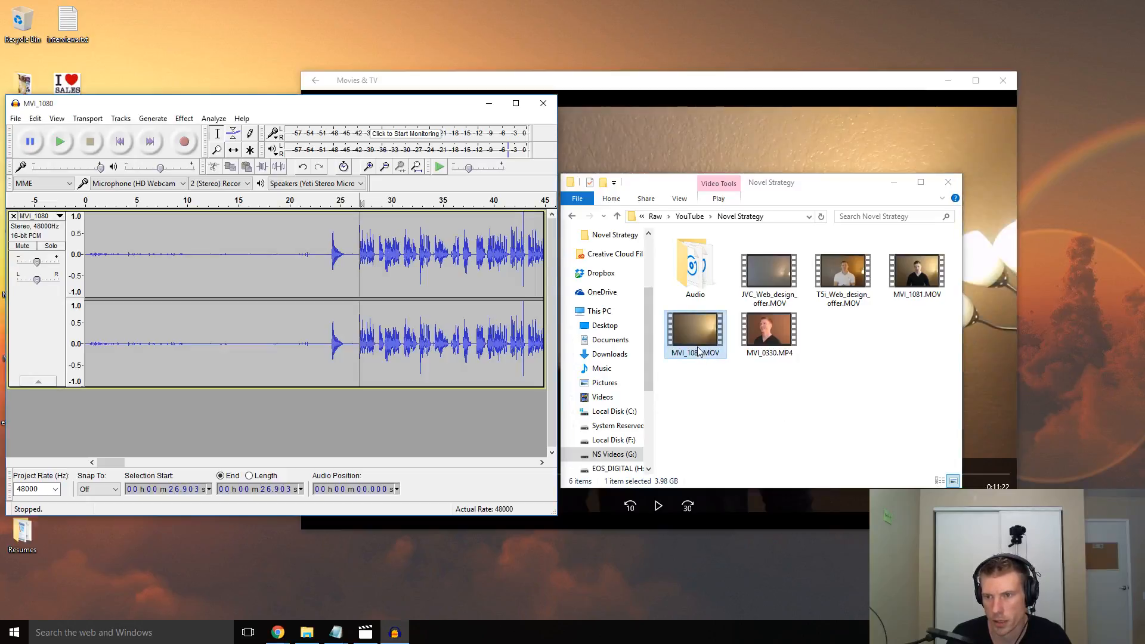
{"action": "double_click", "coordinate": [695, 271]}
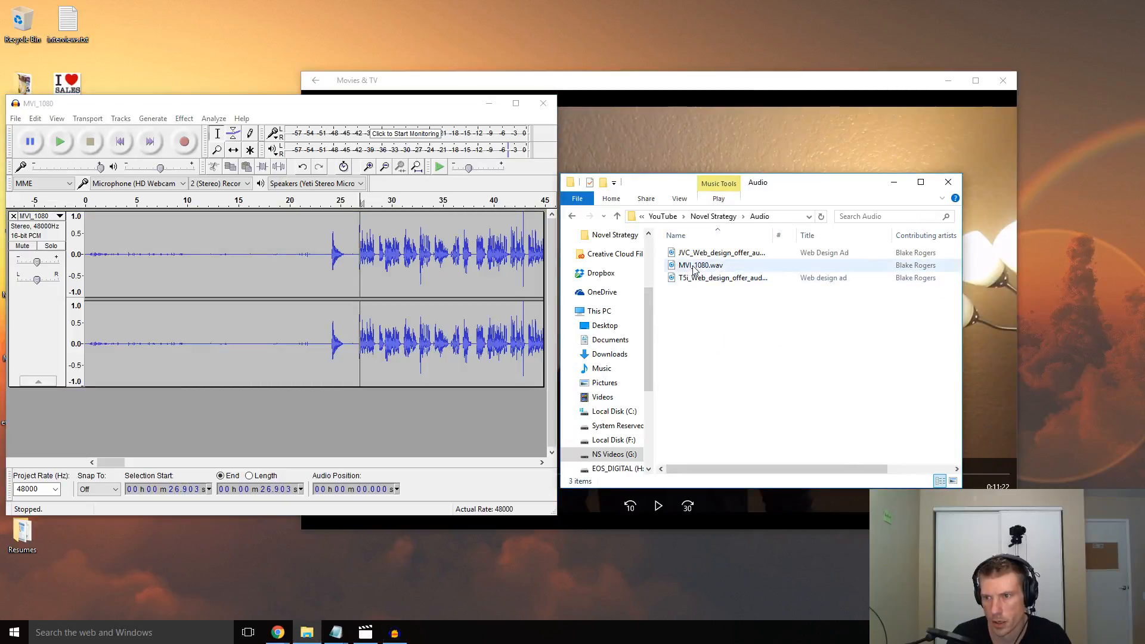
{"action": "left_click", "coordinate": [694, 270]}
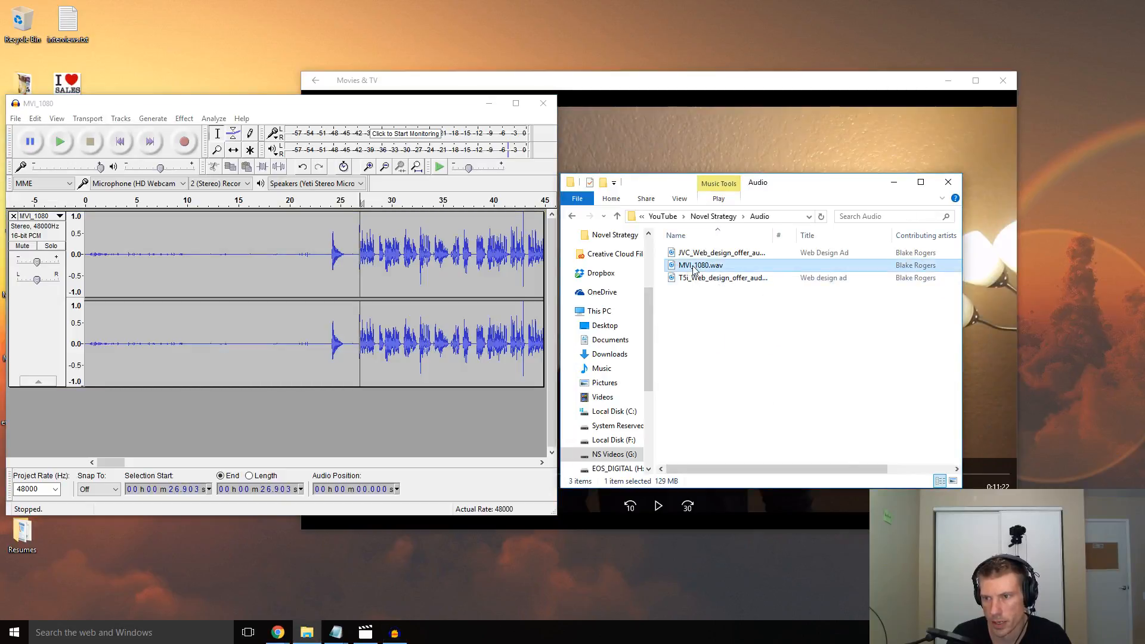
{"action": "left_click", "coordinate": [699, 327]}
{"action": "left_click", "coordinate": [375, 294]}
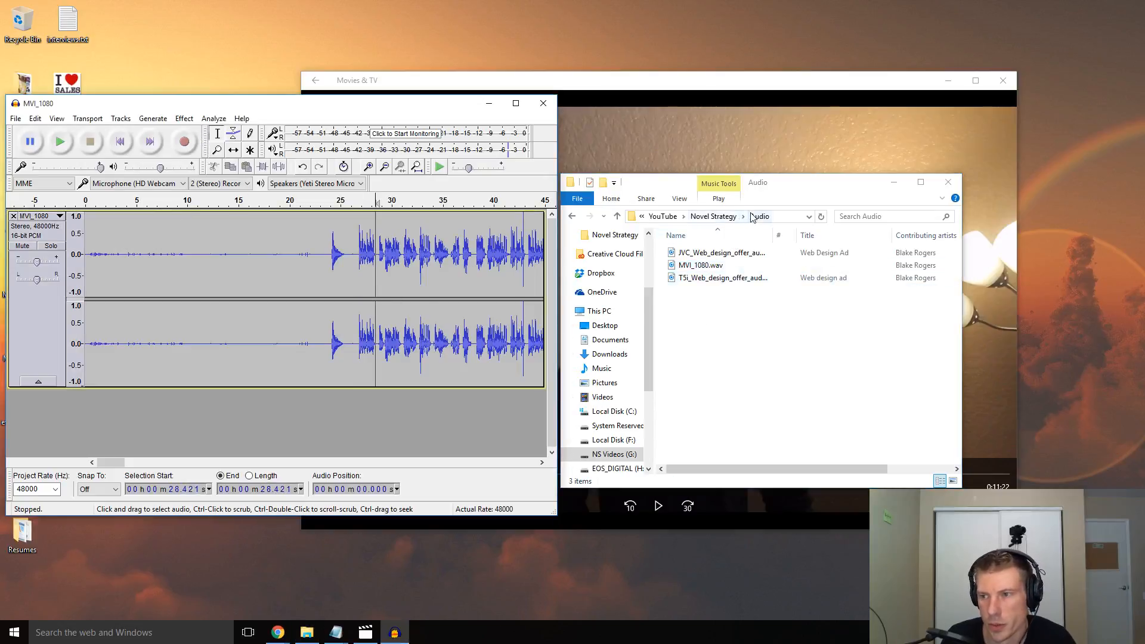
{"action": "left_click", "coordinate": [714, 216]}
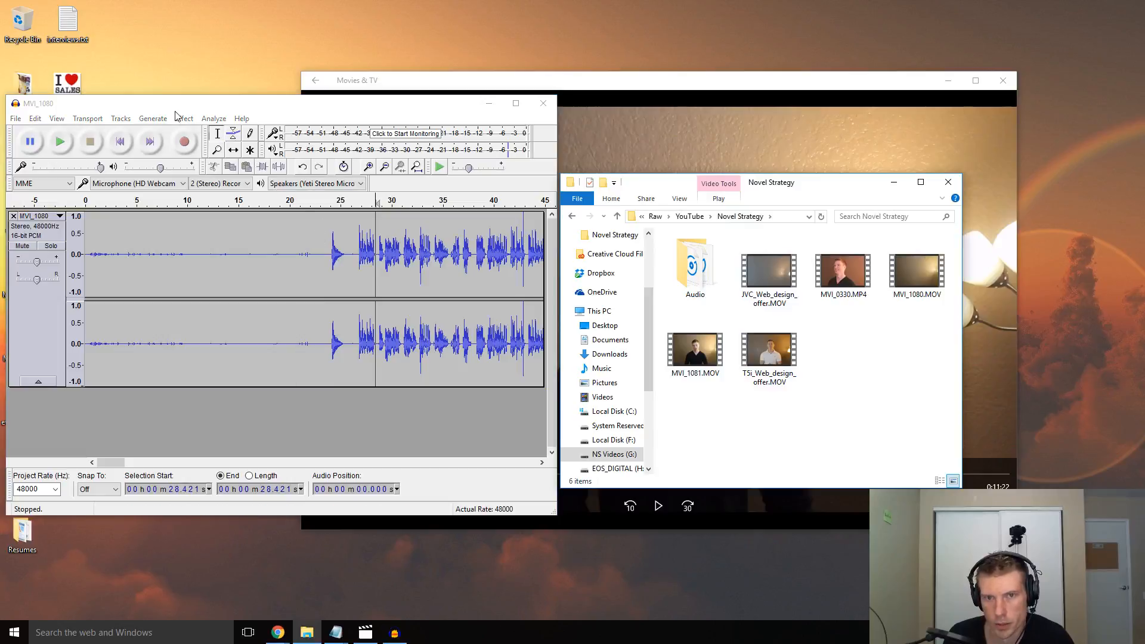
Select the quiet section from about 5.3 to 16.0 seconds and capture it as the noise profile for Noise Reduction
{"action": "left_click", "coordinate": [45, 324]}
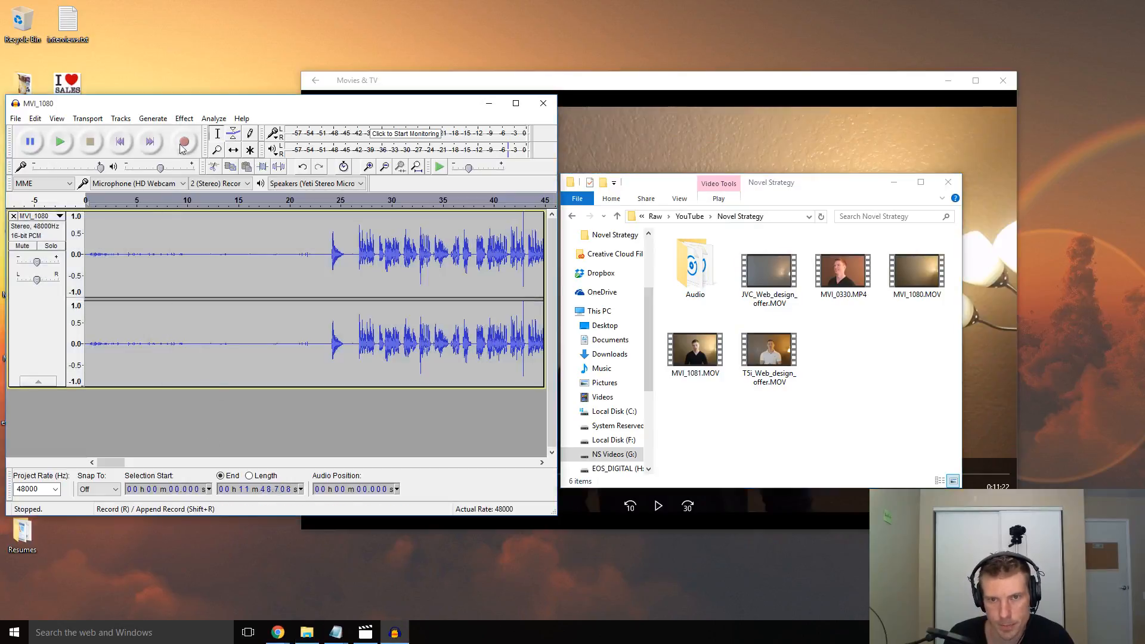
{"action": "left_click", "coordinate": [45, 335]}
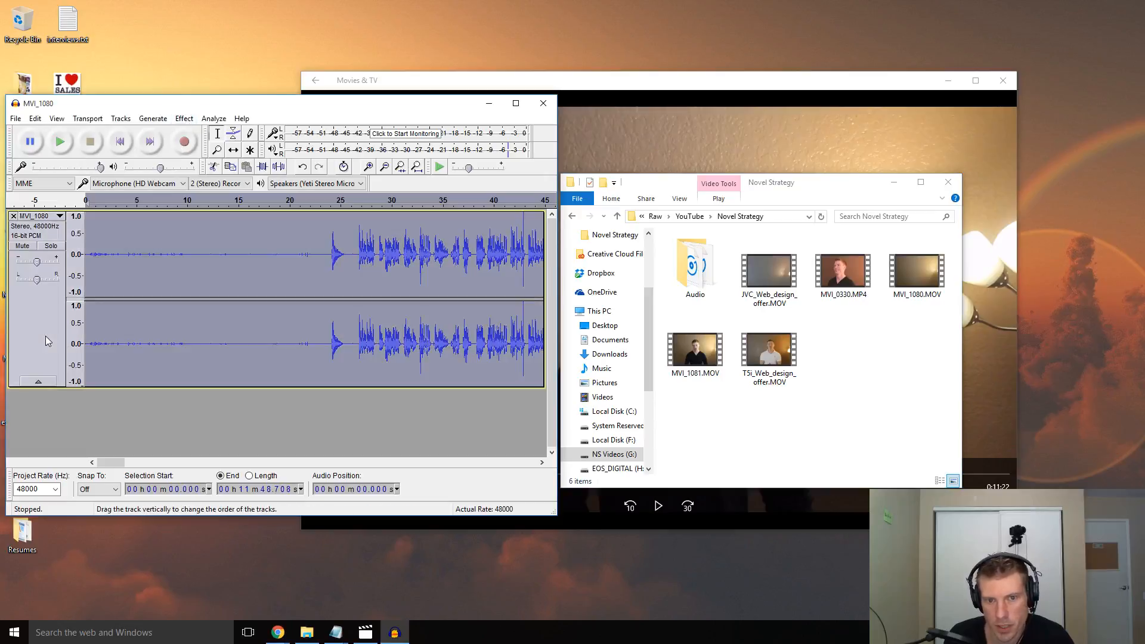
{"action": "left_click", "coordinate": [177, 445]}
{"action": "left_click_drag", "start_coordinate": [139, 339], "coordinate": [248, 339]}
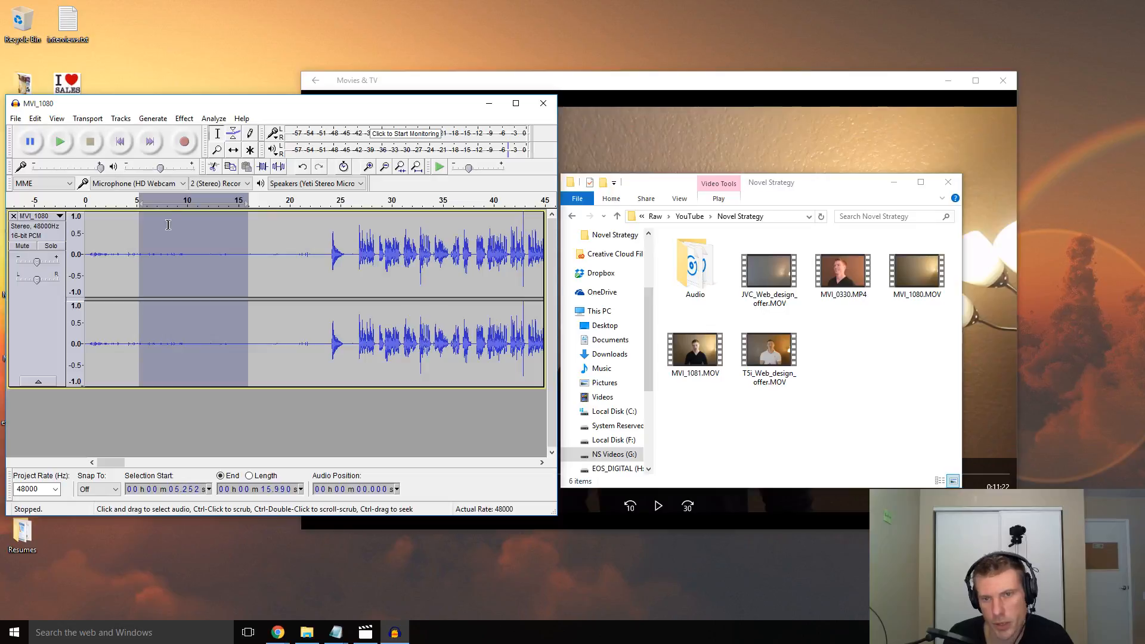
{"action": "left_click", "coordinate": [184, 118]}
{"action": "mouse_move", "coordinate": [153, 118]}
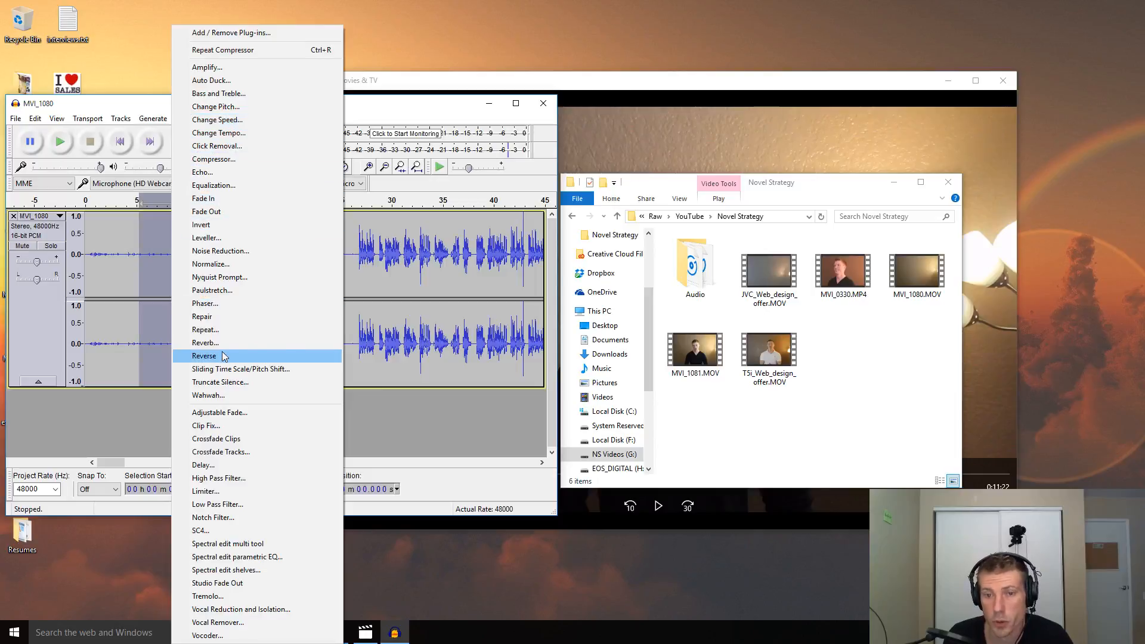
{"action": "left_click", "coordinate": [253, 251]}
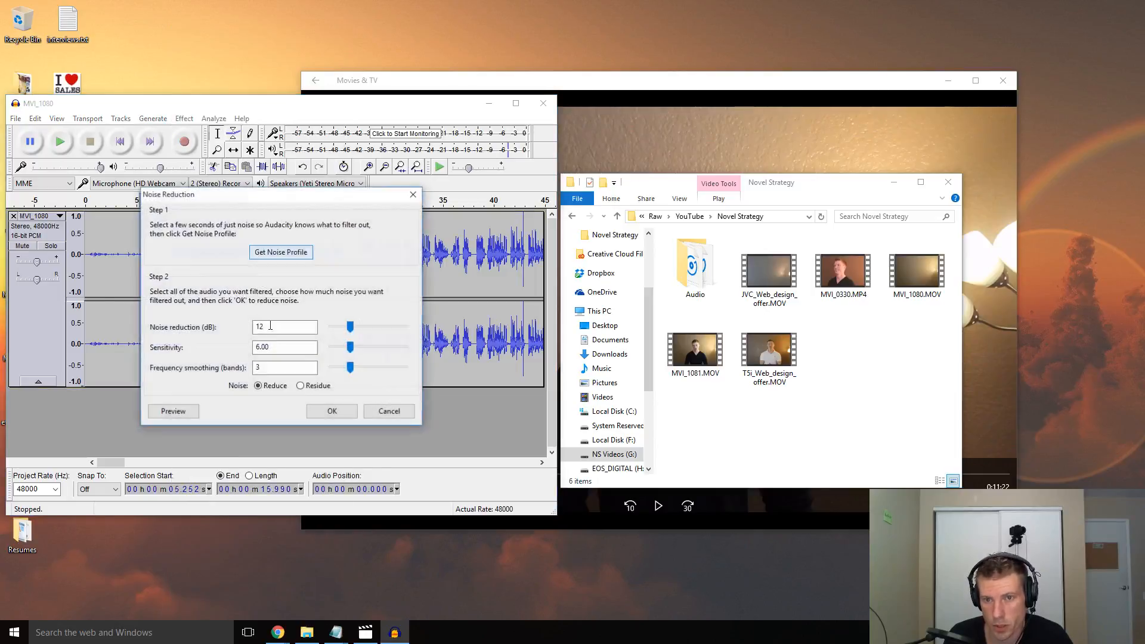
{"action": "left_click", "coordinate": [286, 253]}
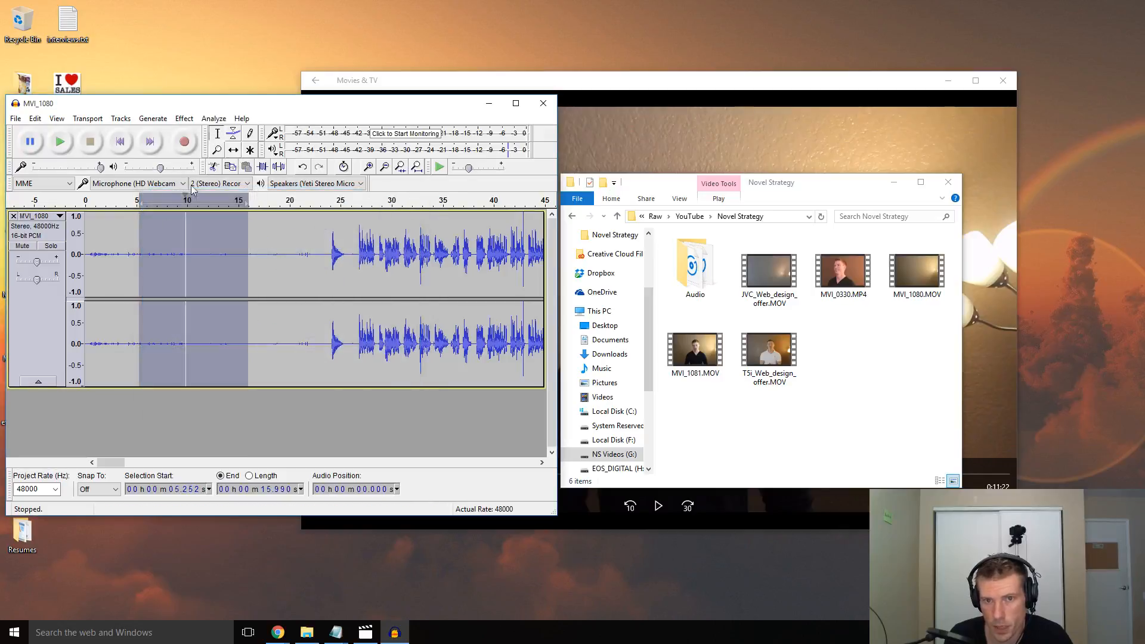
Select the whole track and review the Treble Boost and Bass Boost curves in Equalization without applying them
{"action": "left_click", "coordinate": [30, 321]}
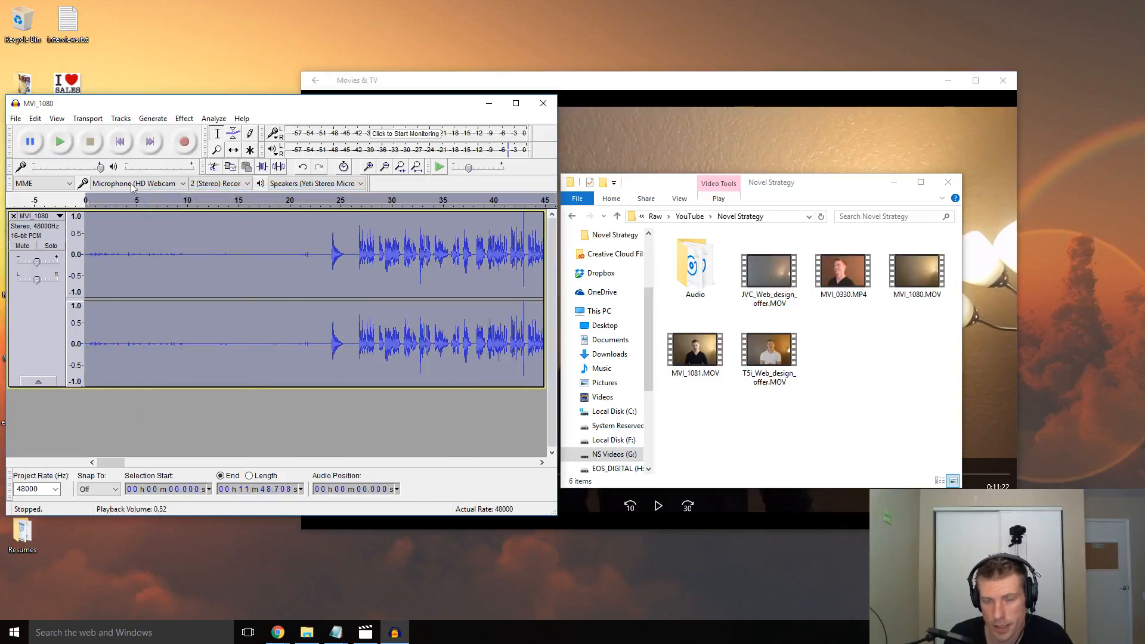
{"action": "left_click", "coordinate": [184, 119]}
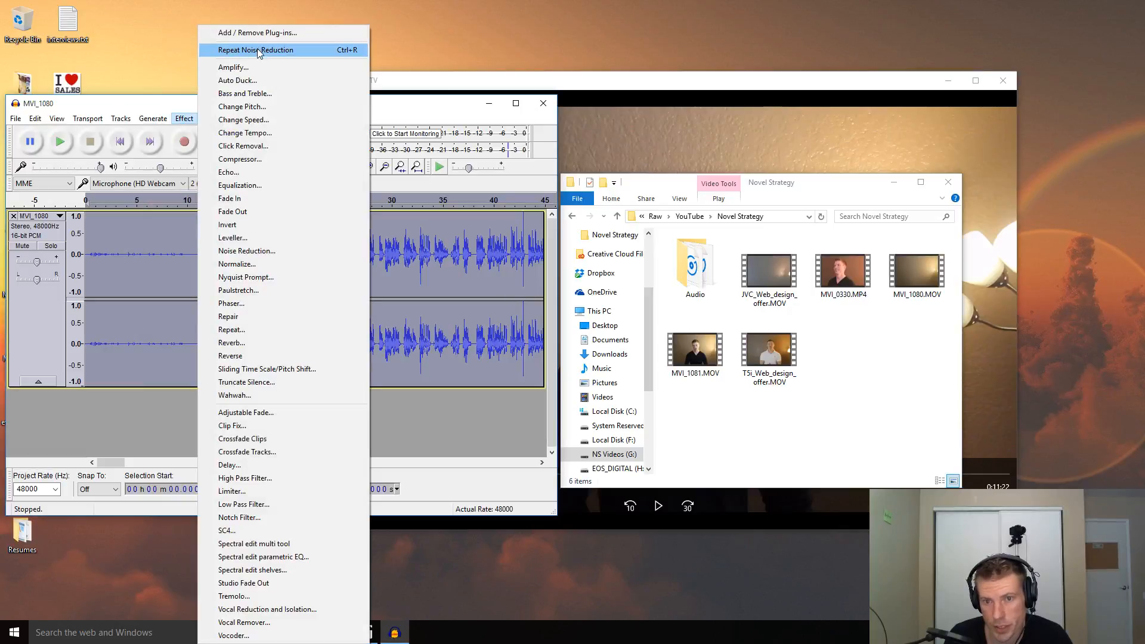
{"action": "left_click", "coordinate": [160, 425]}
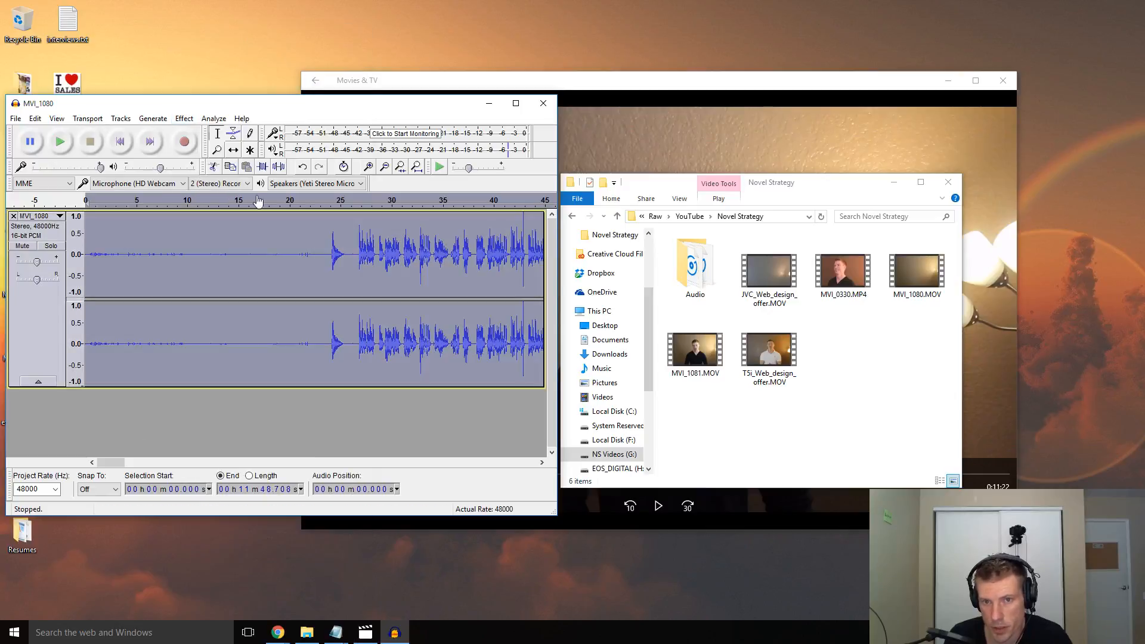
{"action": "left_click", "coordinate": [189, 119]}
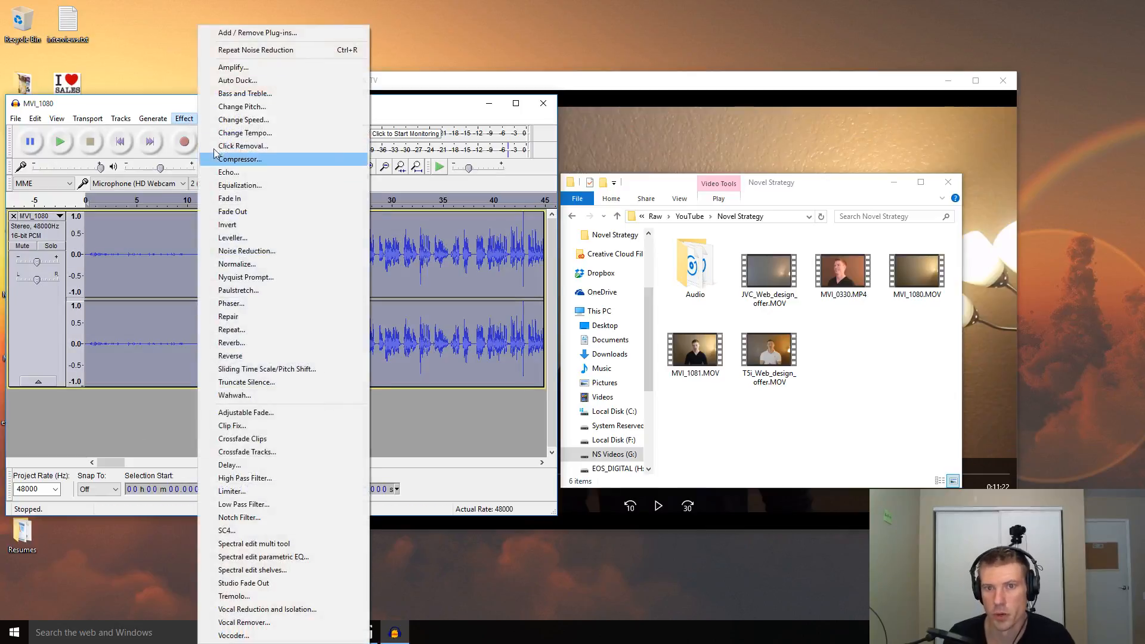
{"action": "left_click", "coordinate": [259, 188]}
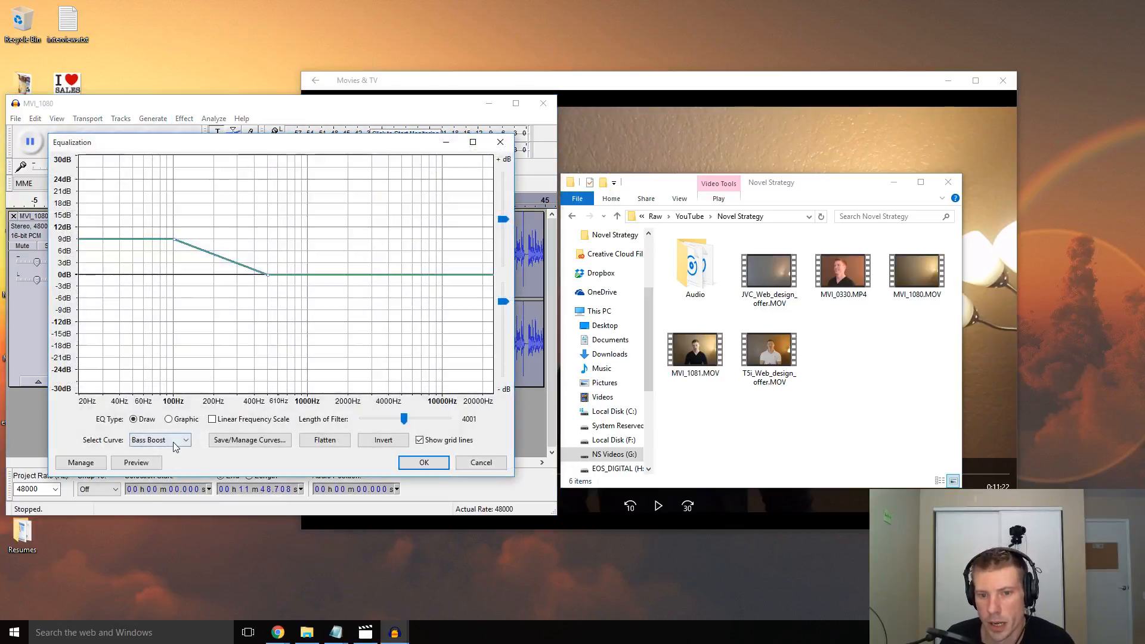
{"action": "left_click", "coordinate": [182, 441]}
{"action": "left_click", "coordinate": [159, 516]}
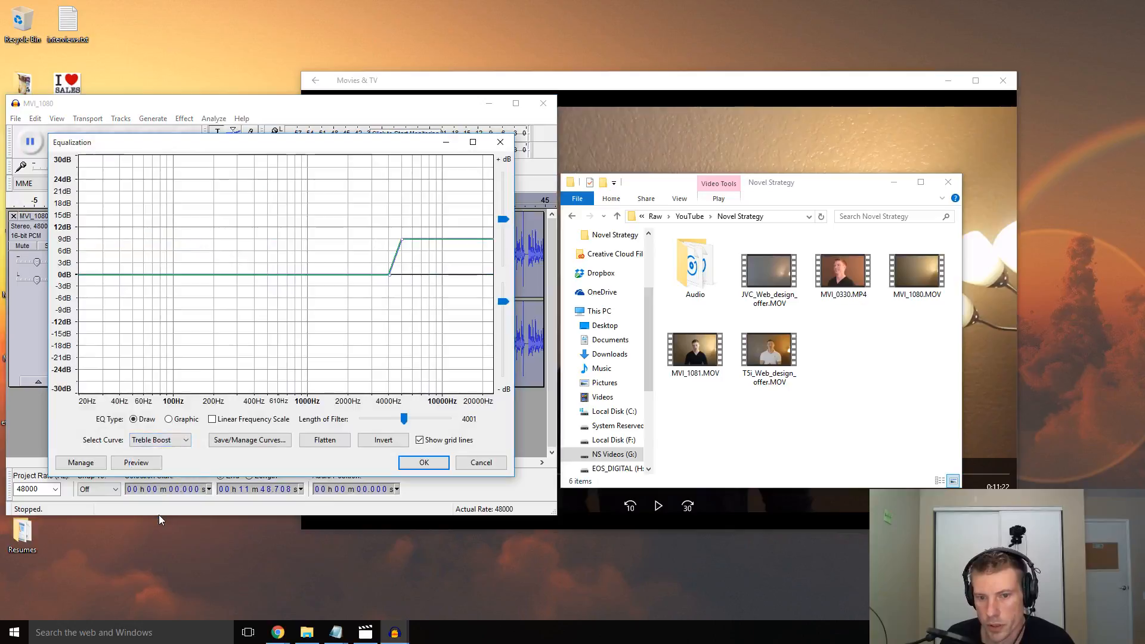
{"action": "left_click", "coordinate": [433, 464]}
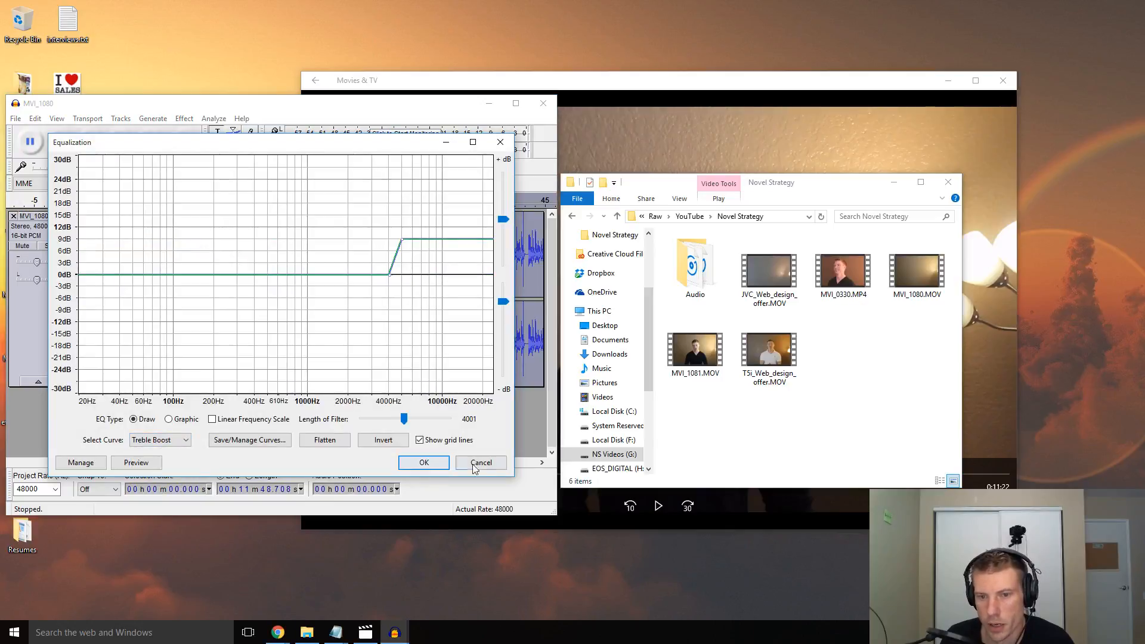
{"action": "left_click", "coordinate": [184, 118]}
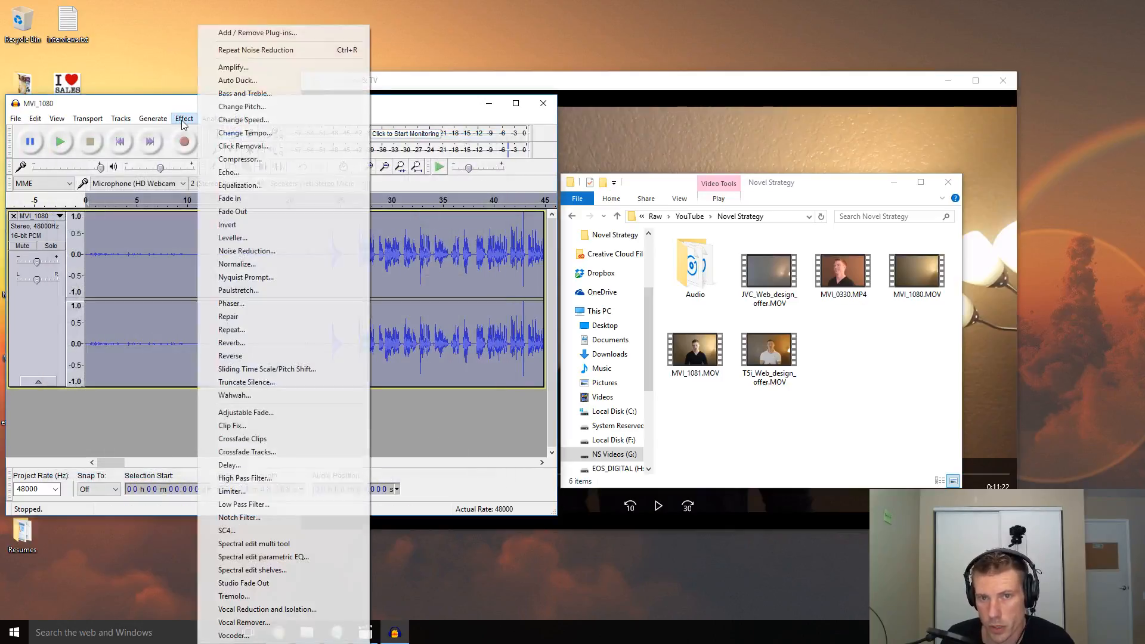
{"action": "left_click", "coordinate": [295, 185]}
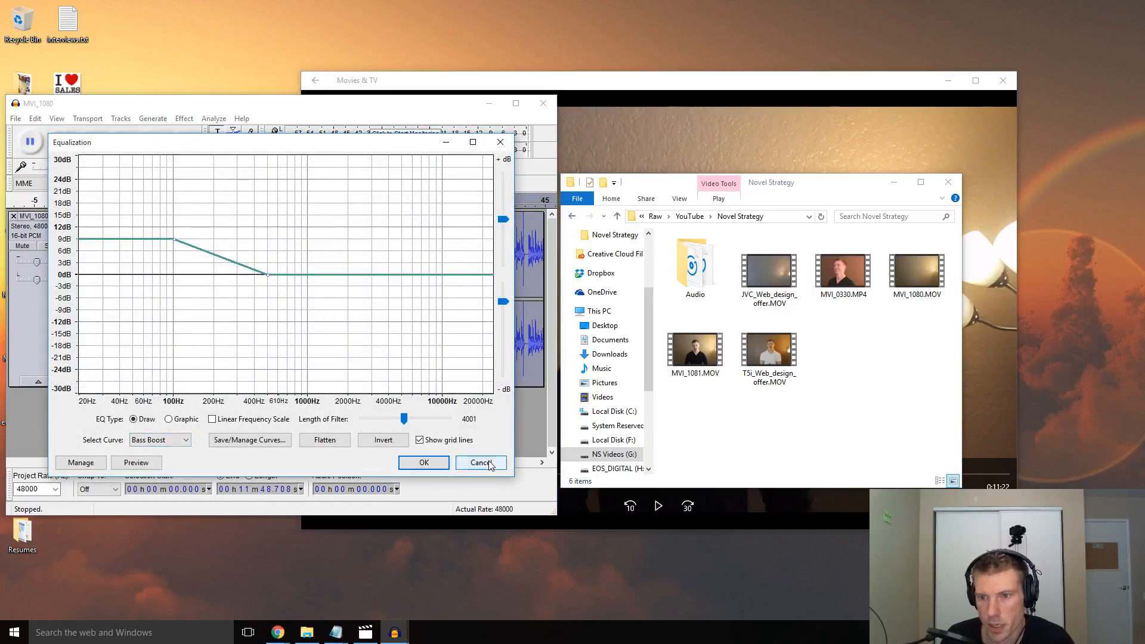
{"action": "left_click", "coordinate": [424, 462]}
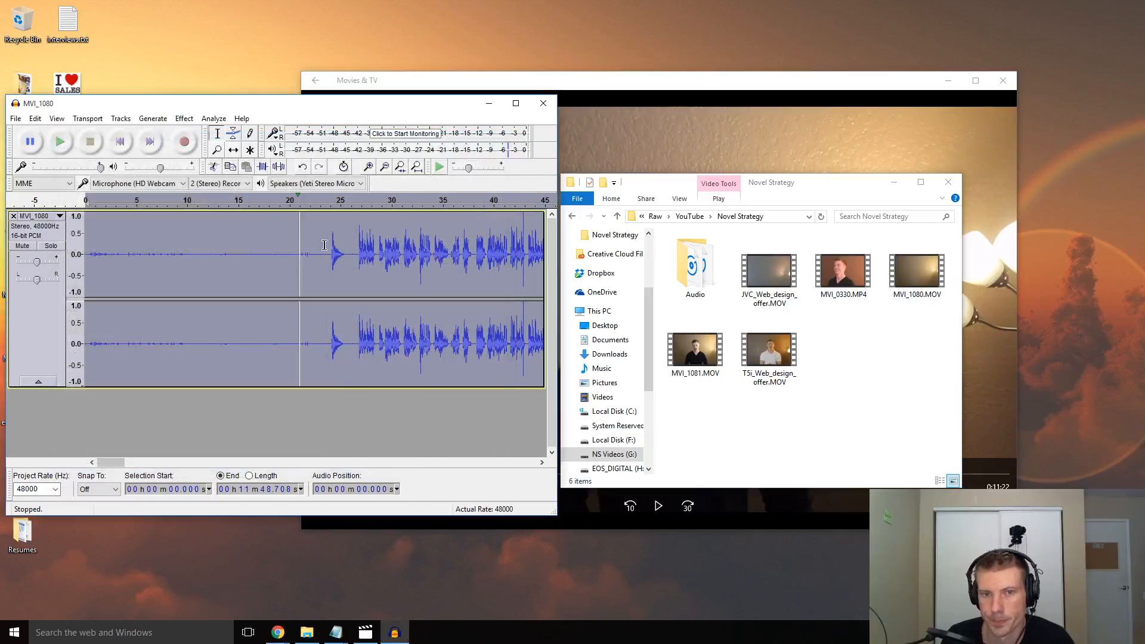
Review the settings of the Normalize and Compressor effects without applying either one
{"action": "left_click", "coordinate": [184, 118]}
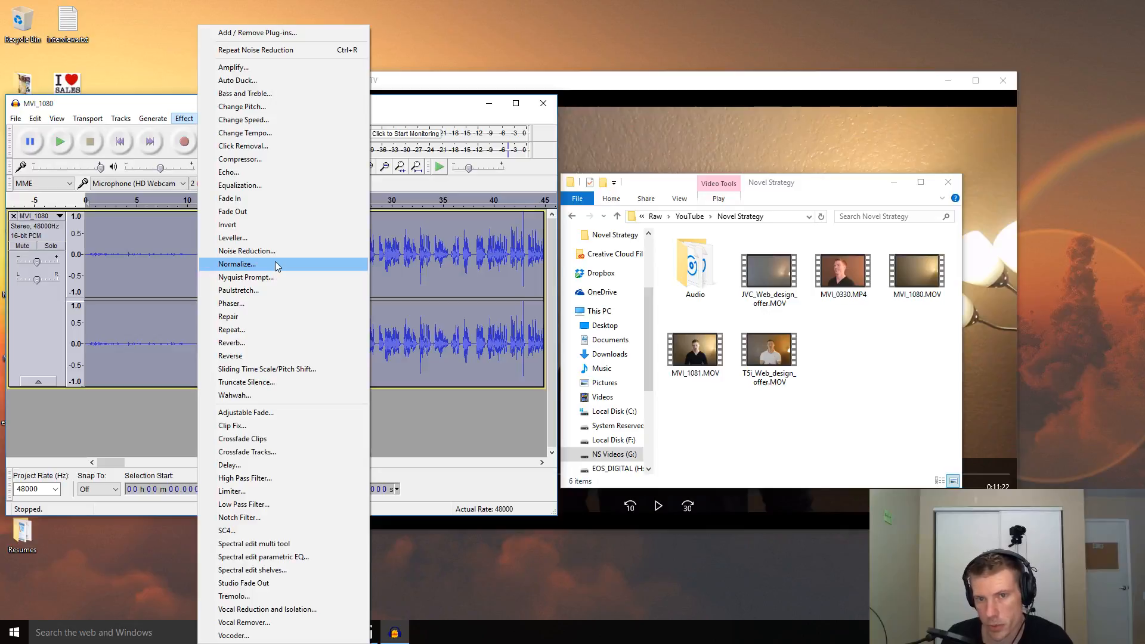
{"action": "left_click", "coordinate": [274, 265]}
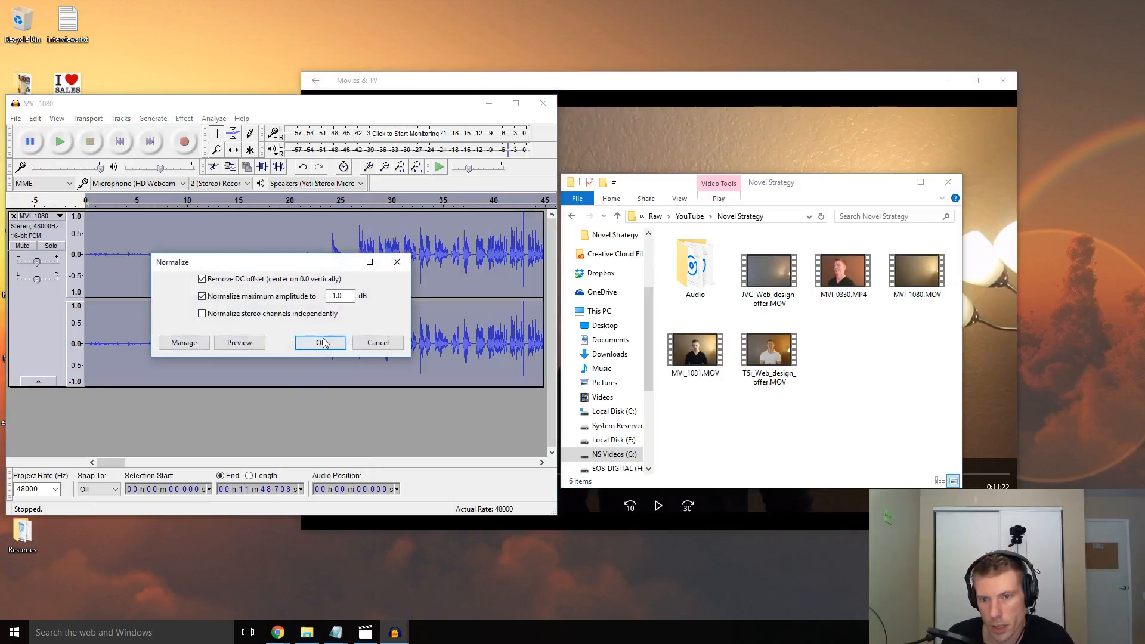
{"action": "left_click", "coordinate": [378, 344]}
{"action": "left_click", "coordinate": [184, 118]}
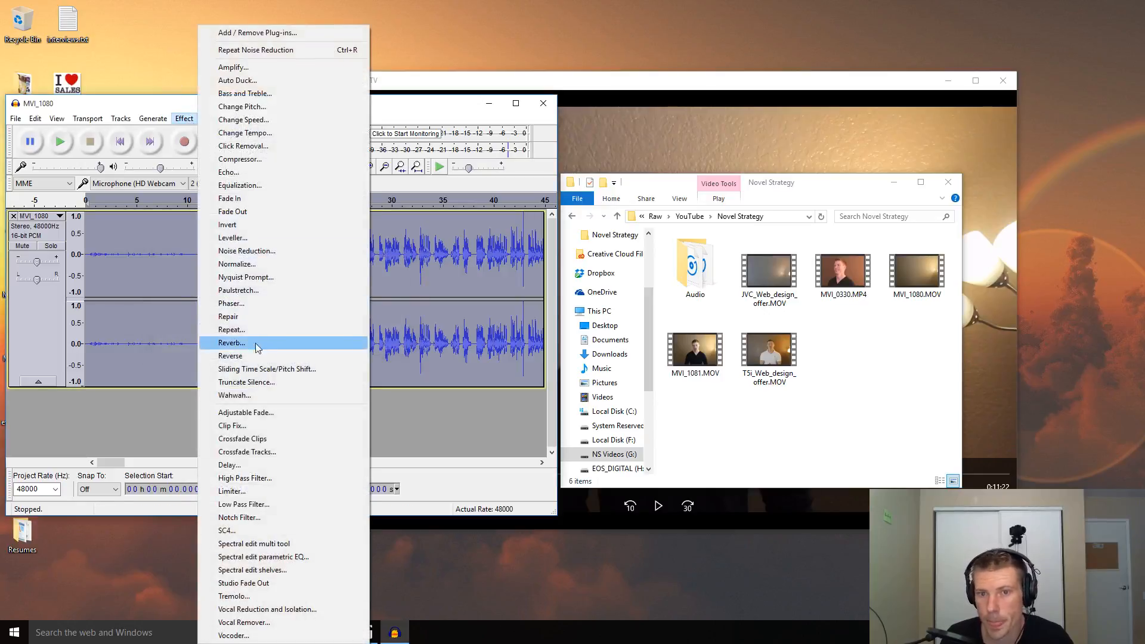
{"action": "left_click", "coordinate": [258, 160]}
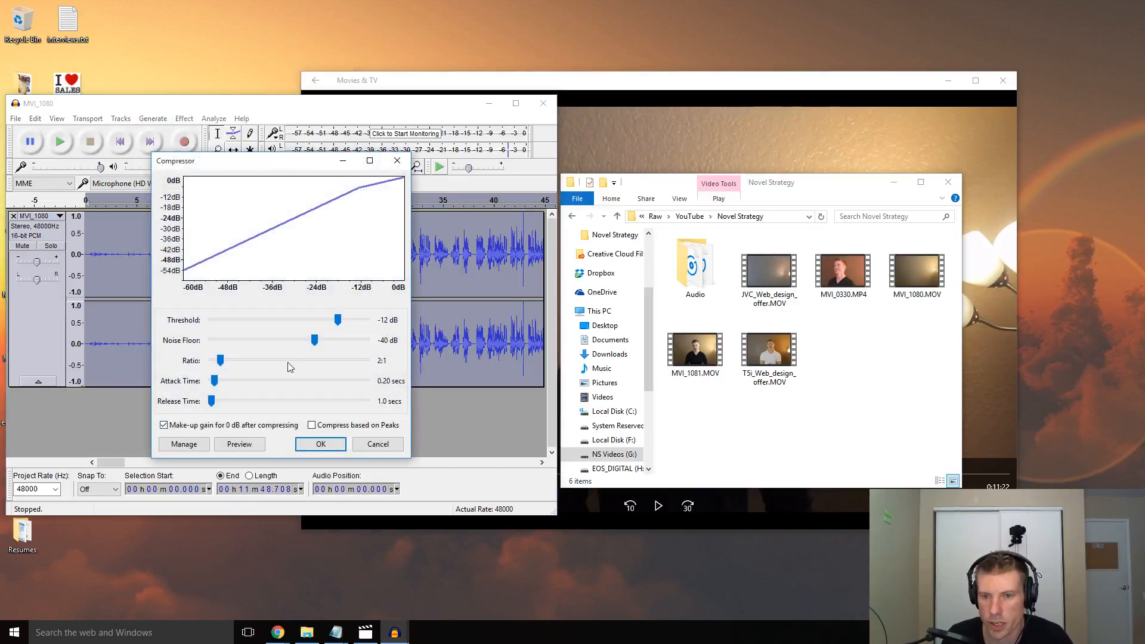
{"action": "left_click", "coordinate": [371, 446]}
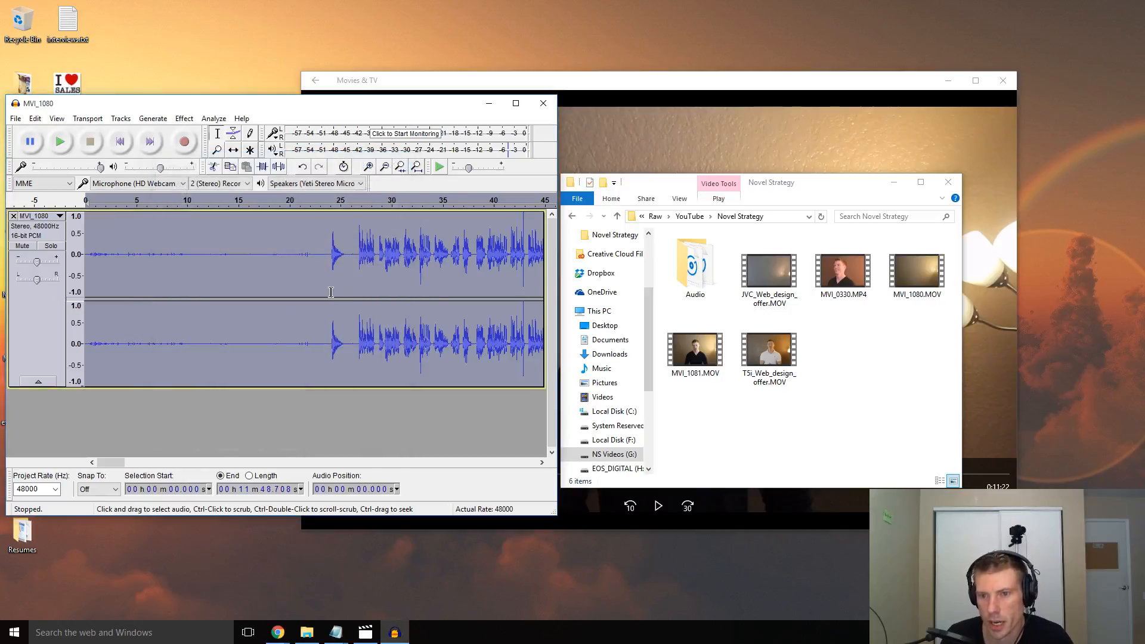
Listen to the processed audio, playing it from about 24.7 seconds and again from about 27.9 seconds
{"action": "left_click", "coordinate": [337, 315]}
{"action": "key", "text": "space"}
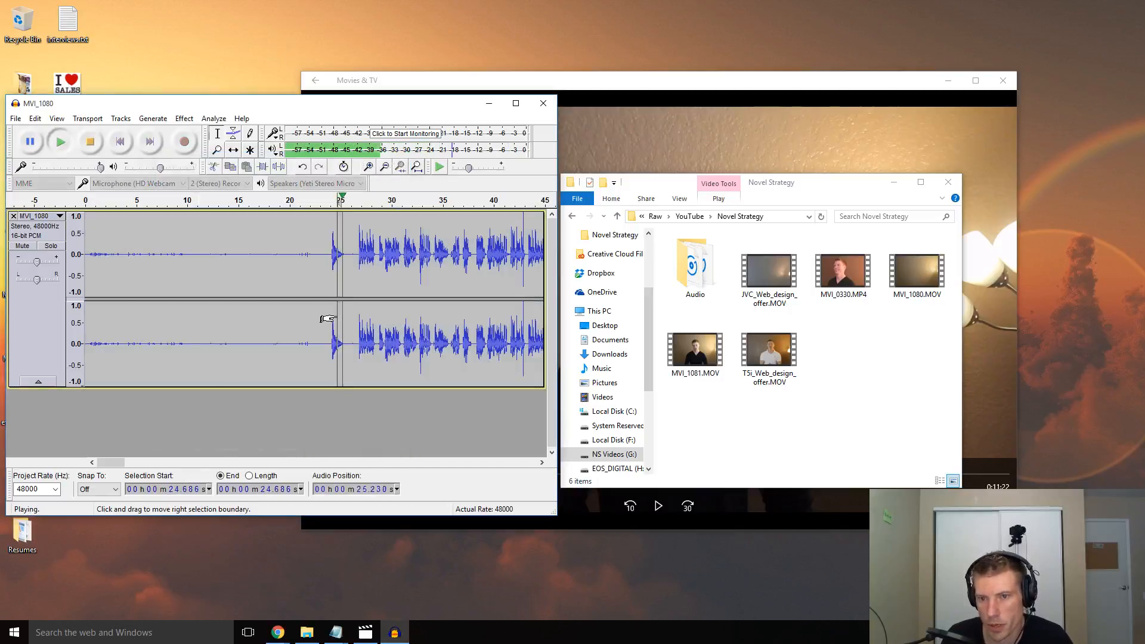
{"action": "key", "text": "space"}
{"action": "left_click", "coordinate": [370, 340]}
{"action": "key", "text": "space"}
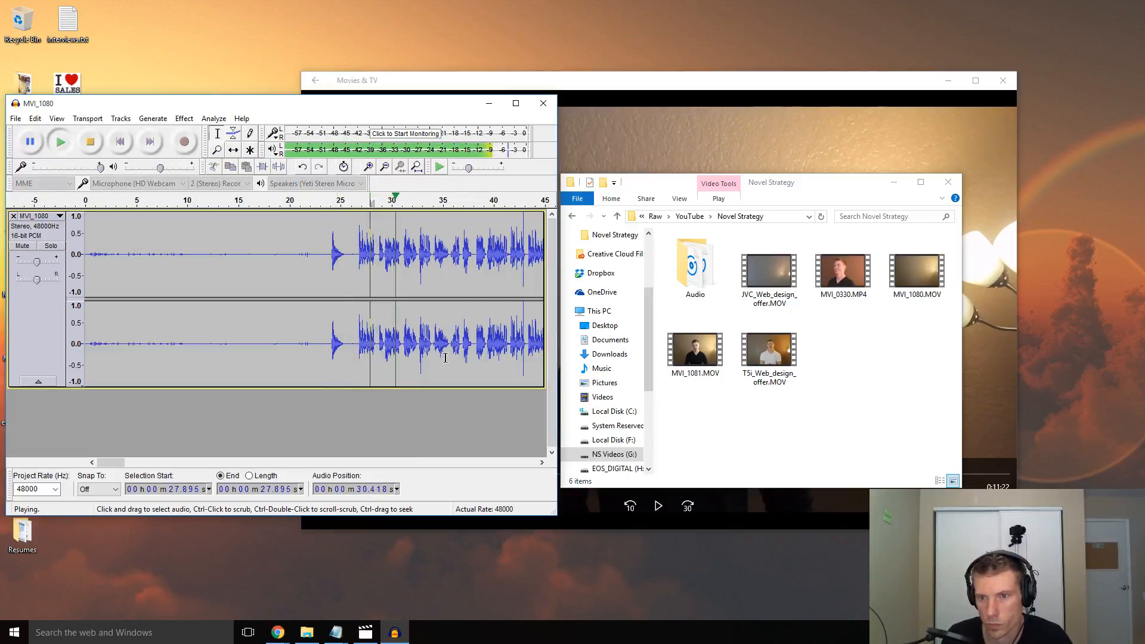
{"action": "key", "text": "space"}
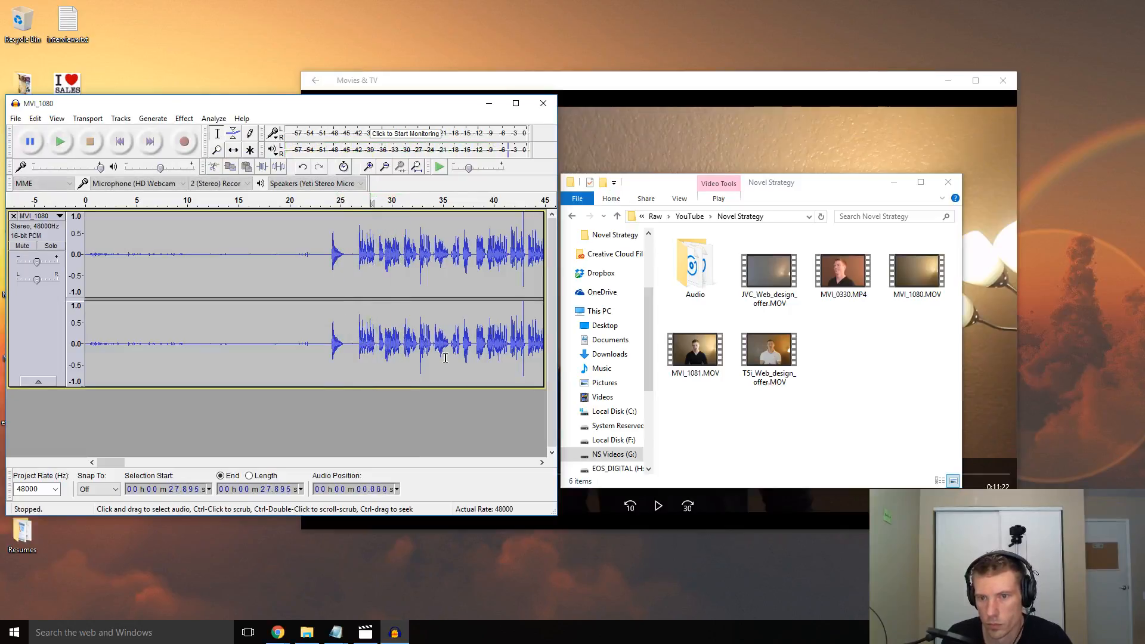
Listen to a short passage of the processed audio starting at about 39.7 seconds
{"action": "left_click", "coordinate": [364, 337]}
{"action": "left_click", "coordinate": [491, 331]}
{"action": "key", "text": "space"}
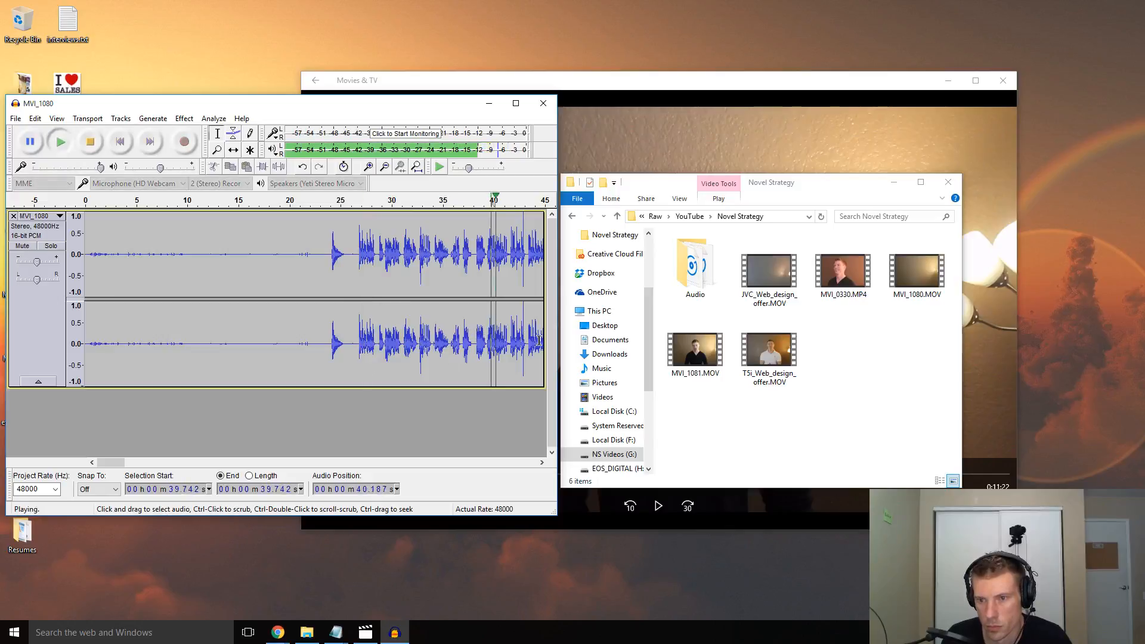
{"action": "key", "text": "space"}
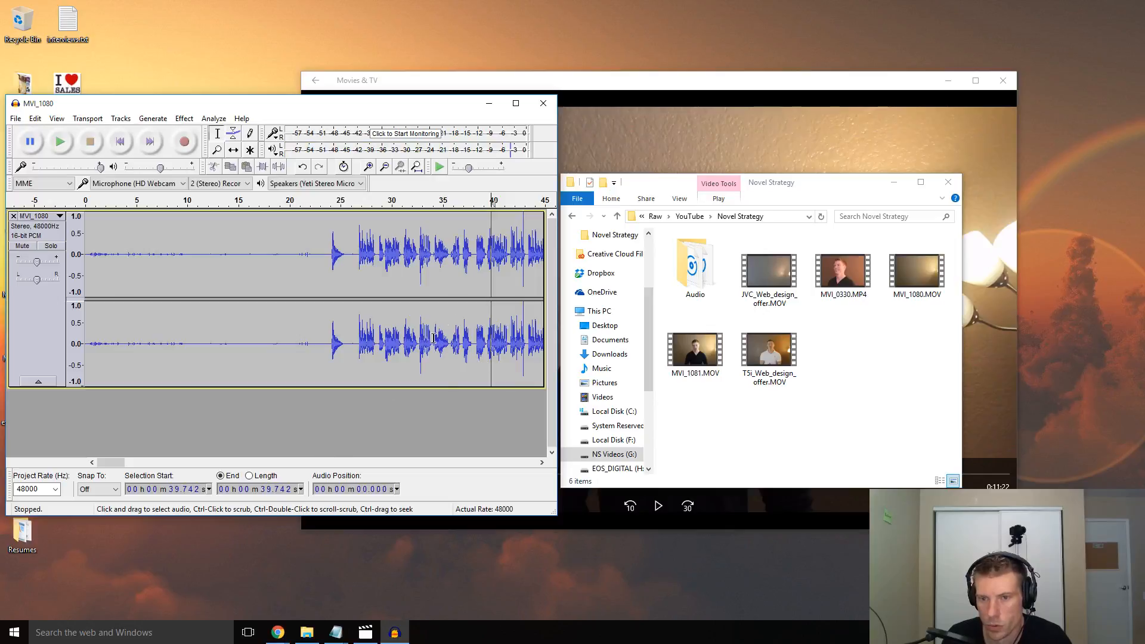
Listen to the processed audio twice starting at about 4 minutes 5 seconds
{"action": "scroll", "coordinate": [284, 384], "scroll_direction": "down", "scroll_amount": 3}
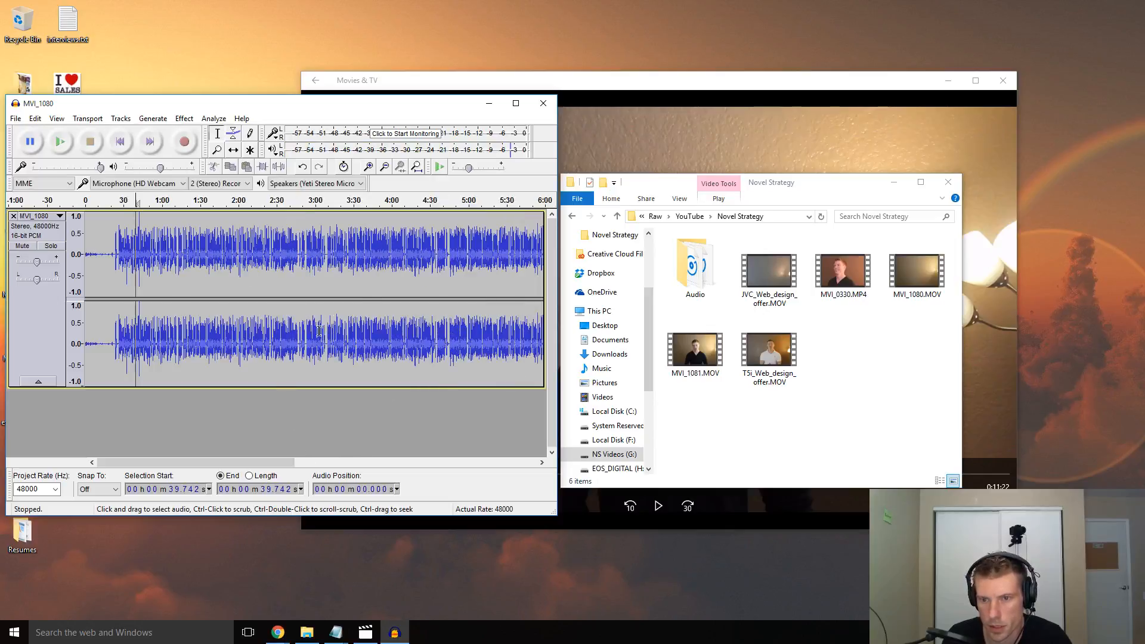
{"action": "left_click", "coordinate": [398, 314]}
{"action": "key", "text": "space"}
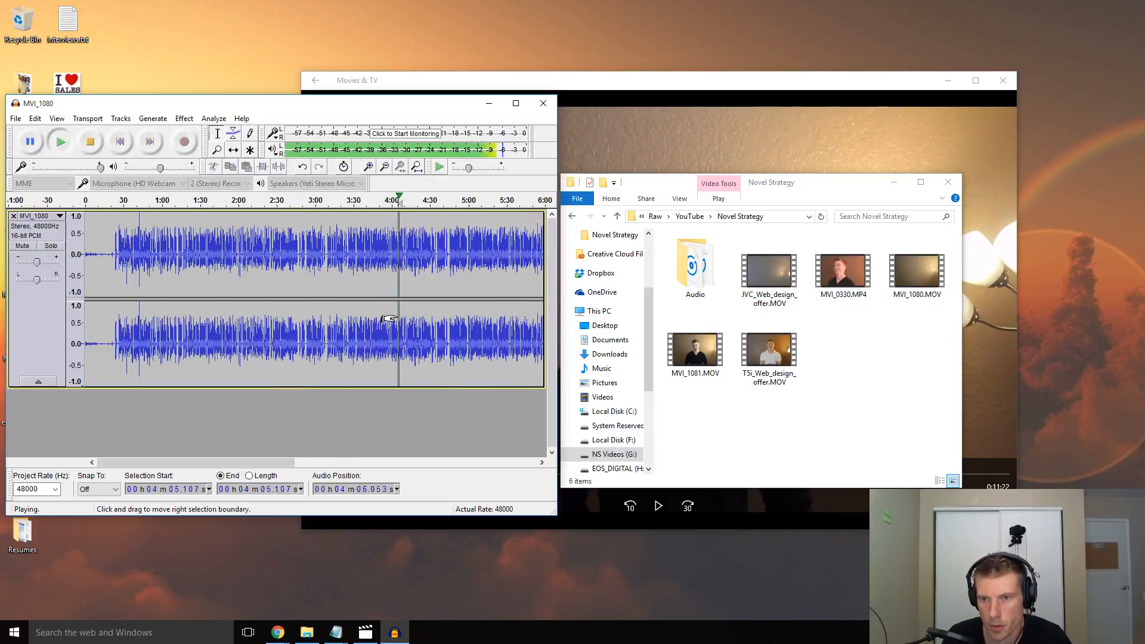
{"action": "key", "text": "space"}
{"action": "key", "text": "space"}
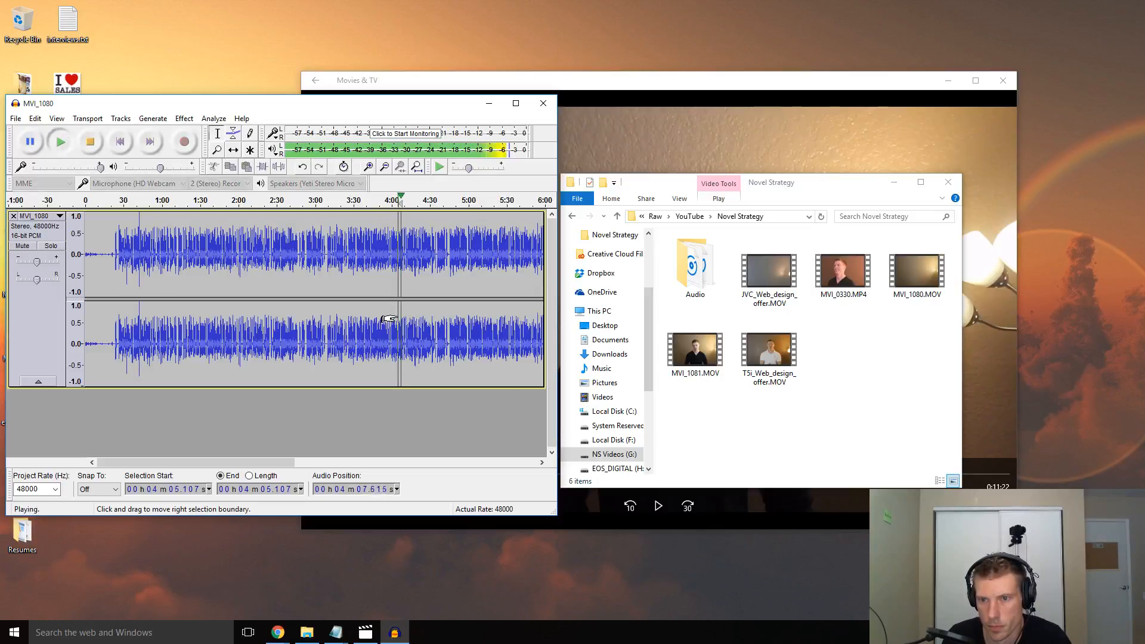
{"action": "key", "text": "space"}
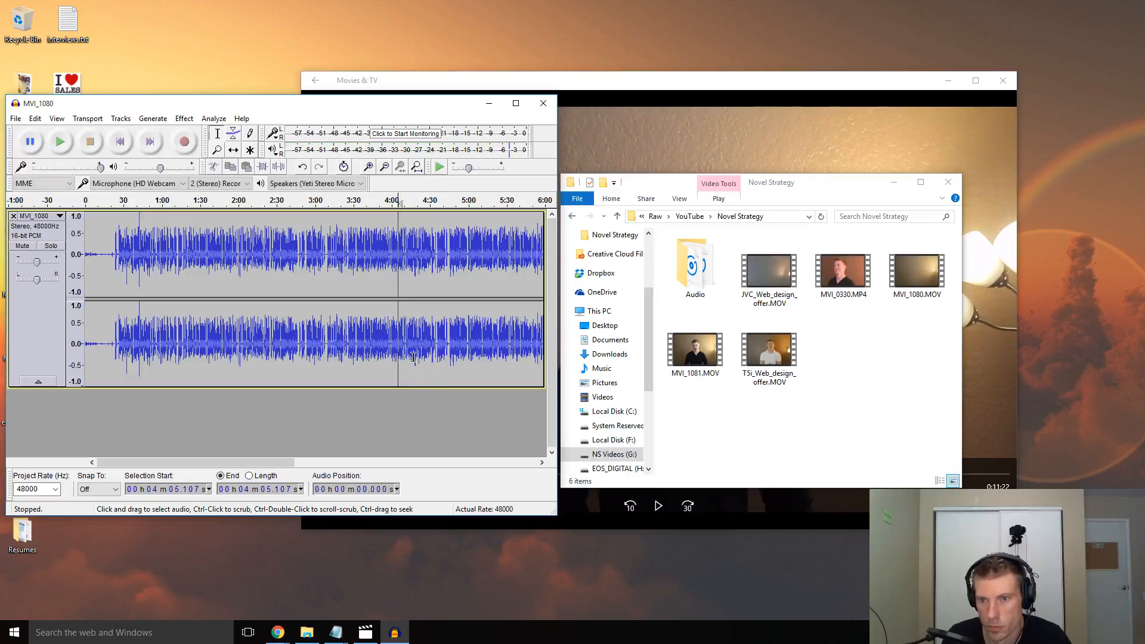
Listen to the audio from about 4 minutes 13 seconds and again from about 4 minutes 35 seconds
{"action": "left_click", "coordinate": [408, 344]}
{"action": "key", "text": "space"}
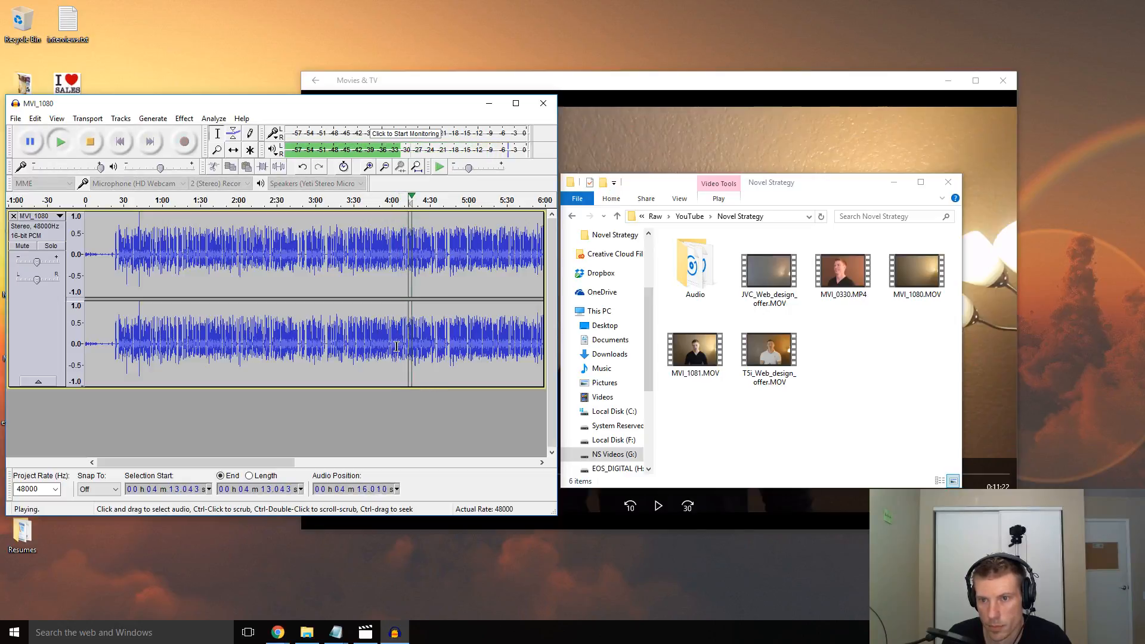
{"action": "key", "text": "space"}
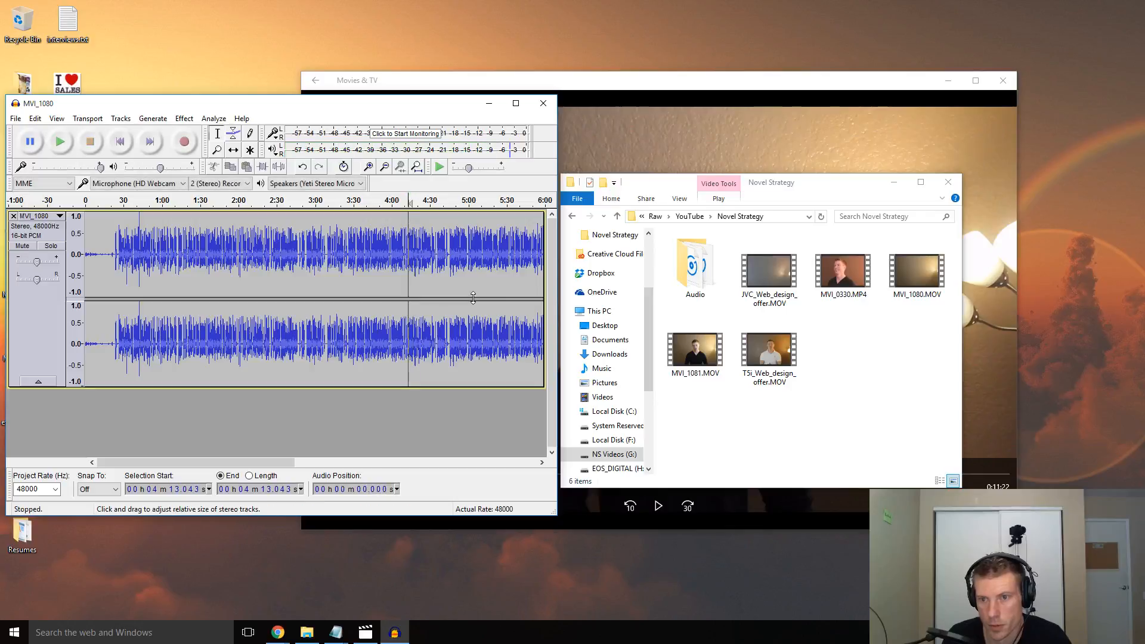
{"action": "left_click", "coordinate": [437, 240]}
{"action": "key", "text": "space"}
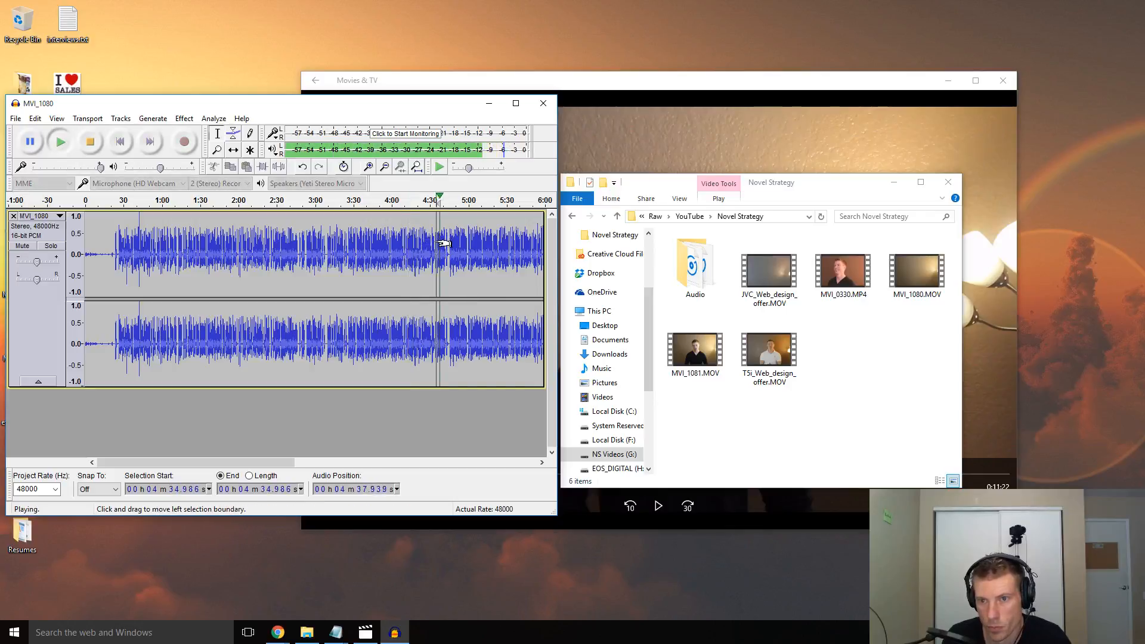
{"action": "key", "text": "space"}
Select the whole track and apply Equalization with the Bass Boost curve
{"action": "left_click", "coordinate": [14, 342]}
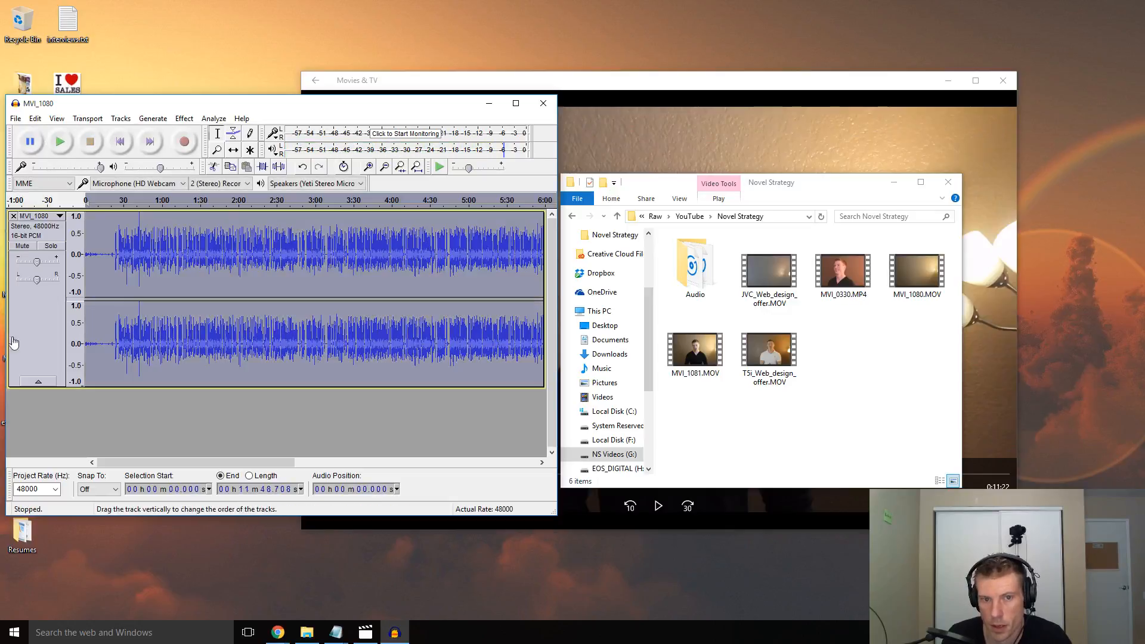
{"action": "left_click", "coordinate": [213, 118]}
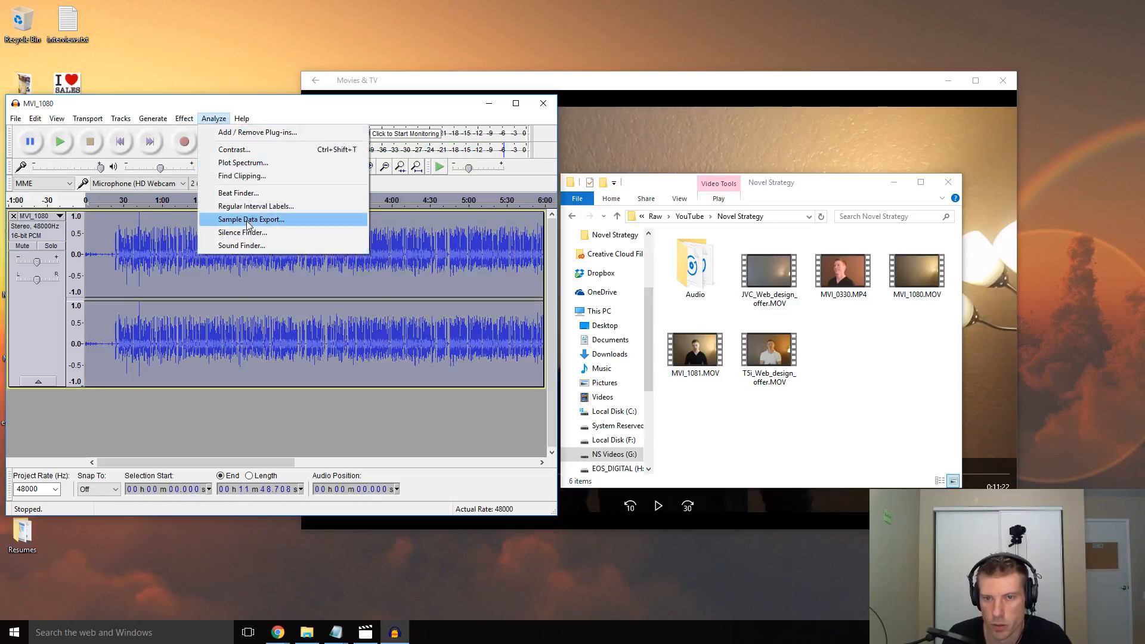
{"action": "mouse_move", "coordinate": [184, 118]}
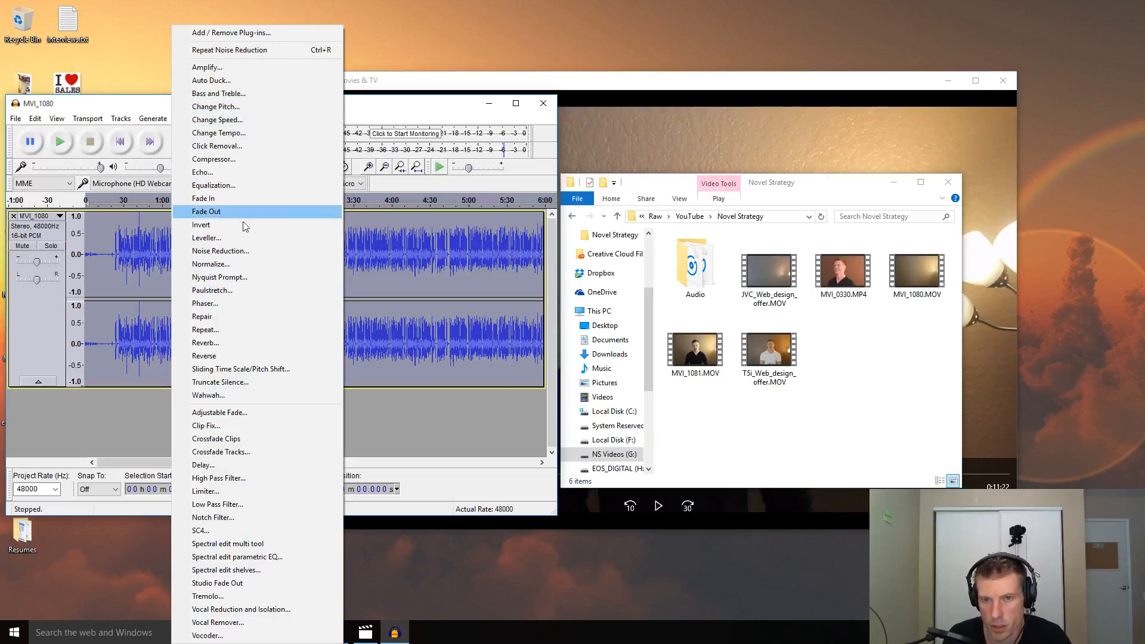
{"action": "left_click", "coordinate": [267, 184]}
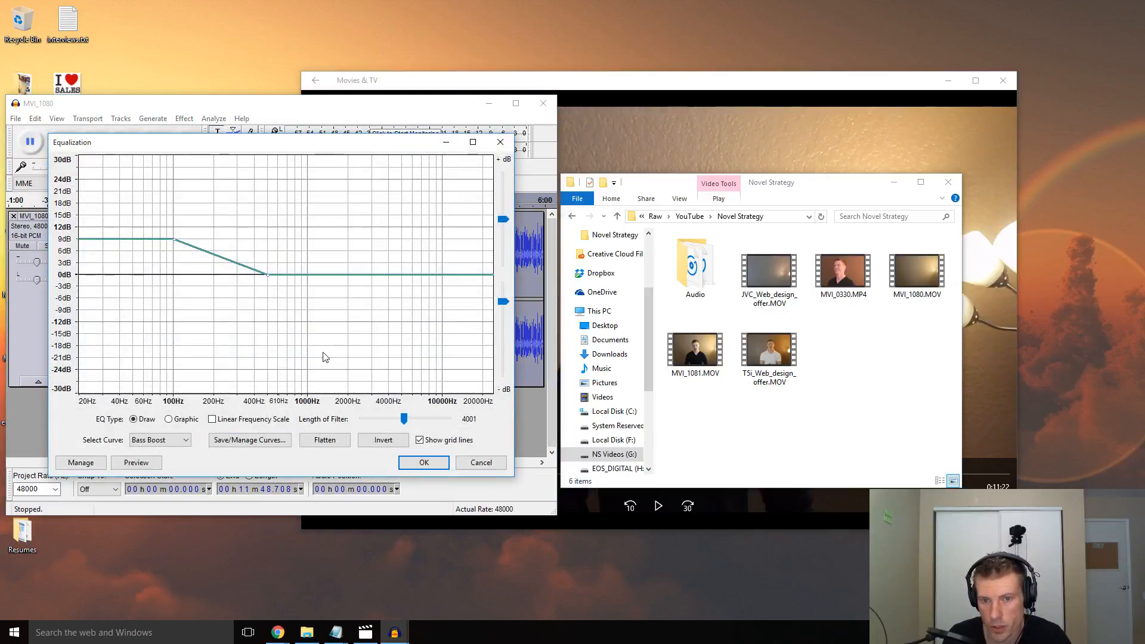
{"action": "left_click", "coordinate": [423, 463]}
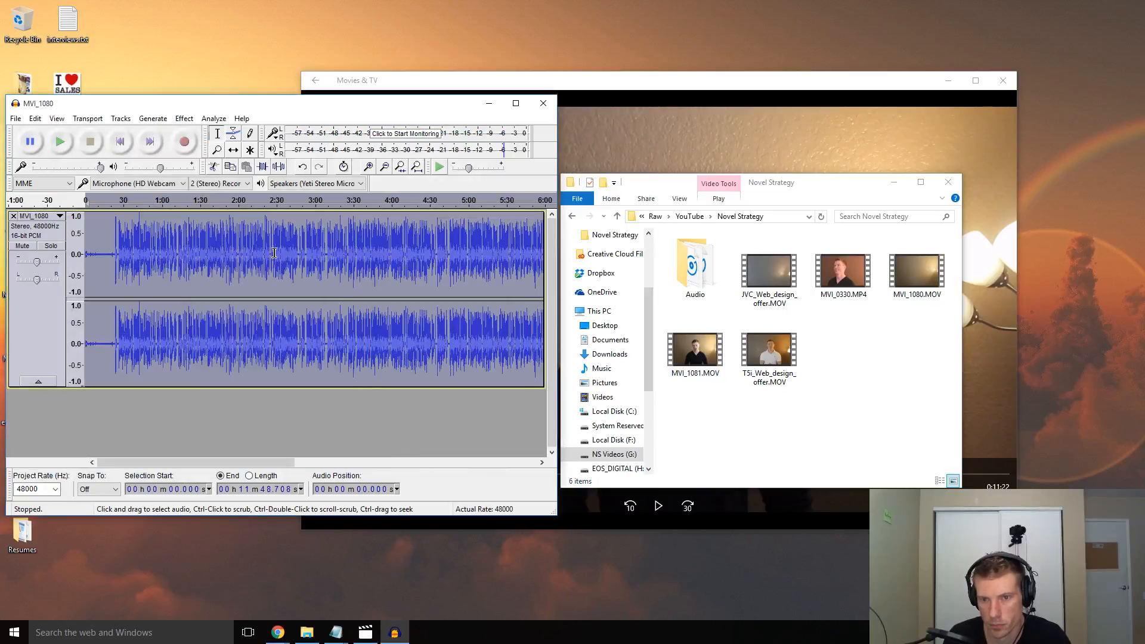
Listen to the bass-boosted audio from about 2 minutes 37 seconds and undo the last Equalization
{"action": "left_click", "coordinate": [285, 250]}
{"action": "key", "text": "space"}
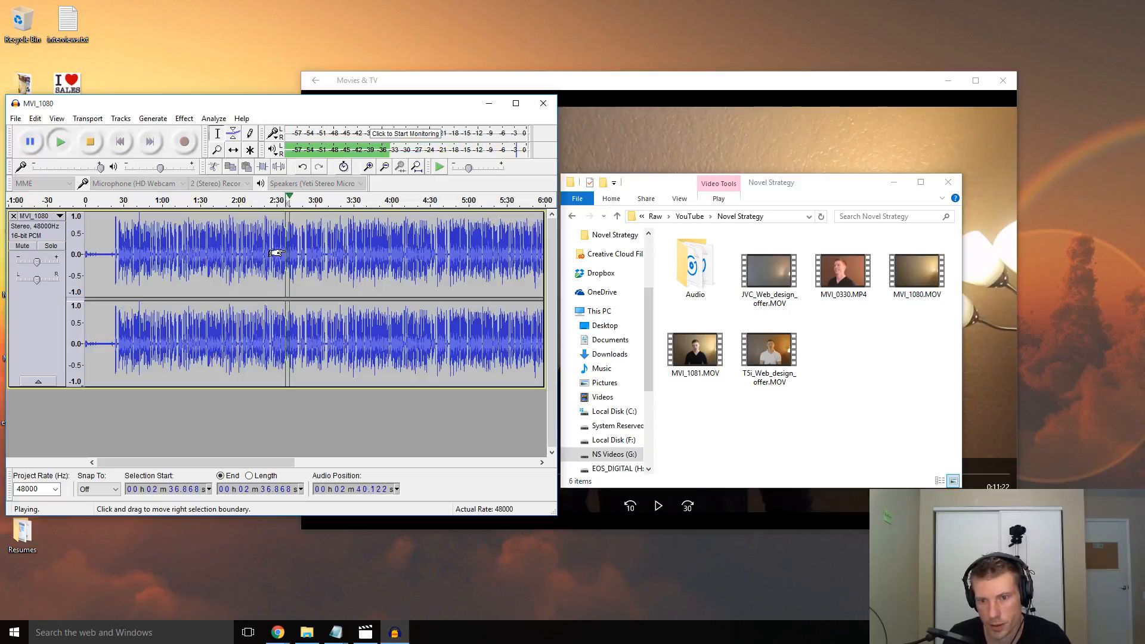
{"action": "key", "text": "space"}
{"action": "key", "text": "ctrl+a"}
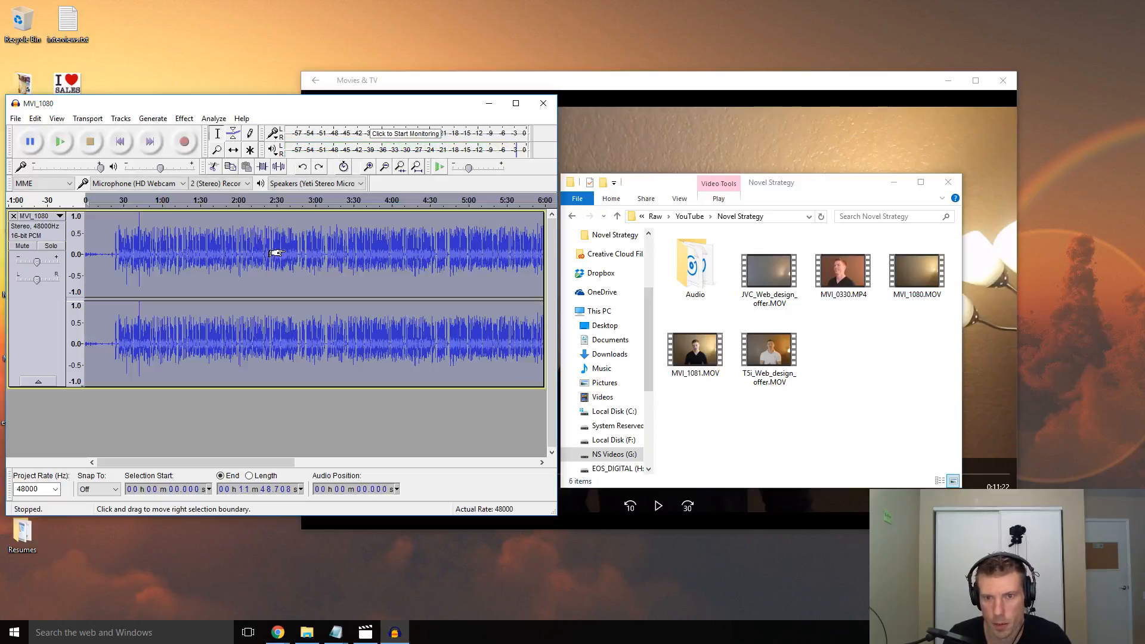
{"action": "key", "text": "ctrl+z"}
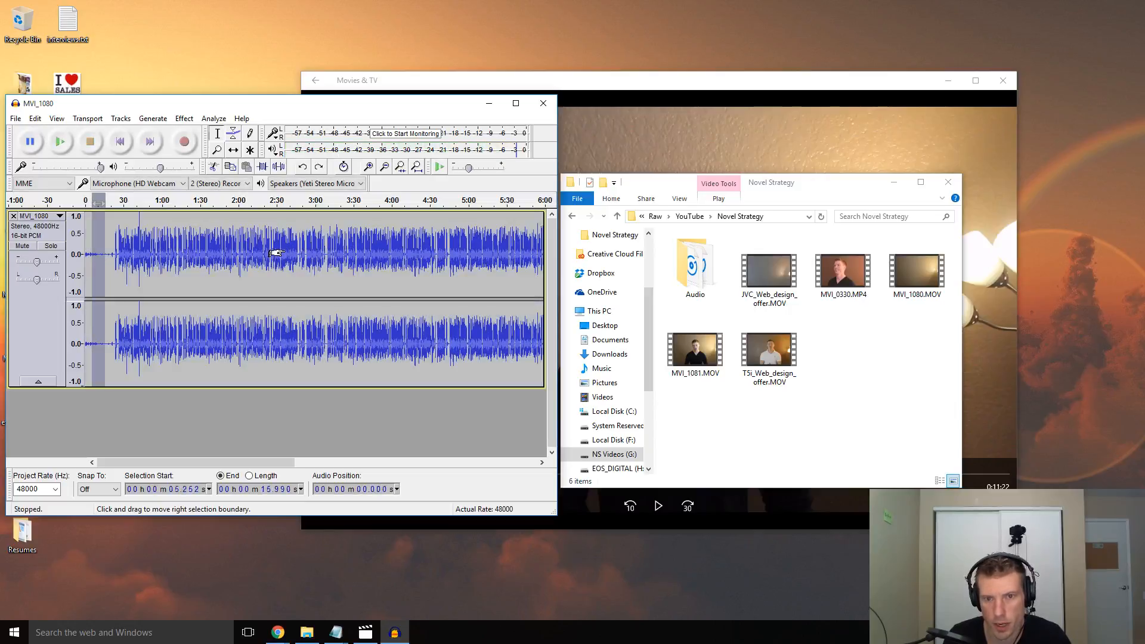
Listen to the audio without the extra bass boost, starting at about 2 minutes 29 seconds
{"action": "left_click", "coordinate": [249, 407]}
{"action": "left_click", "coordinate": [276, 263]}
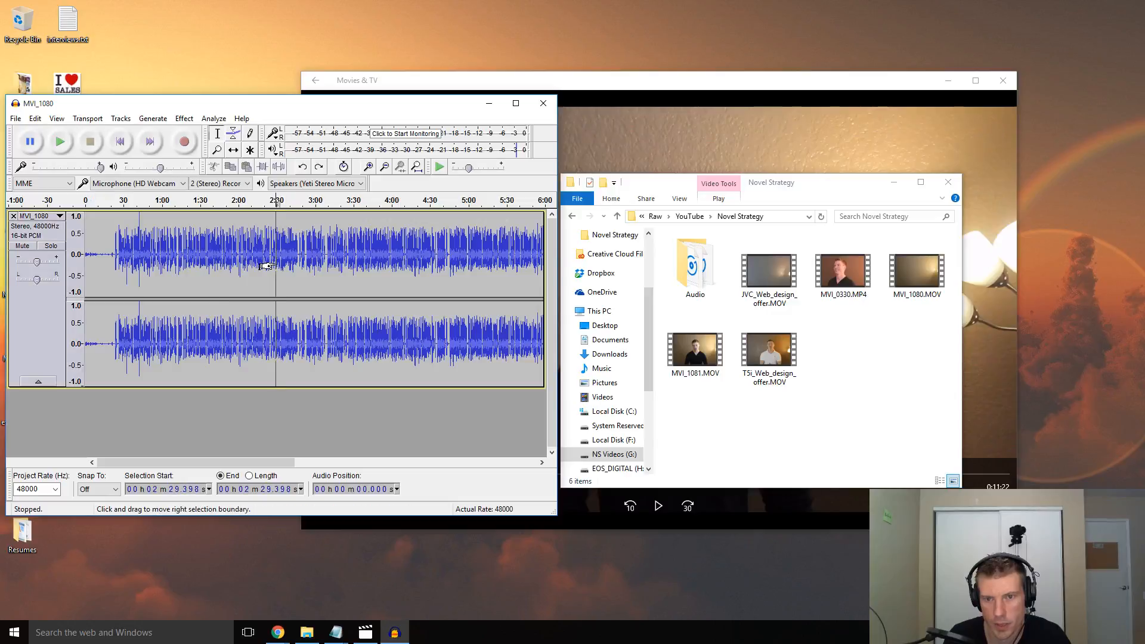
{"action": "key", "text": "space"}
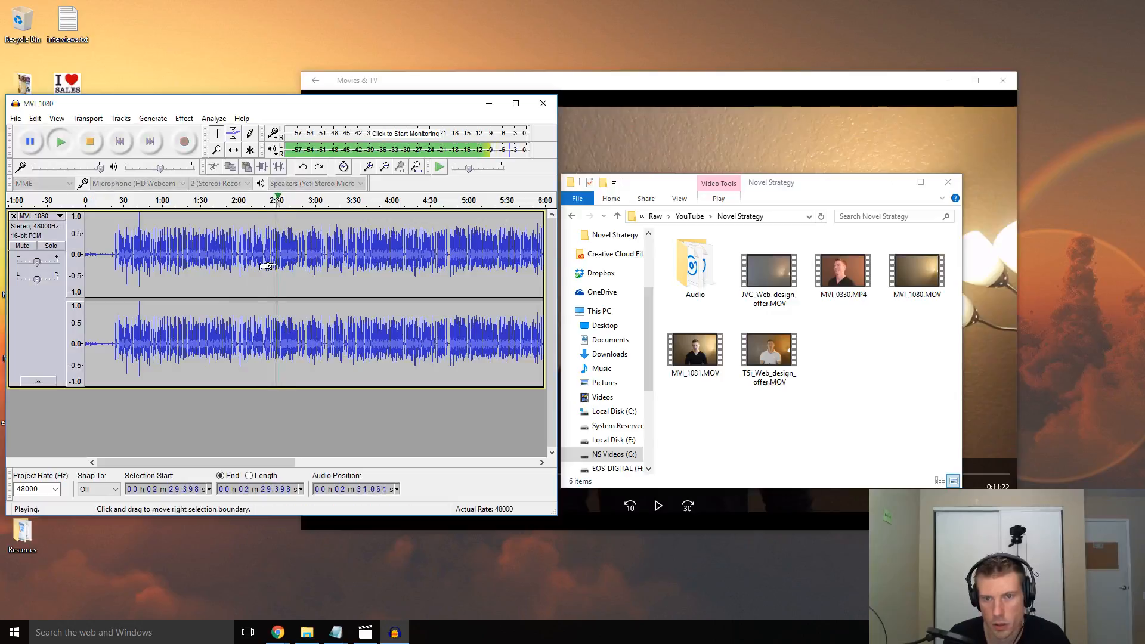
{"action": "key", "text": "space"}
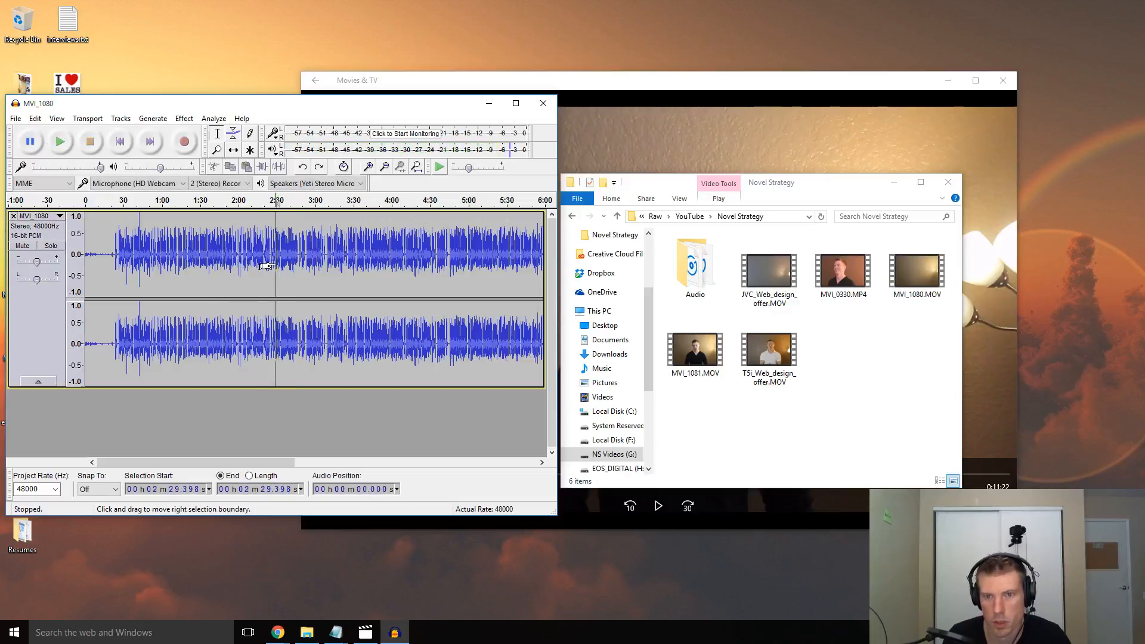
Export the audio as MVI_1080.wav in WAV signed 16-bit PCM to the Audio folder, replacing the existing file and accepting the metadata
{"action": "left_click", "coordinate": [15, 119]}
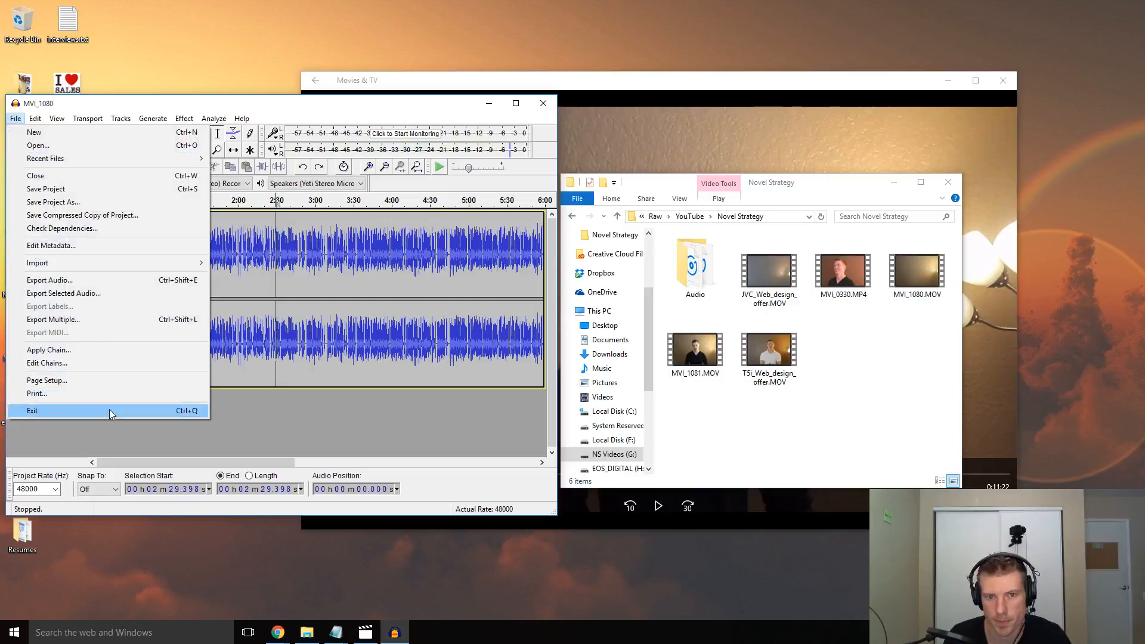
{"action": "left_click", "coordinate": [113, 277]}
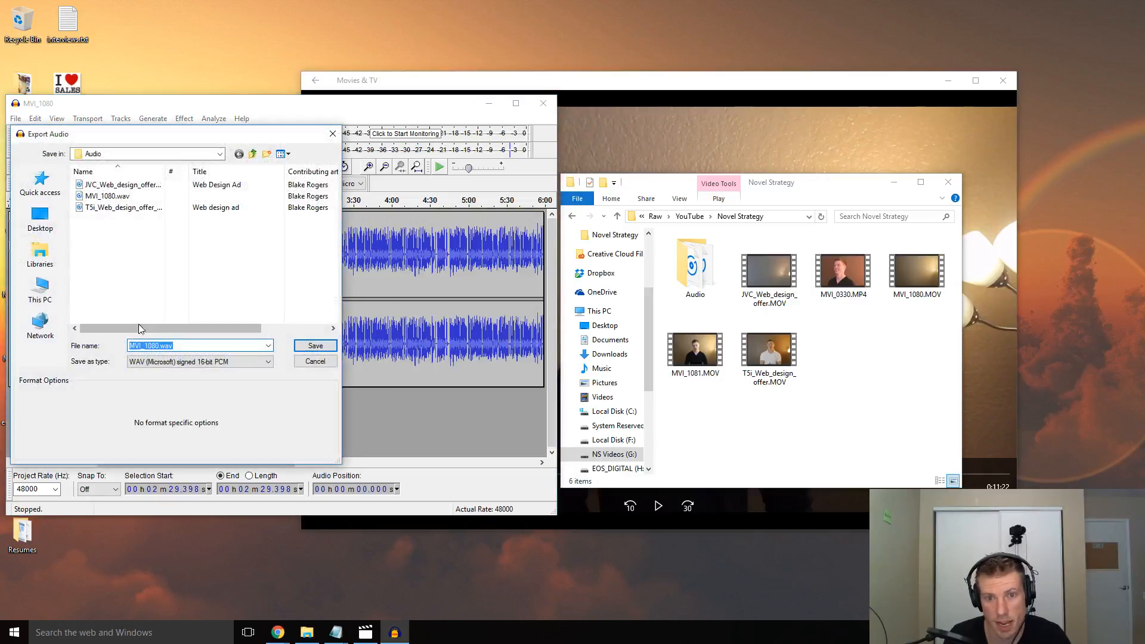
{"action": "left_click", "coordinate": [315, 346]}
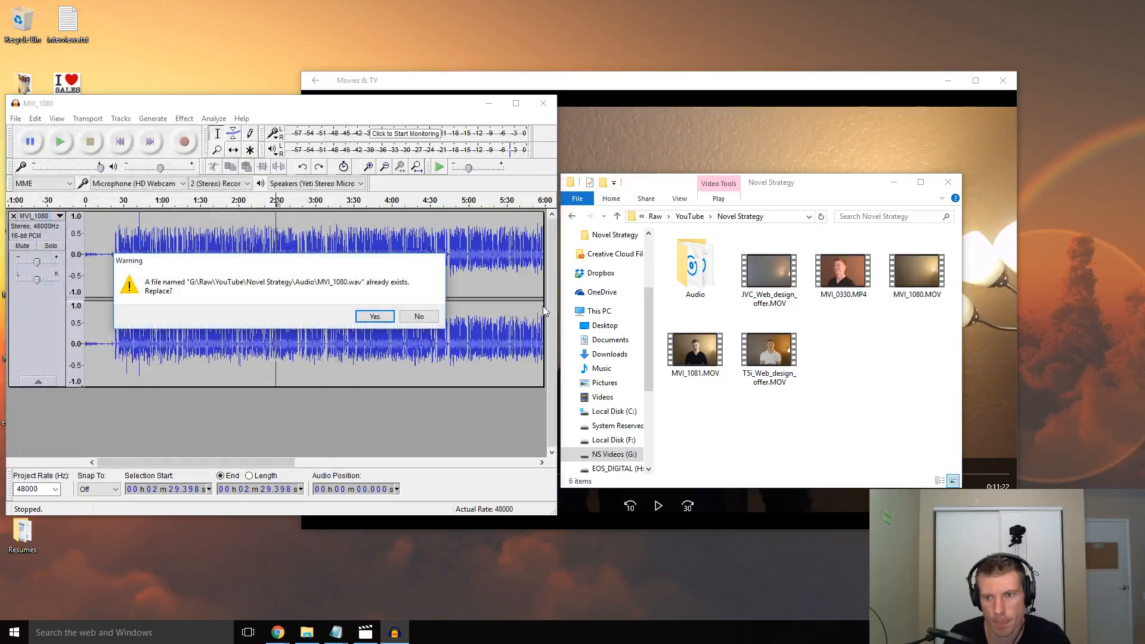
{"action": "left_click", "coordinate": [370, 319]}
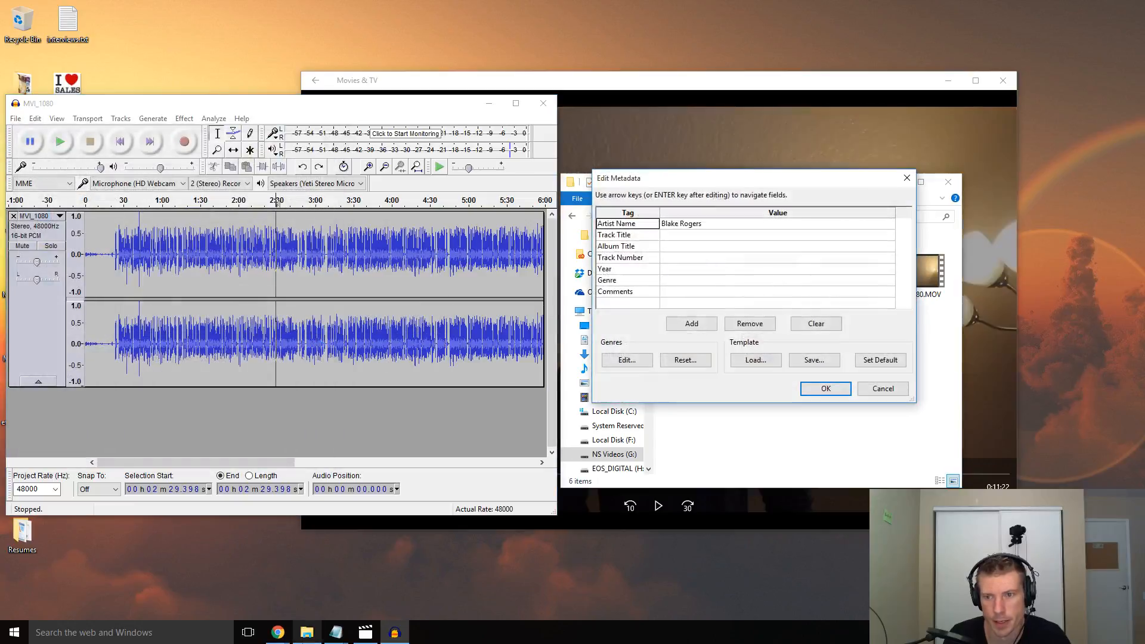
{"action": "left_click", "coordinate": [826, 389]}
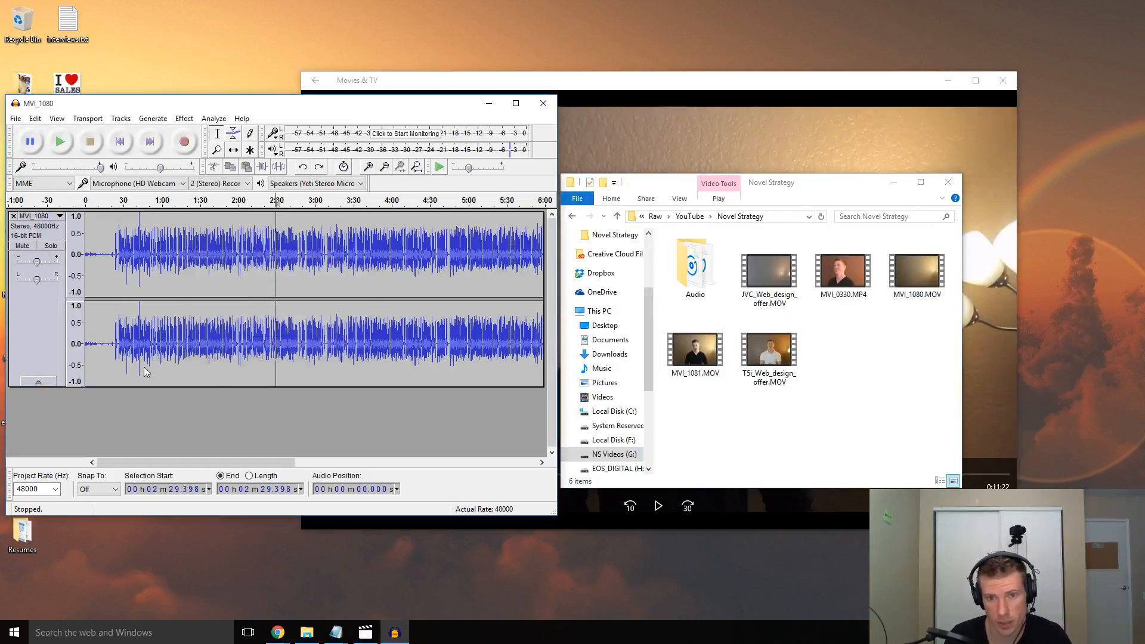
{"action": "left_click", "coordinate": [146, 432]}
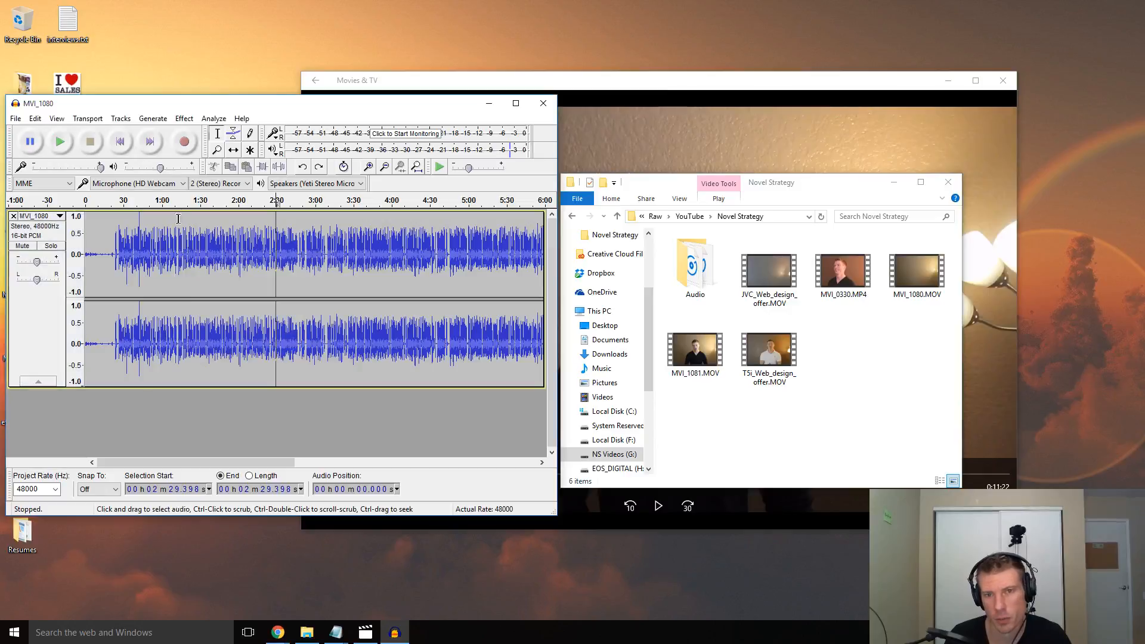
Select the quiet section from about 3.7 to 17.7 seconds and review the Noise Reduction settings and the effects list without applying anything
{"action": "left_click", "coordinate": [185, 118]}
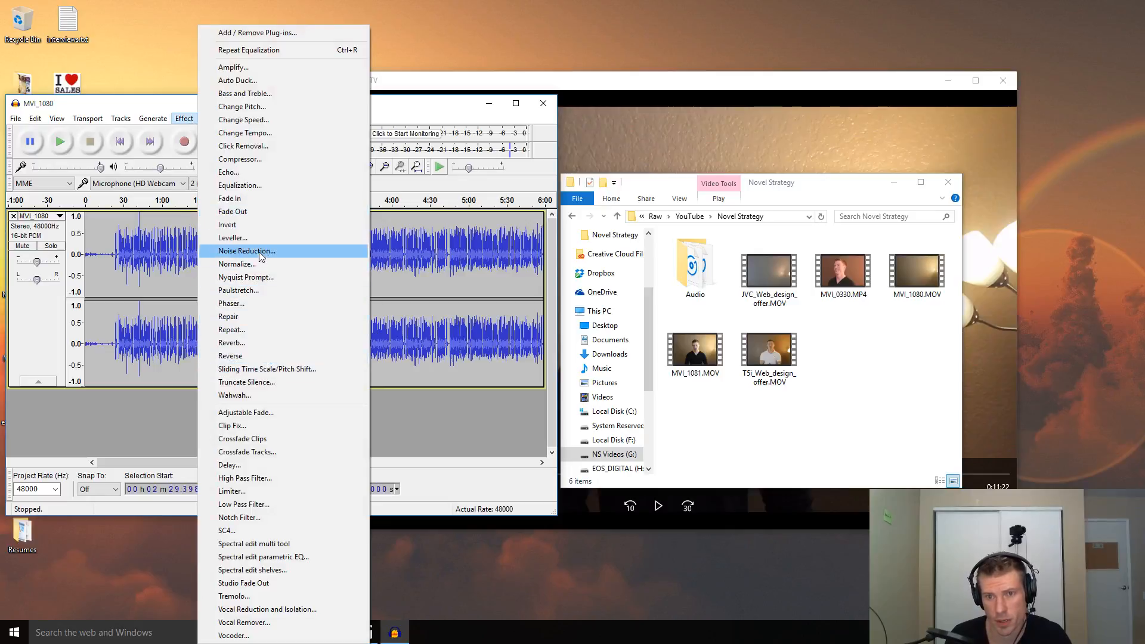
{"action": "key", "text": "Escape"}
{"action": "left_click_drag", "start_coordinate": [90, 343], "coordinate": [107, 344]}
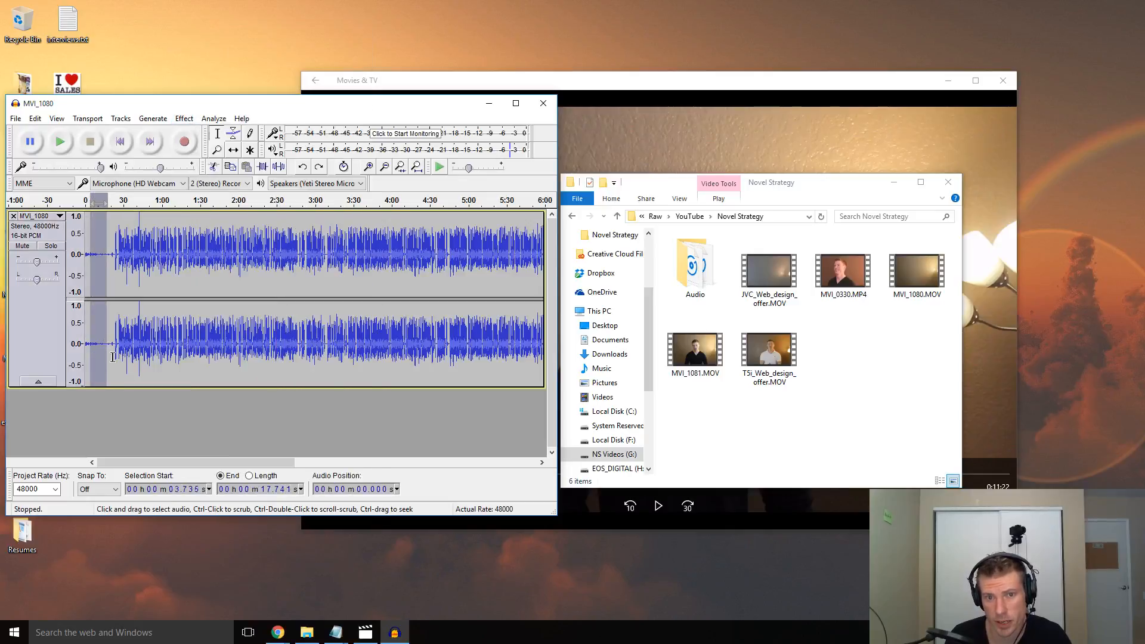
{"action": "left_click", "coordinate": [184, 118]}
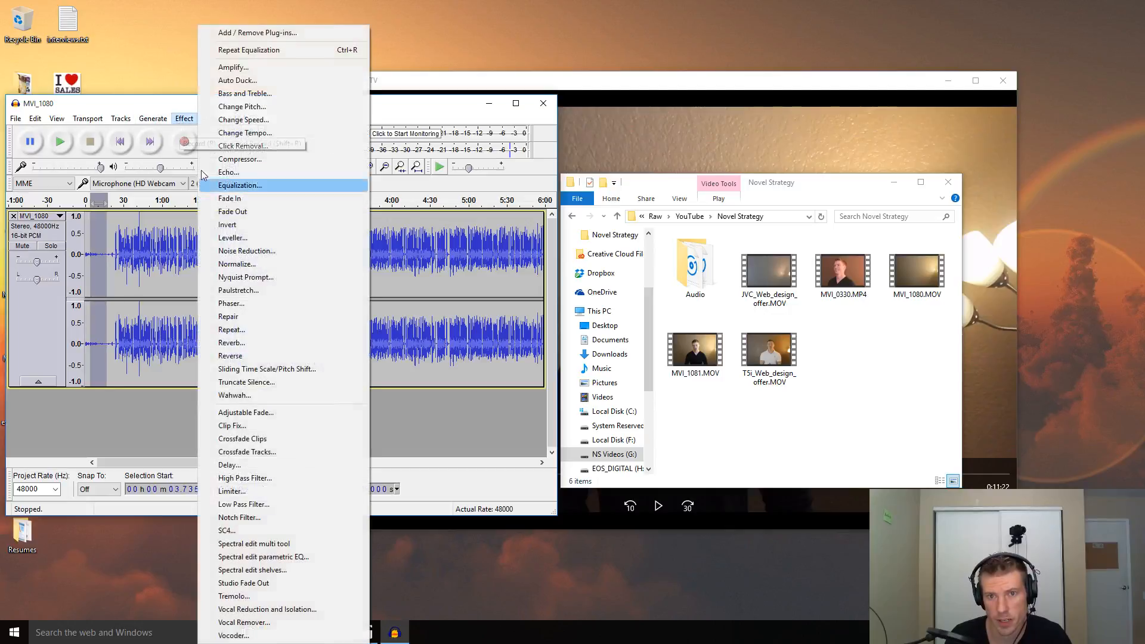
{"action": "left_click", "coordinate": [262, 251]}
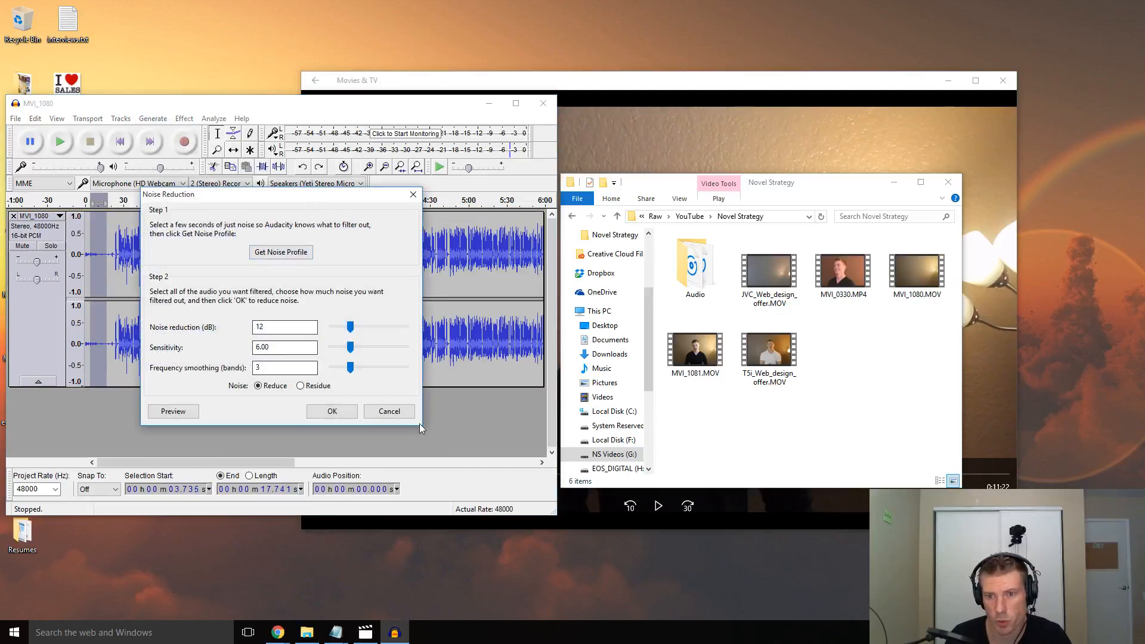
{"action": "left_click", "coordinate": [389, 411]}
{"action": "left_click", "coordinate": [192, 119]}
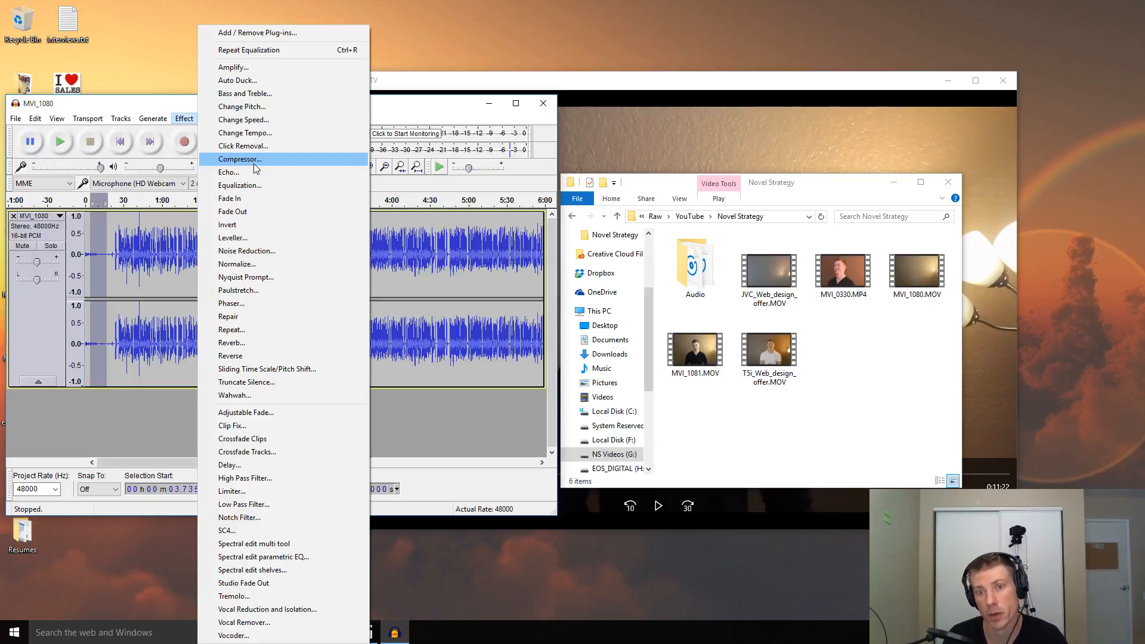
{"action": "left_click", "coordinate": [170, 409]}
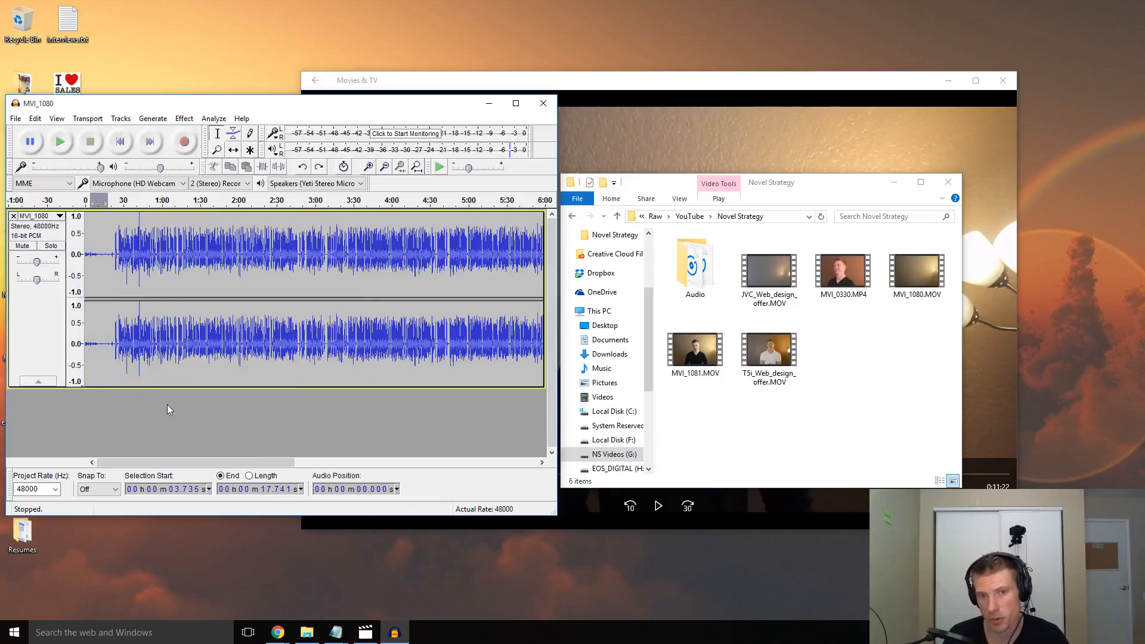
{"action": "left_click", "coordinate": [89, 250]}
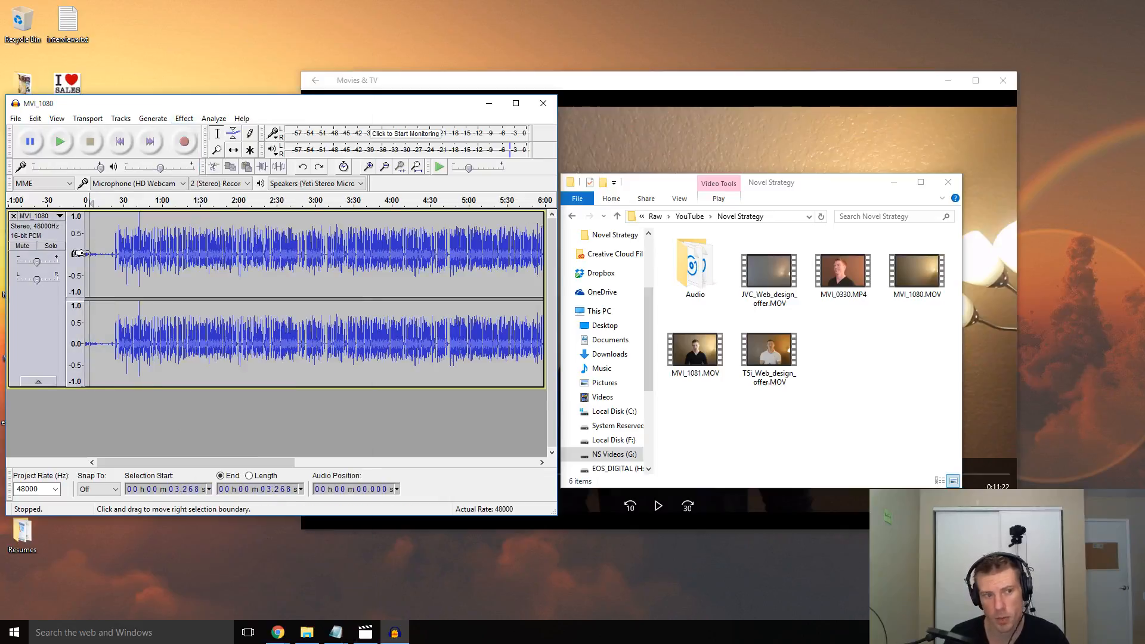
Switch to Movies & TV and play the original MVI_1080 video from 0:26
{"action": "left_click", "coordinate": [786, 75]}
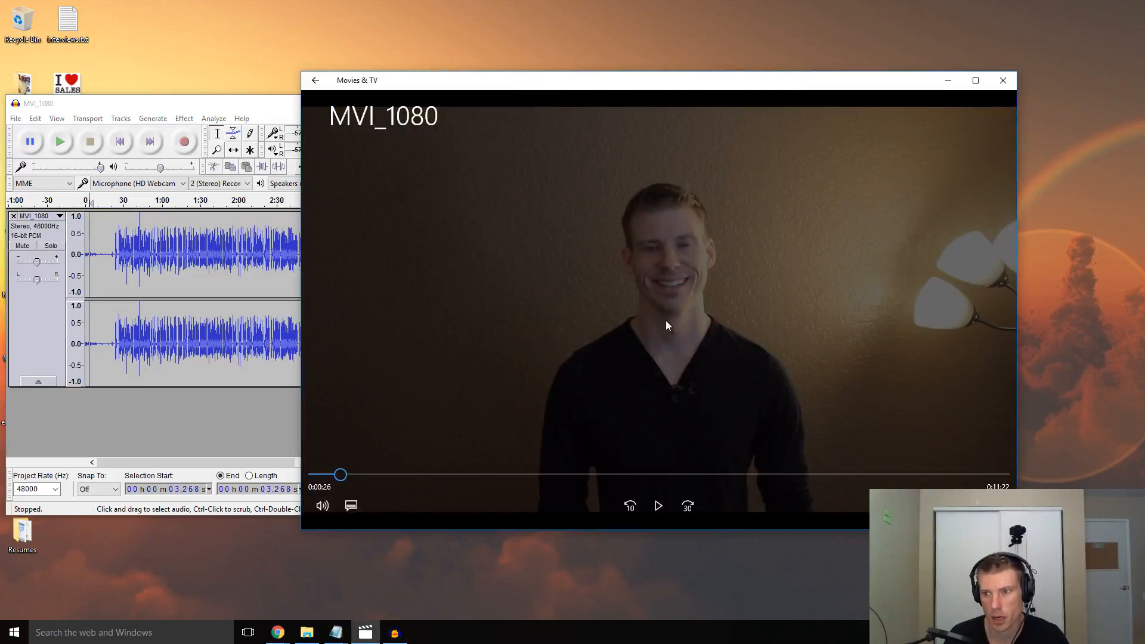
{"action": "left_click", "coordinate": [660, 507]}
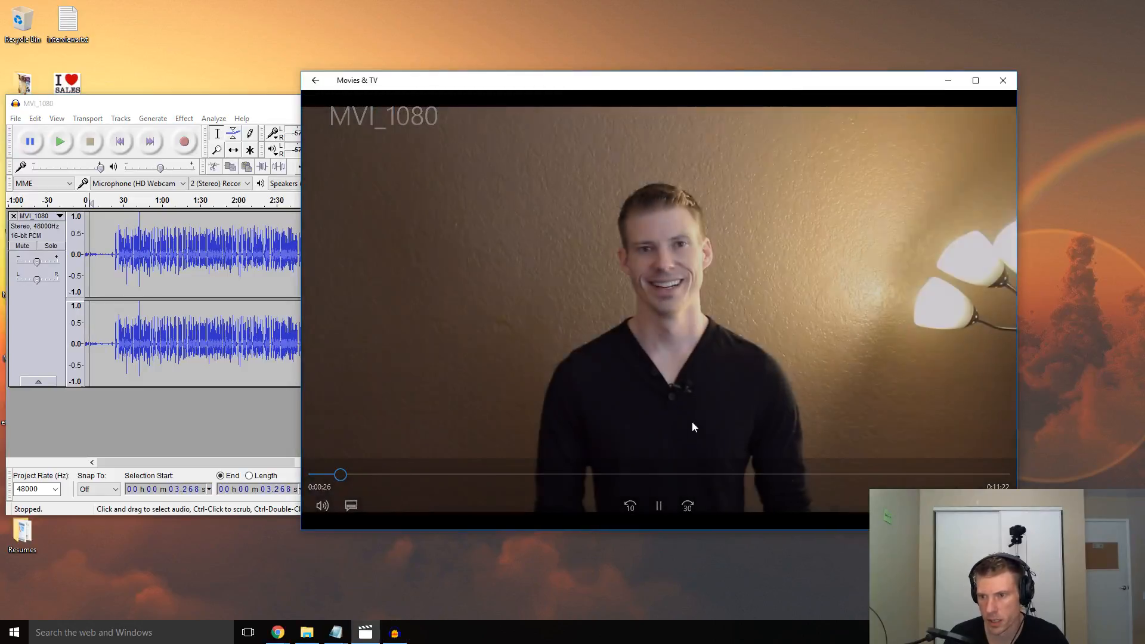